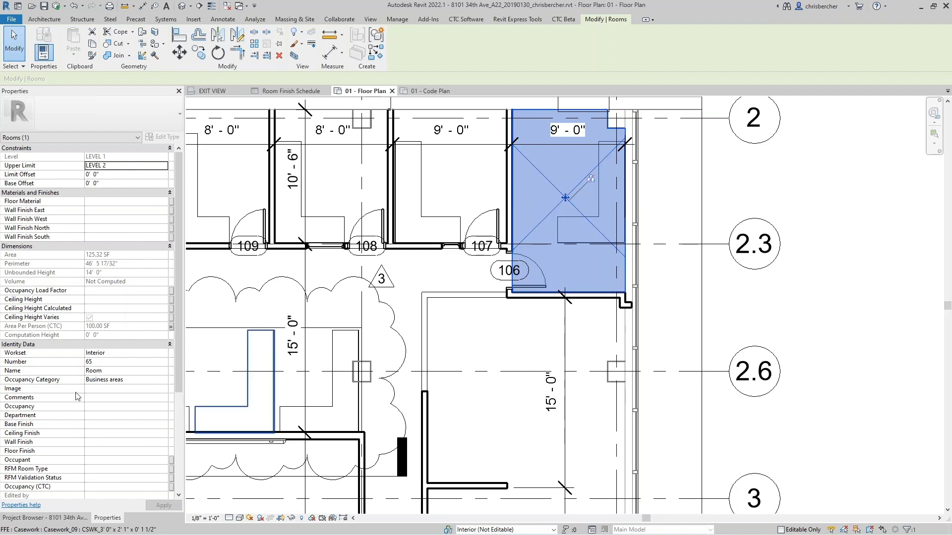
- Name the selected corner room OFFICE and set its room number to 106
left_click(119, 361)
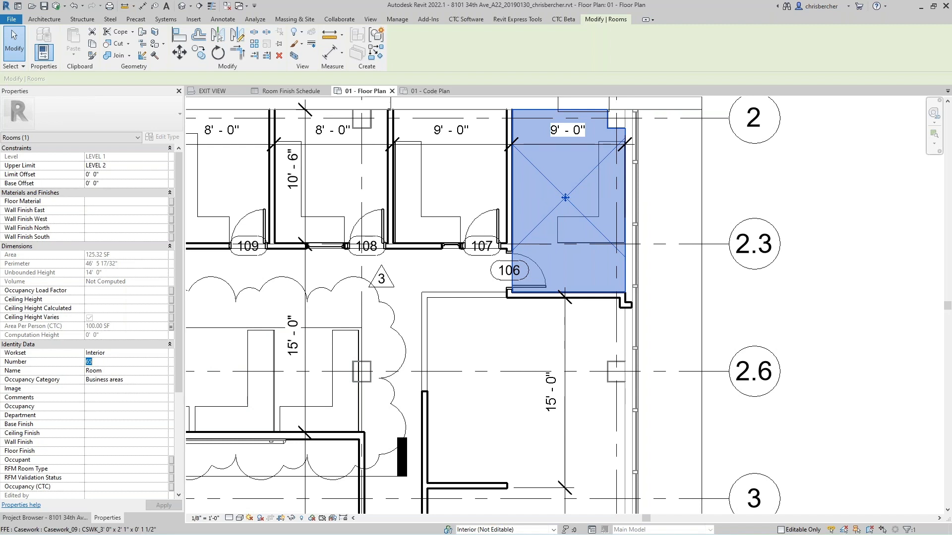
key("Tab")
type("OFFICE")
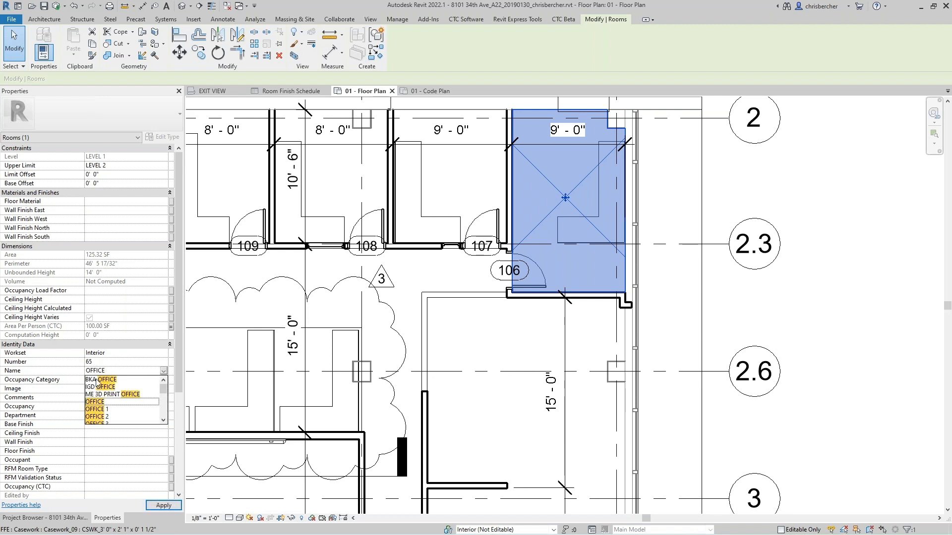
left_click(116, 360)
key("Return")
left_click(123, 365)
type("106")
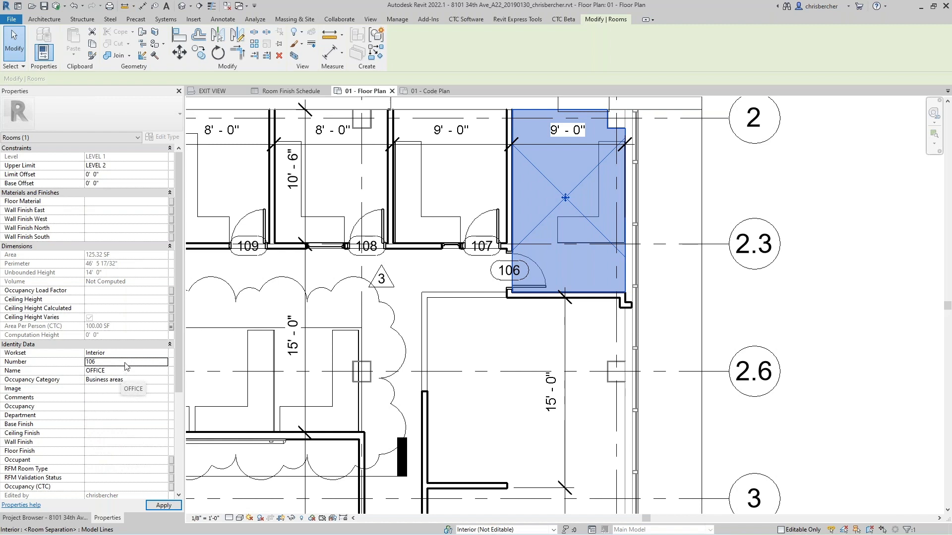
- Open the Room Schedule from the project's list of schedules
left_click(75, 518)
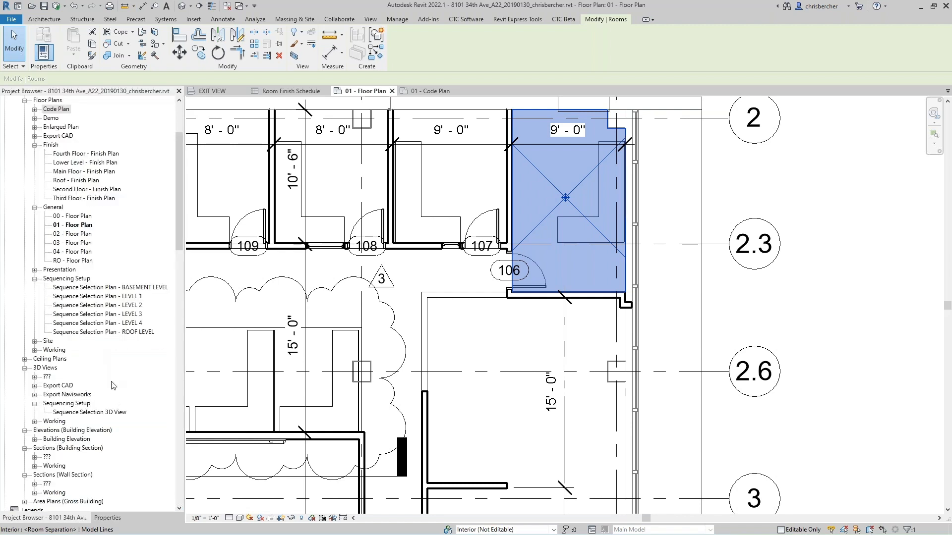
scroll(111, 383, "down", 1)
left_click_drag(179, 204, 174, 310)
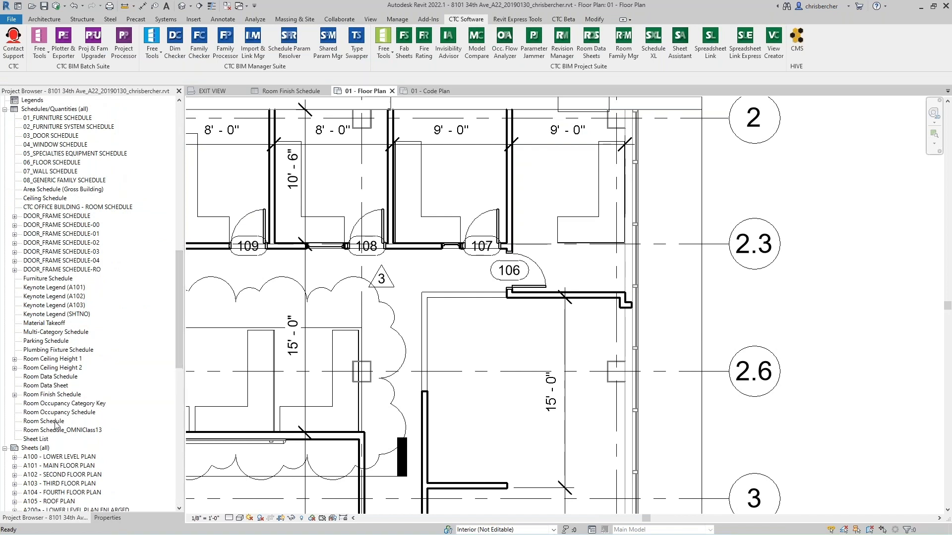
double_click(50, 421)
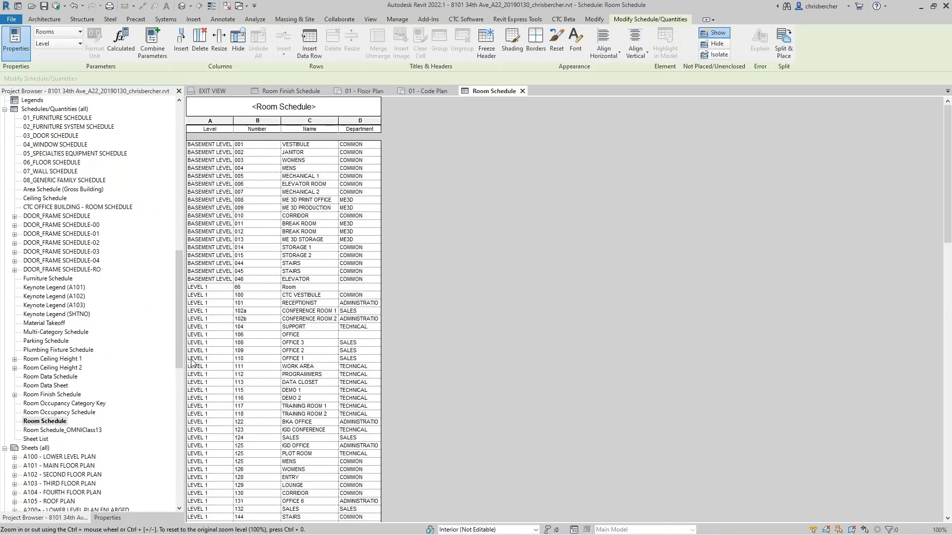
- Set the department of room 106 to ADMINISTRATION in the Room Schedule
scroll(209, 320, "down", 2)
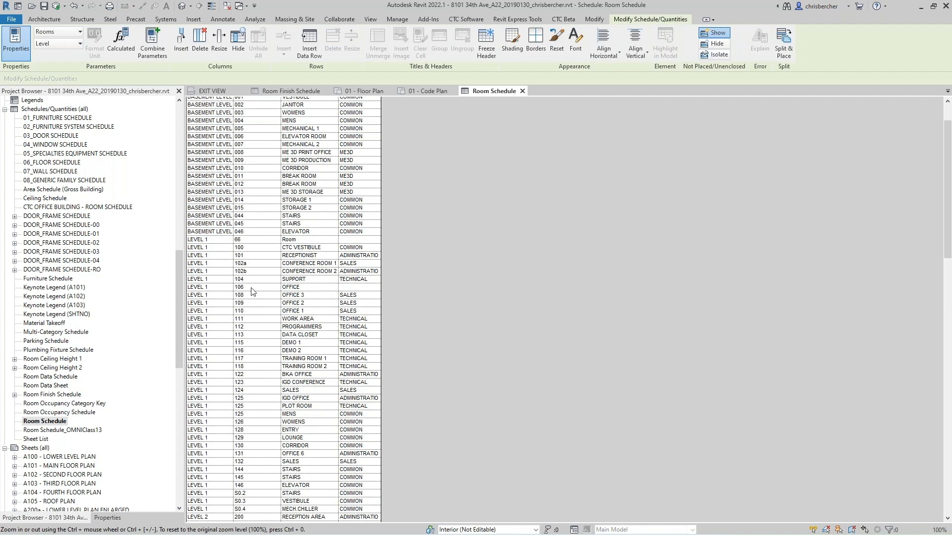
left_click(249, 287)
left_click(311, 288)
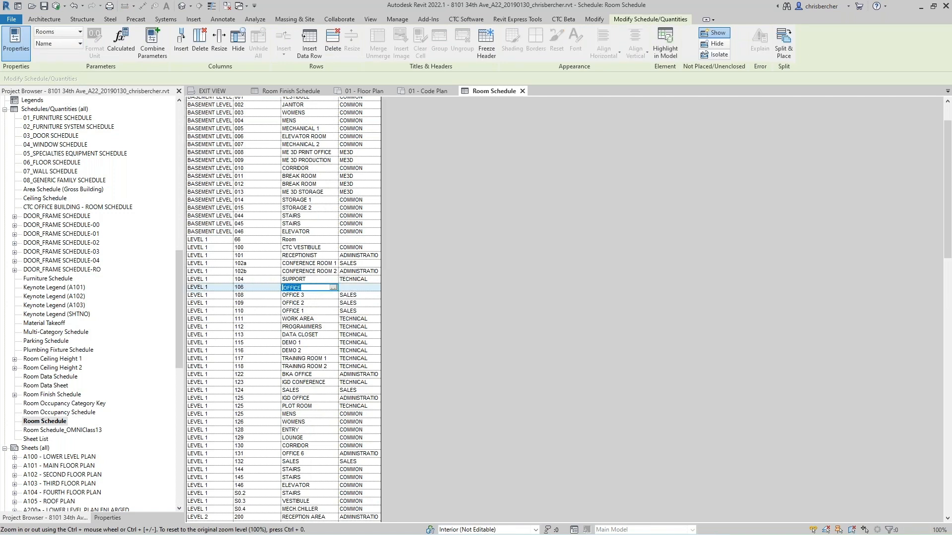
left_click(365, 288)
scroll(369, 296, "up", 2)
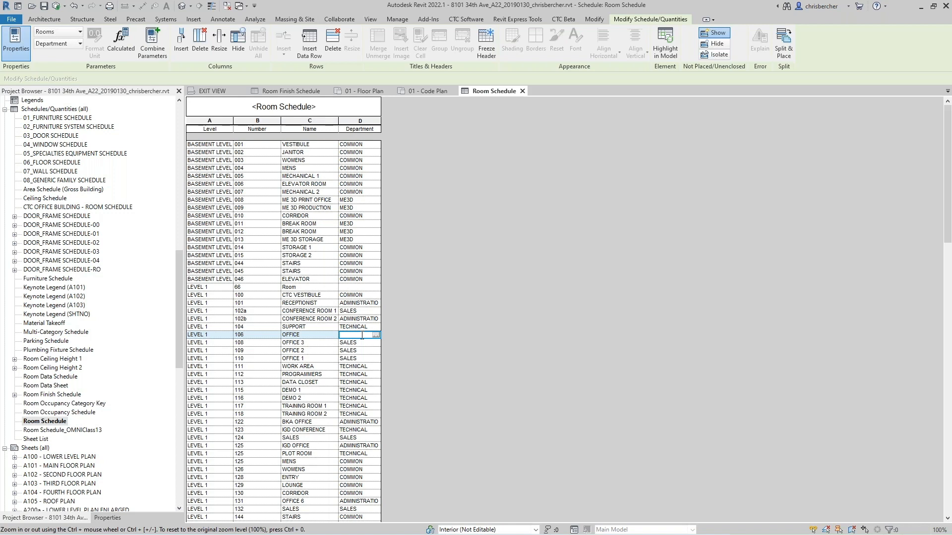
type("ADMI")
left_click(362, 342)
- Return to the 01 - Floor Plan view and check the properties of room 106
left_click(365, 92)
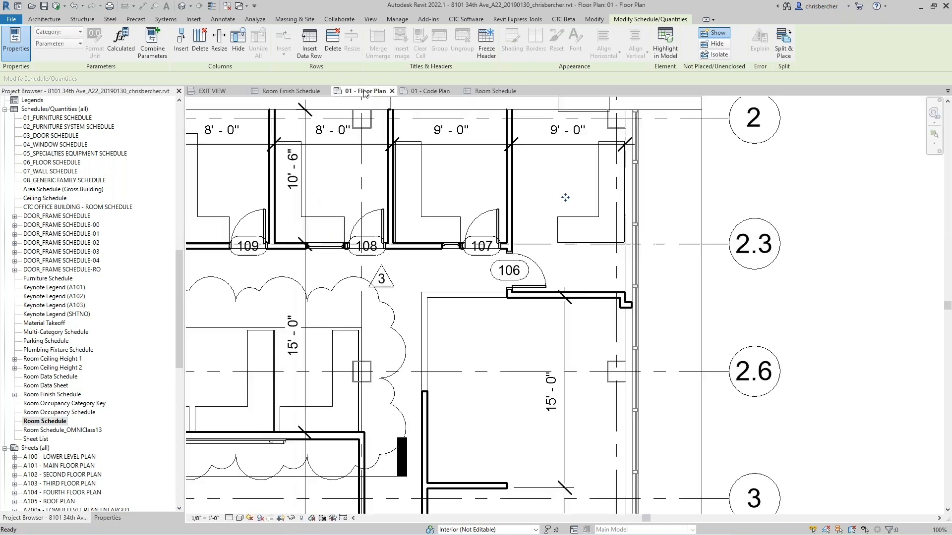
left_click(107, 518)
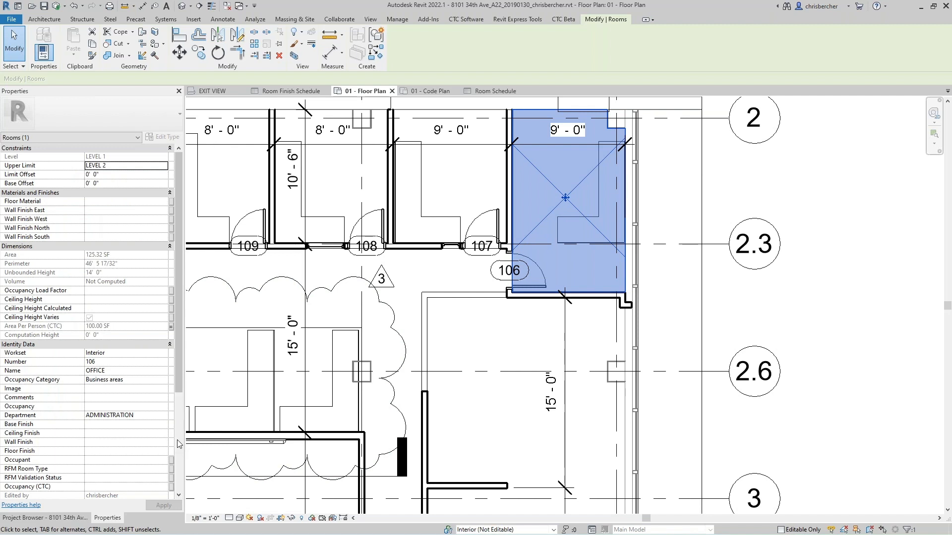
key("Escape")
- Select the unnumbered room at door 107 and set its room number to 107
left_click(453, 180)
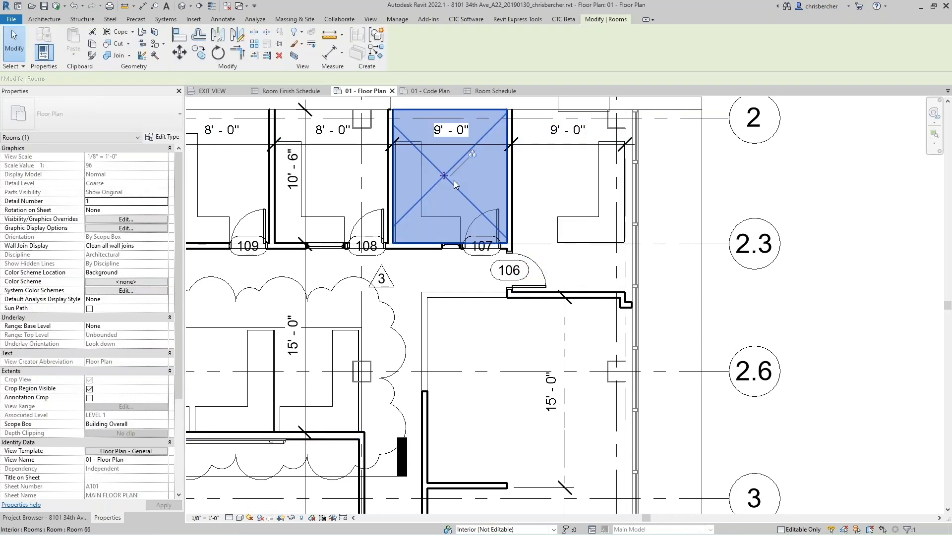
left_click(149, 363)
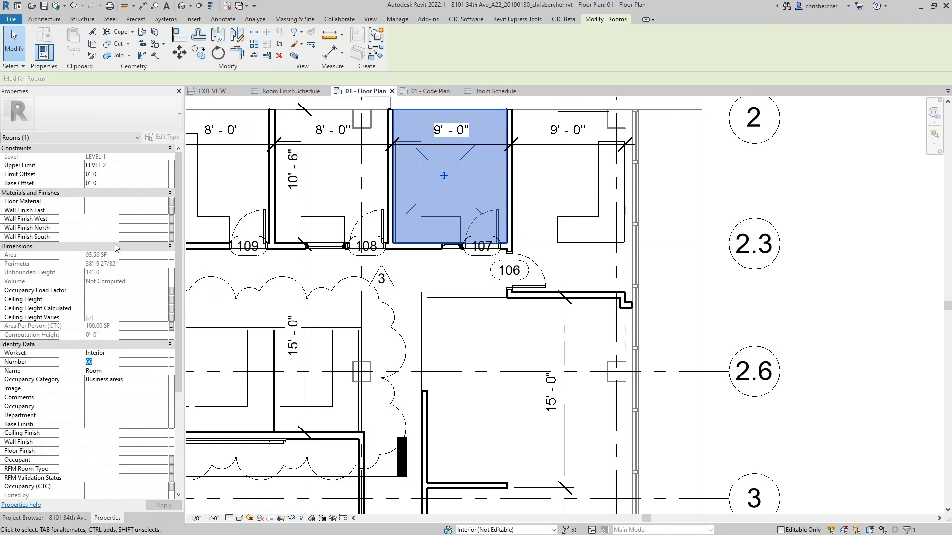
scroll(102, 401, "down", 1)
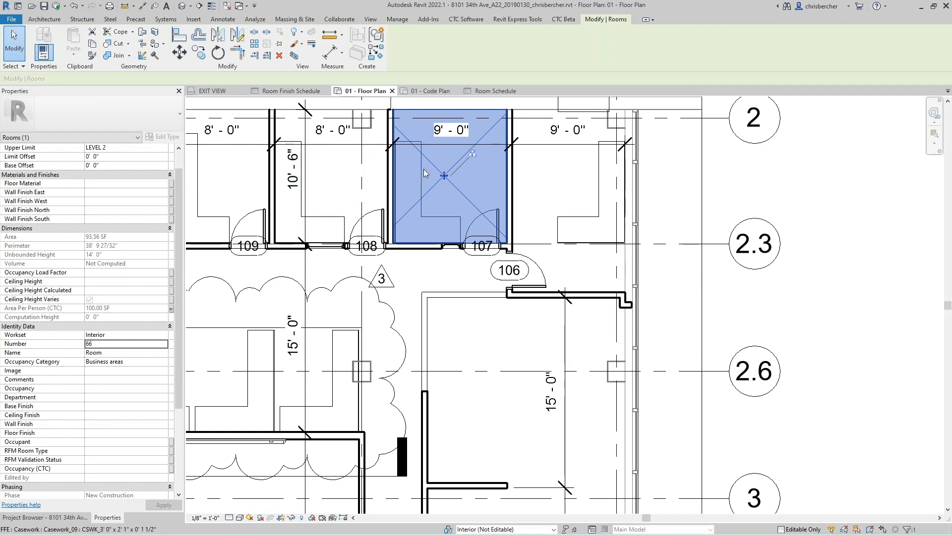
left_click(122, 344)
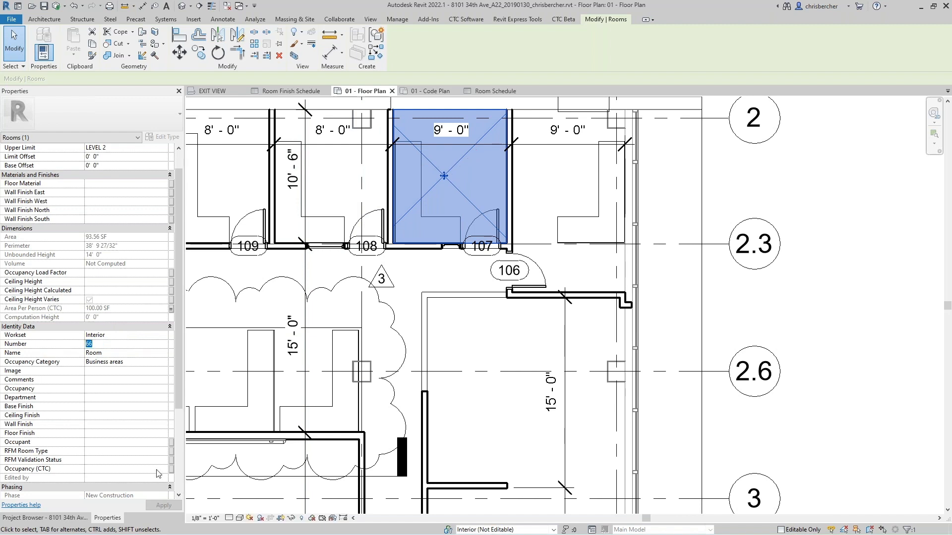
type("107")
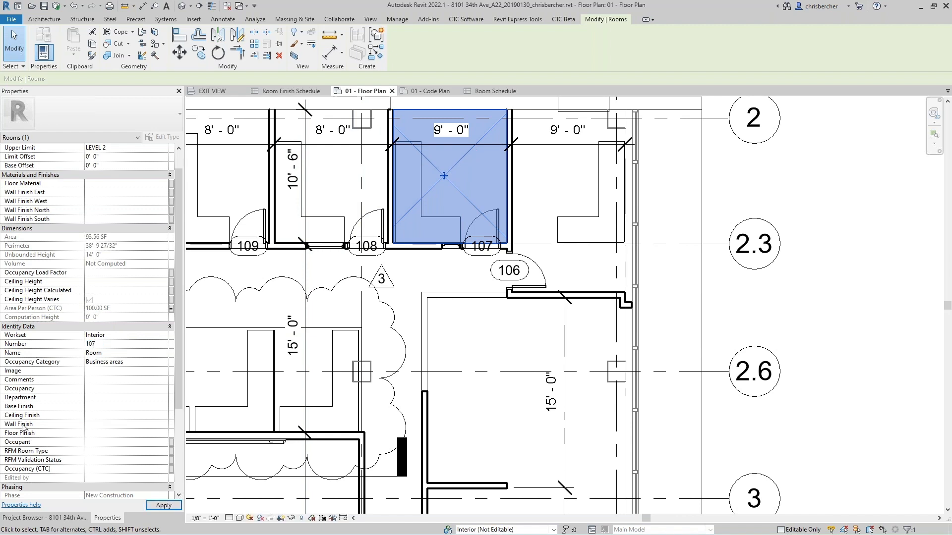
- Name room 107 OFFICE
left_click(134, 353)
type("offcie")
key("BackSpace")
key("BackSpace")
key("BackSpace")
type("OFFICE")
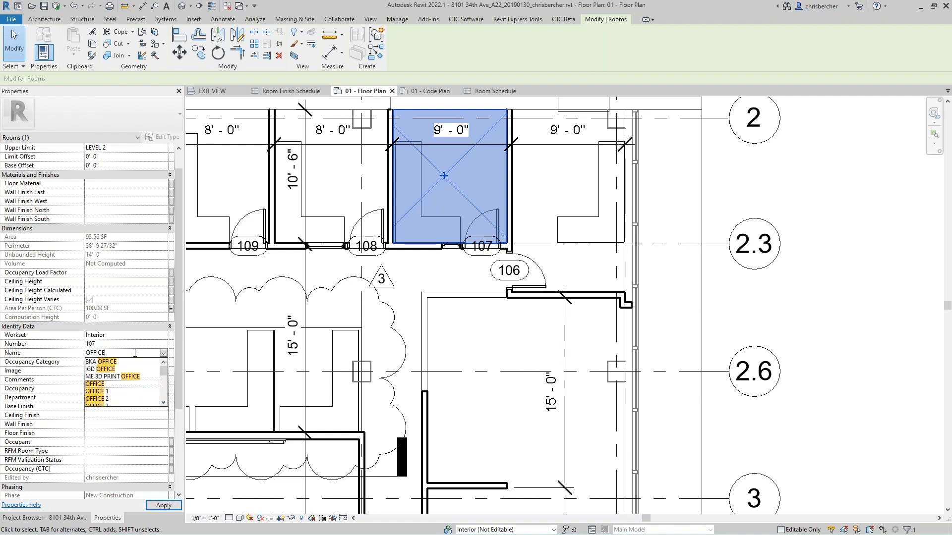
left_click(17, 393)
- Assign room 107 to the ADMINISTRATION department, choosing it from the existing department values
left_click(134, 398)
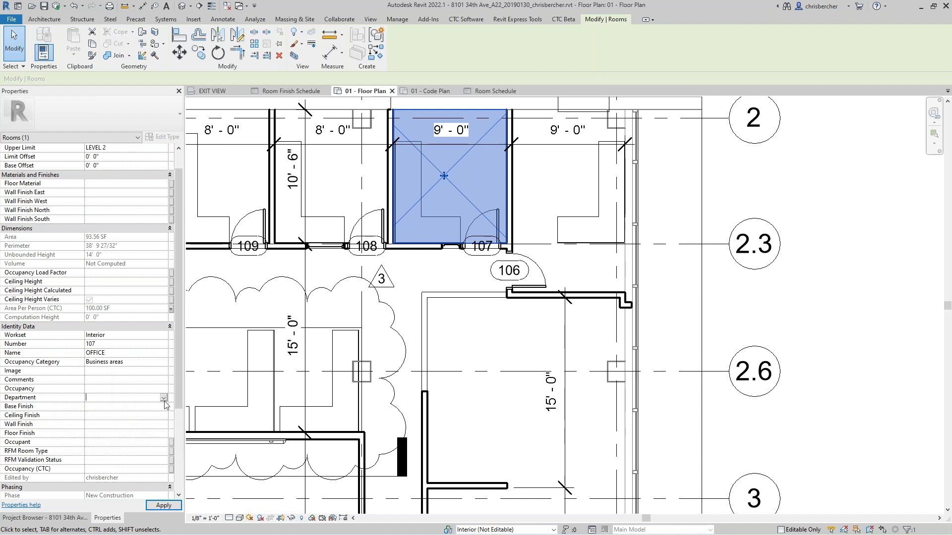
left_click(164, 400)
left_click(137, 414)
left_click(164, 398)
left_click(141, 407)
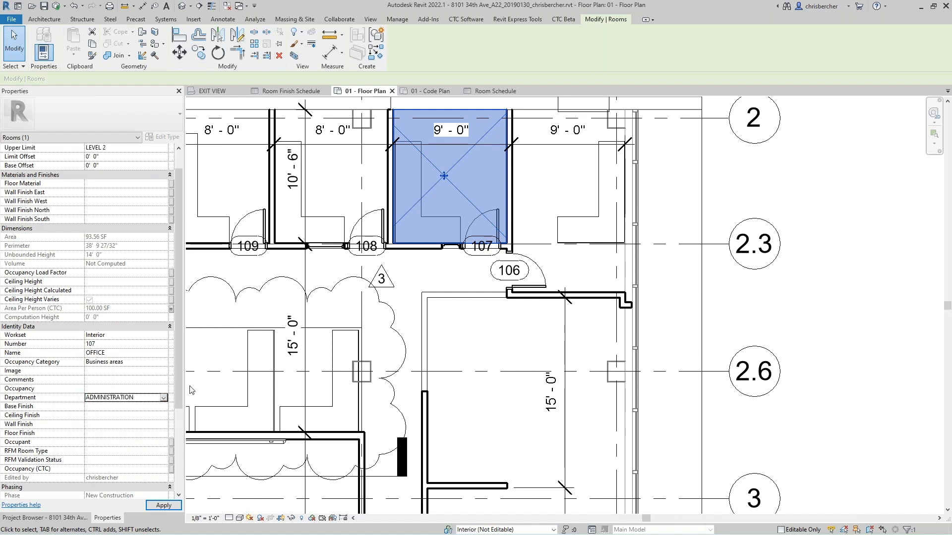
left_click(164, 399)
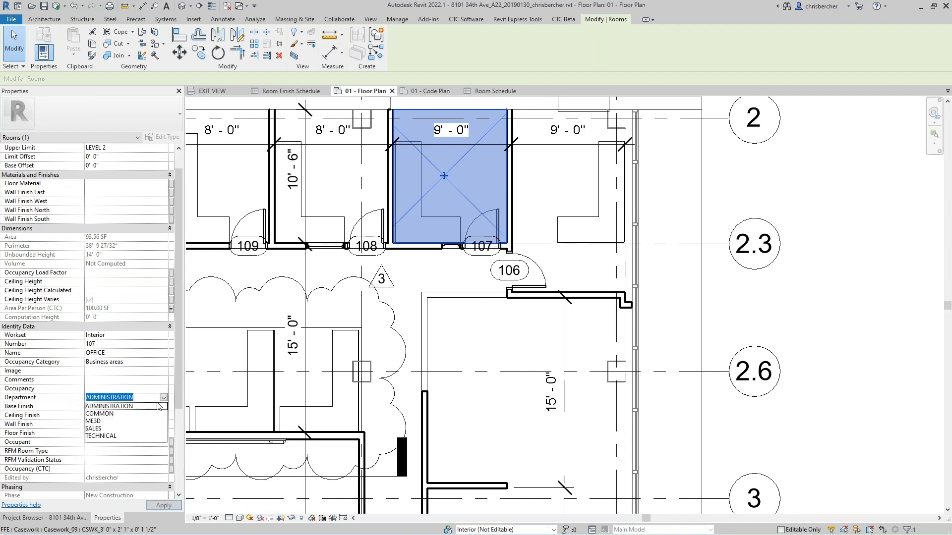
left_click(75, 401)
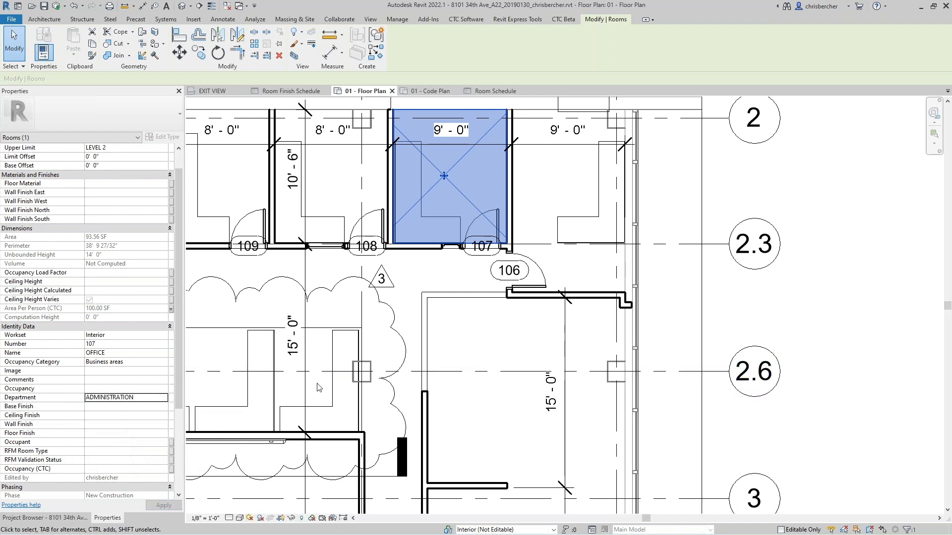
- In the Room Finish Schedule, set room 106's floor material to CPT-1 and its floor finish to RBR-1
left_click(99, 192)
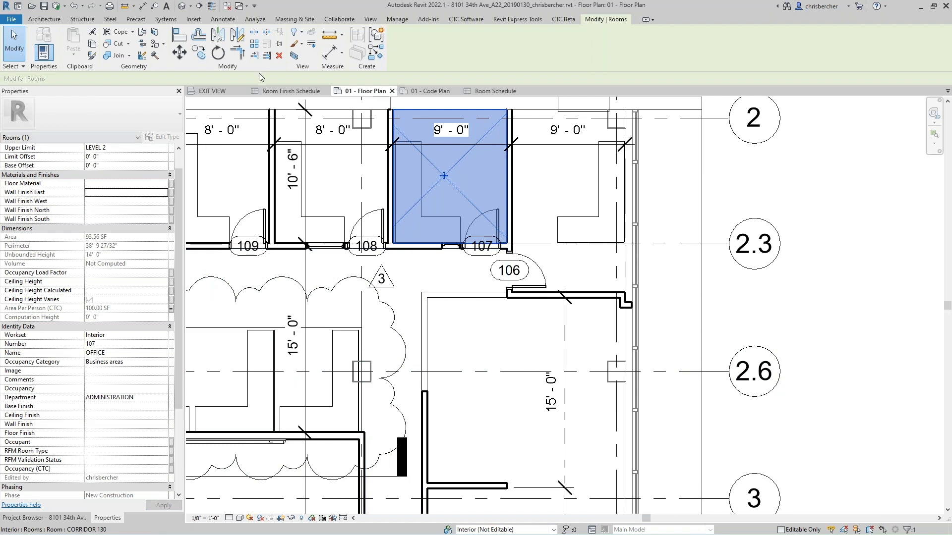
left_click(281, 91)
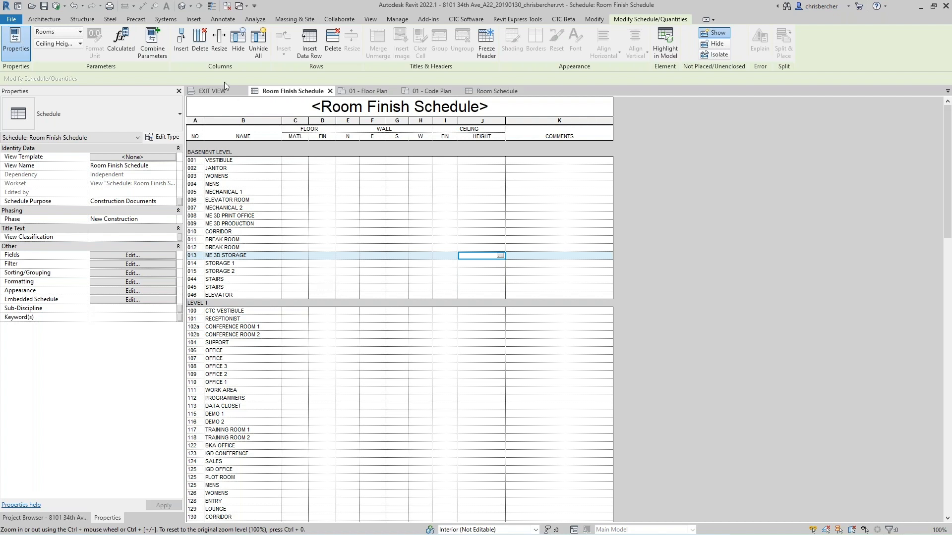
left_click(299, 351)
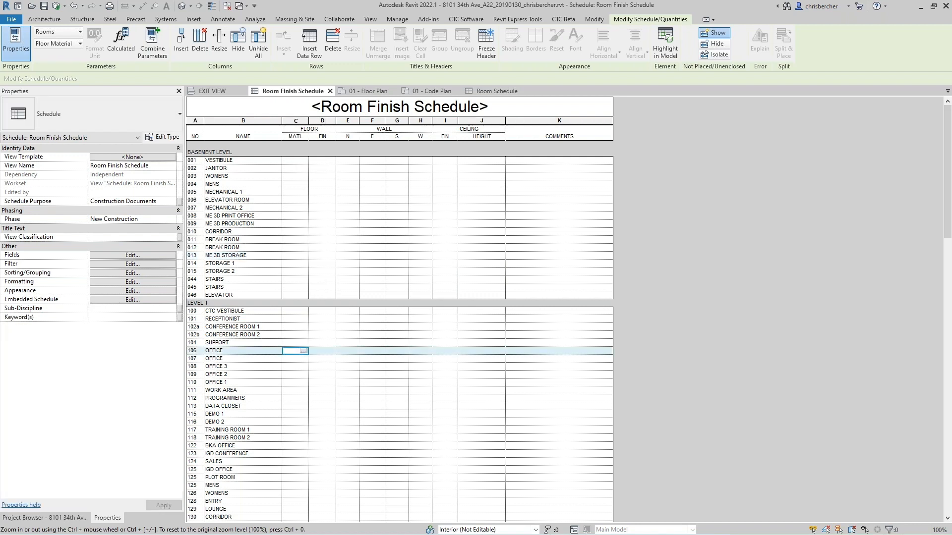
type("CPT-1")
left_click(327, 351)
- Try to copy both floor values of room 106 into the floor cells of room 109
left_click(271, 352)
left_click_drag(305, 354, 323, 354)
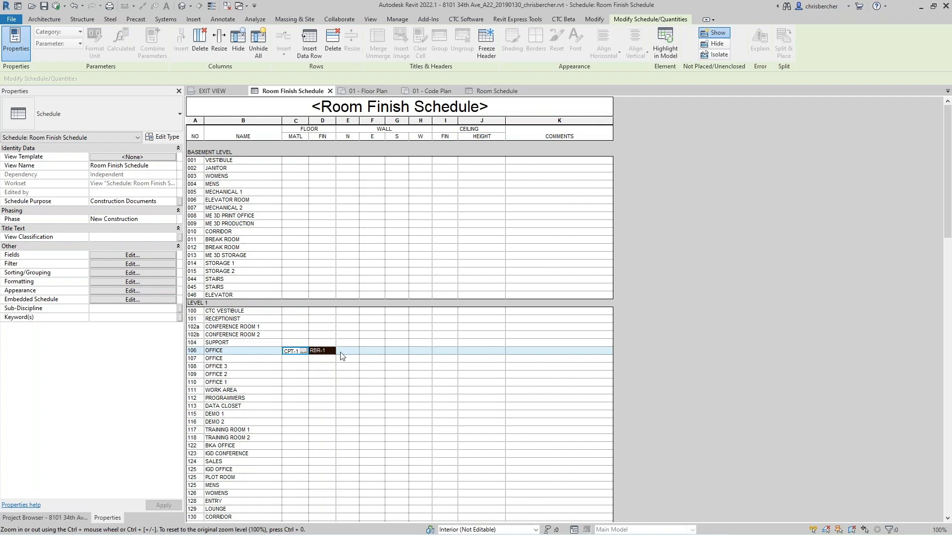
mouse_move(336, 375)
left_mouse_down()
mouse_move(331, 388)
mouse_move(336, 377)
left_mouse_up()
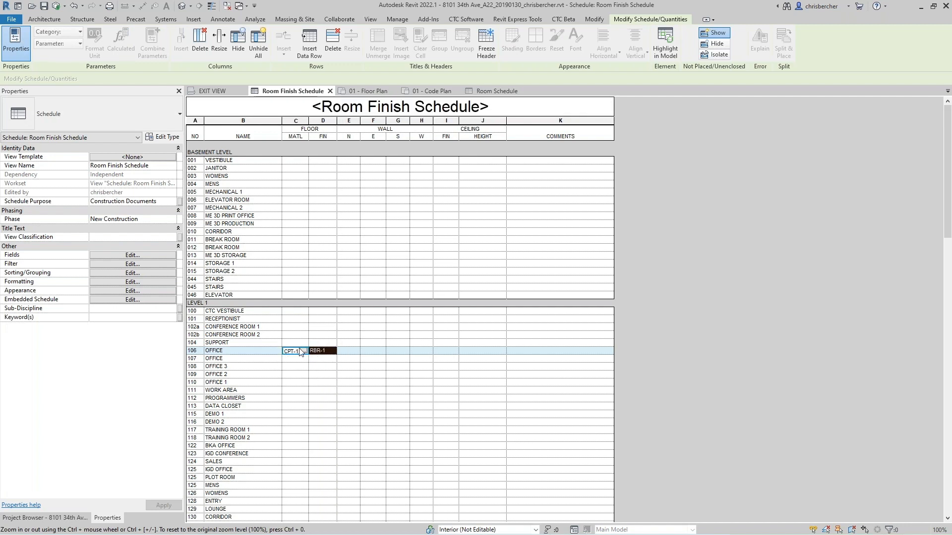
left_click(300, 375)
key("ctrl+v")
left_click(255, 383)
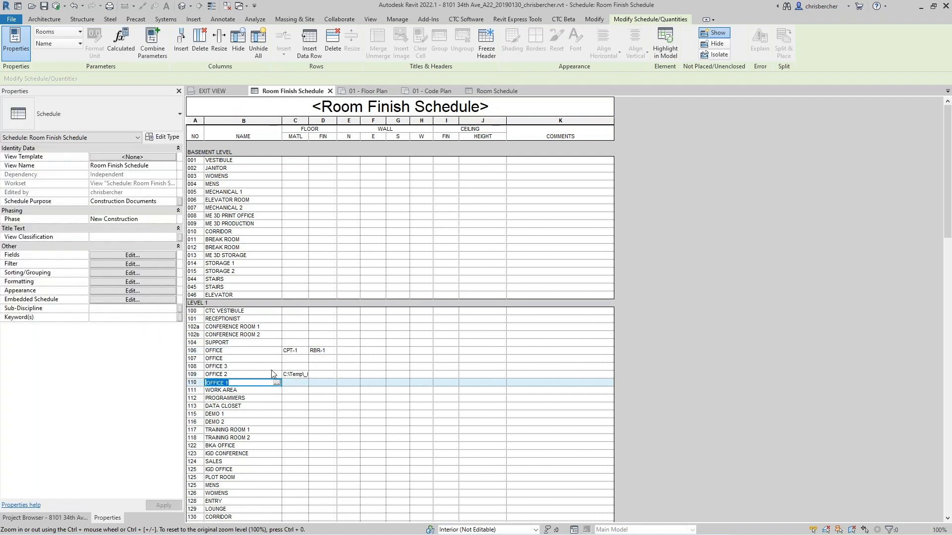
- Try to clear the pasted path from room 109's floor material cell, and widen the NAME column
left_click(296, 374)
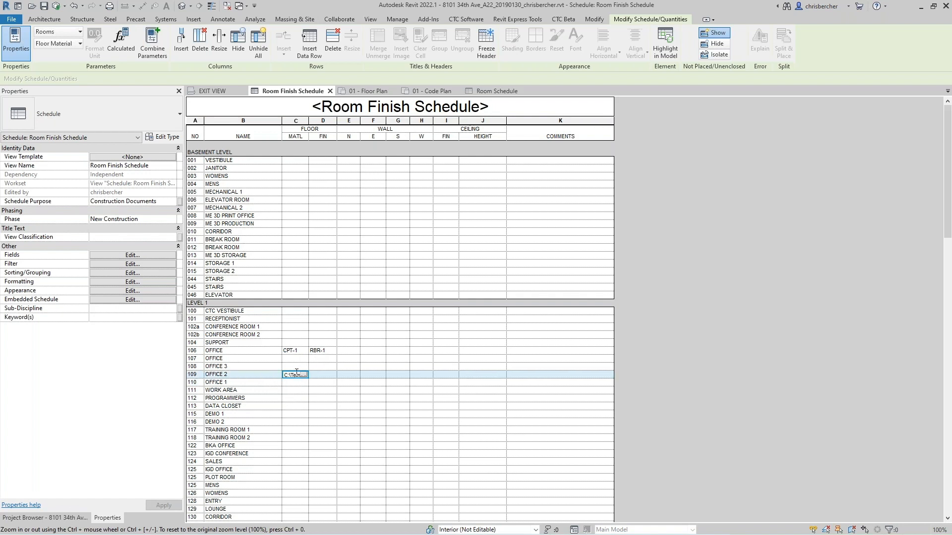
key("BackSpace")
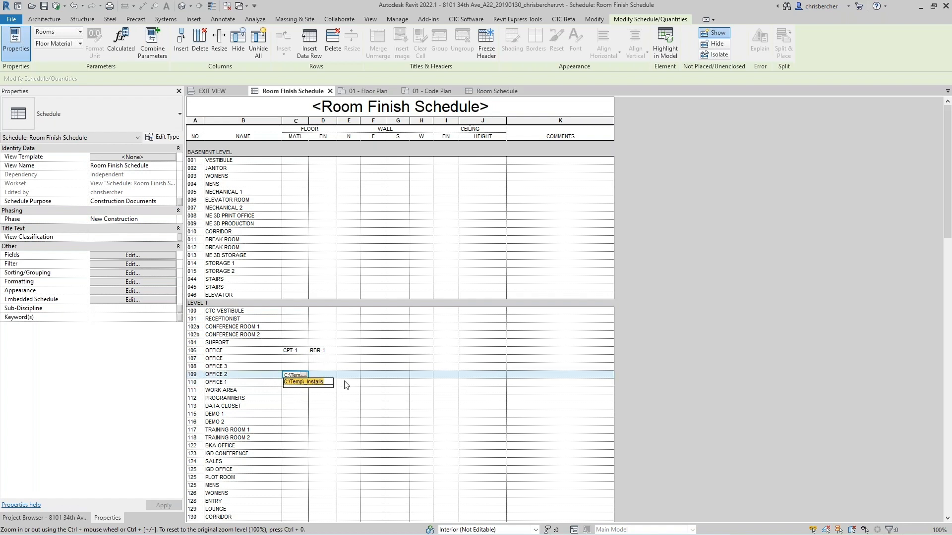
left_click(264, 372)
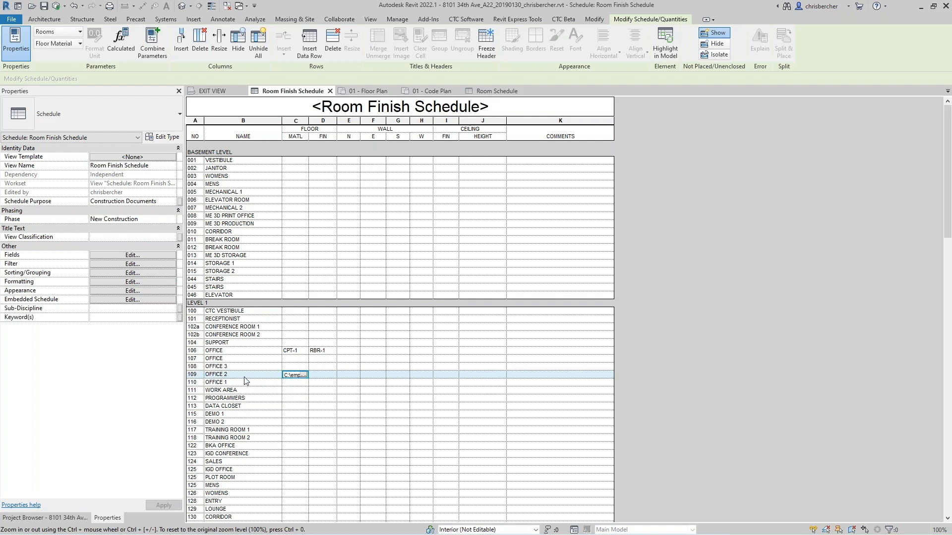
left_click(295, 375)
left_click_drag(282, 375, 305, 378)
left_click(285, 375)
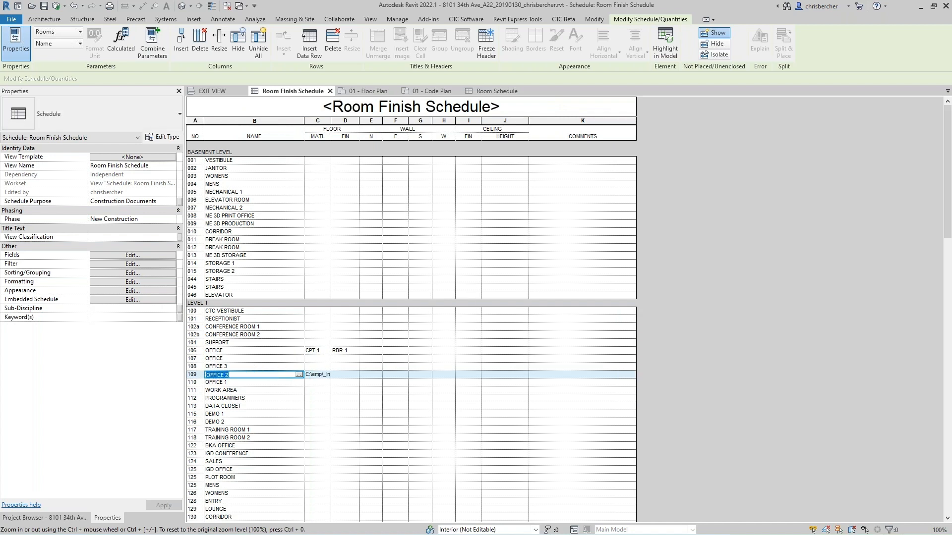
- Display the CTC Software tools and float the CTC BIM Project Suite group over the schedule
left_click(314, 352)
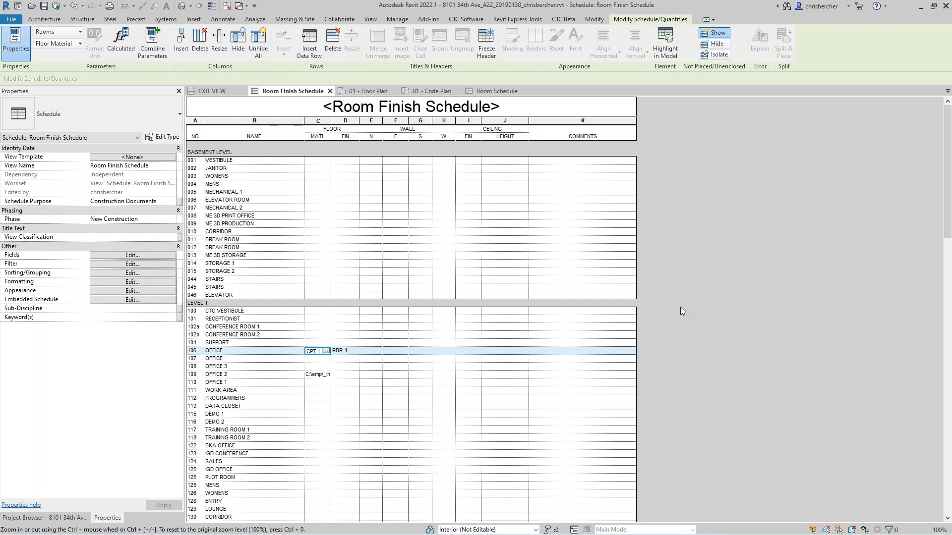
left_click(590, 199)
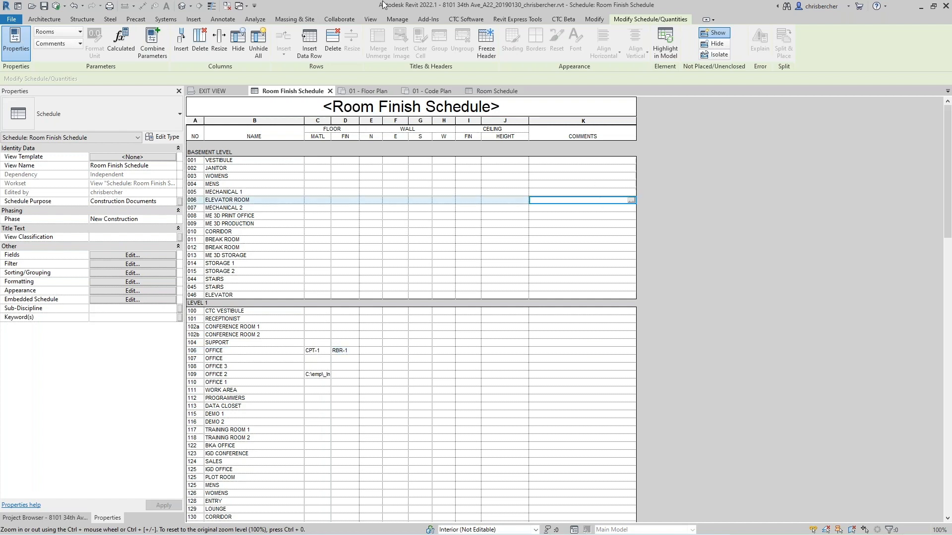
left_click(466, 18)
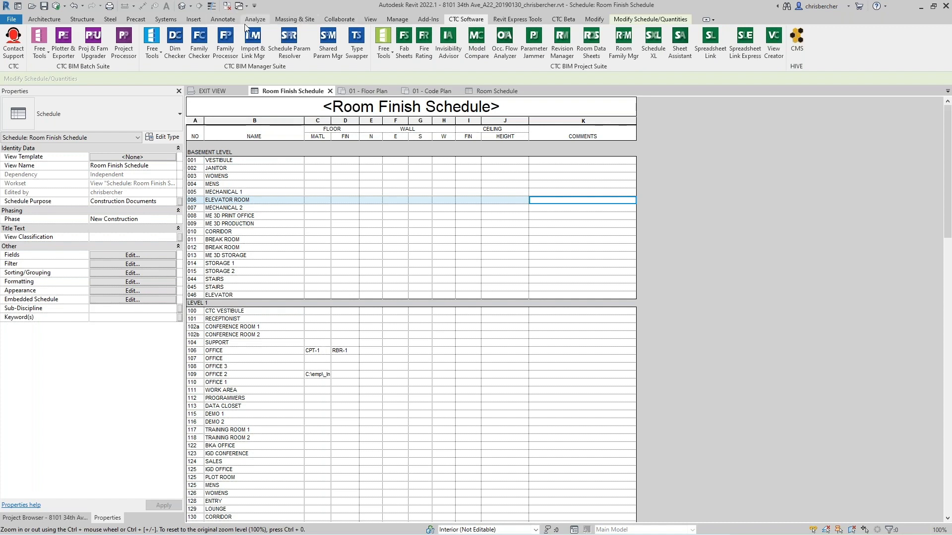
left_click_drag(394, 64, 298, 141)
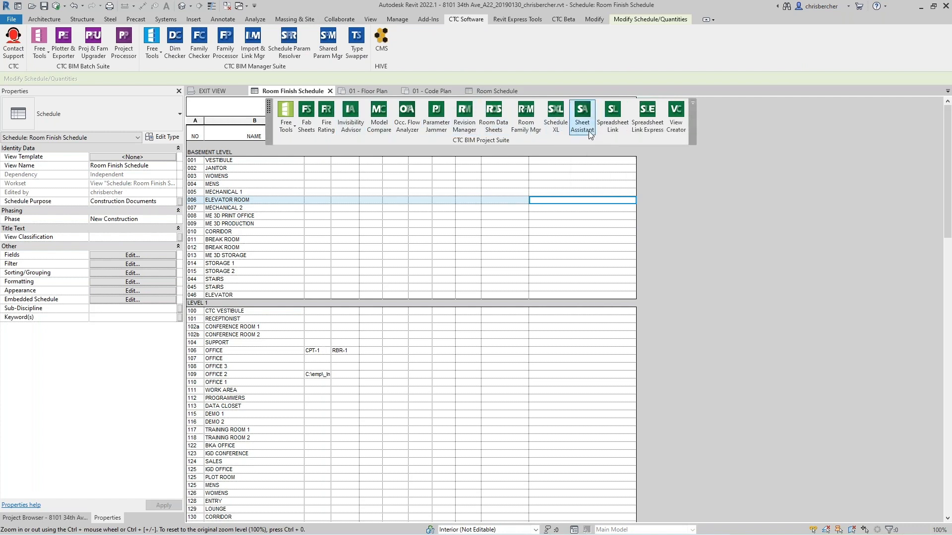
- Open Spreadsheet Link and arrange its spreadsheet window so the settings window stays accessible
left_click(607, 107)
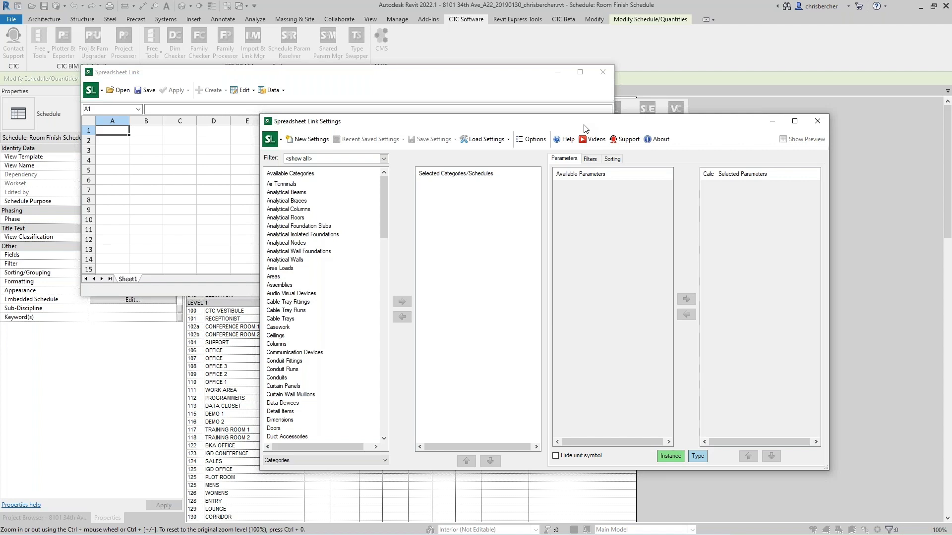
left_click(482, 93)
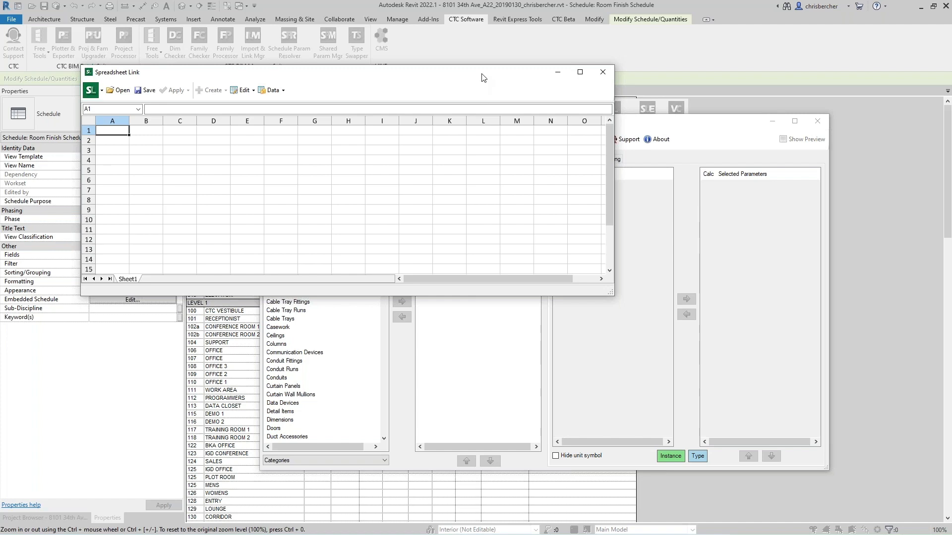
left_click_drag(484, 78, 453, 52)
left_click(711, 123)
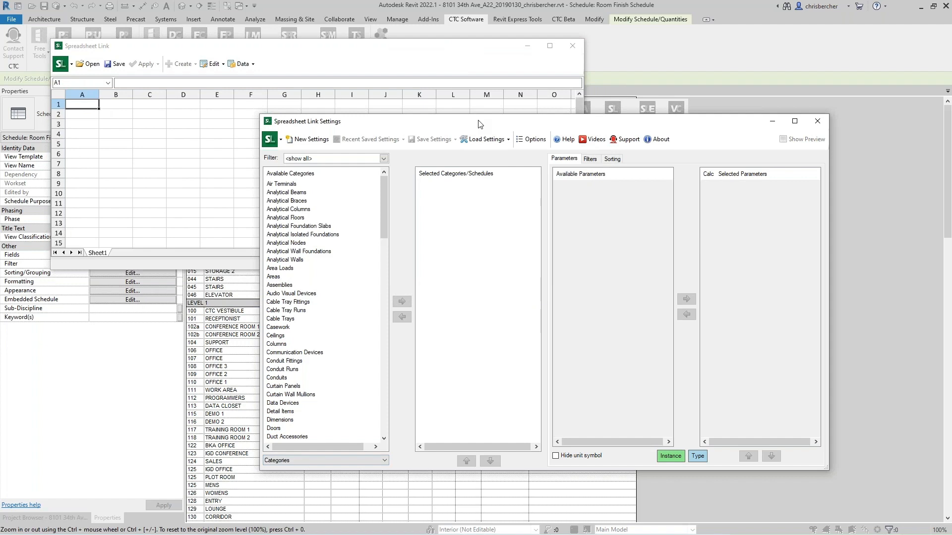
- List the model's schedules as the data source and add Room Finish Schedule to the selected schedules
left_click(337, 460)
left_click(323, 477)
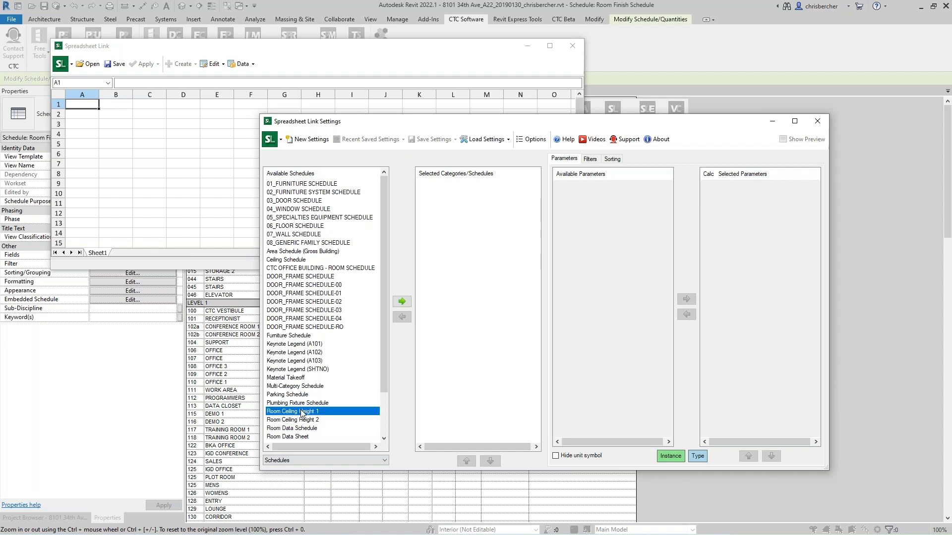
left_click(302, 411)
scroll(302, 411, "down", 2)
left_click(308, 394)
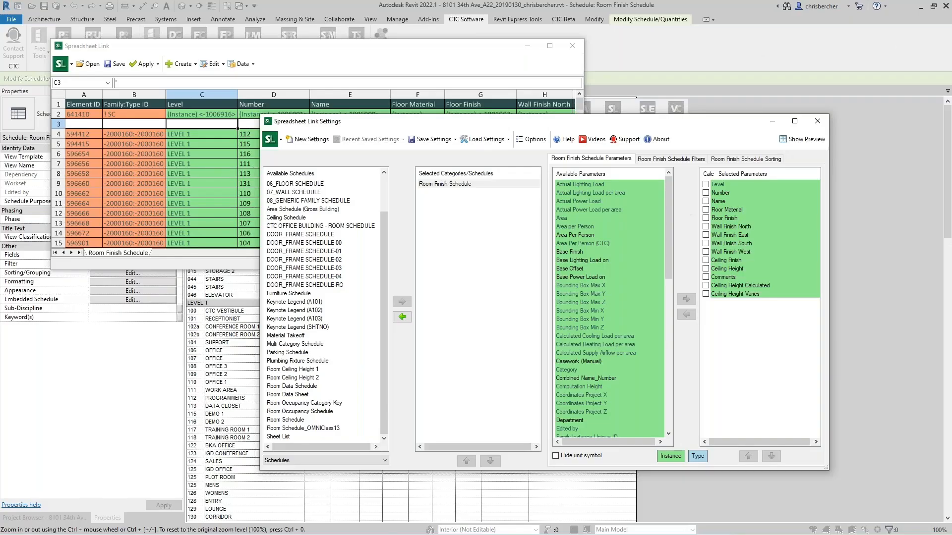
- Examine the available parameters of the Room Finish Schedule and move the settings window clear of the spreadsheet
left_click_drag(627, 119, 578, 99)
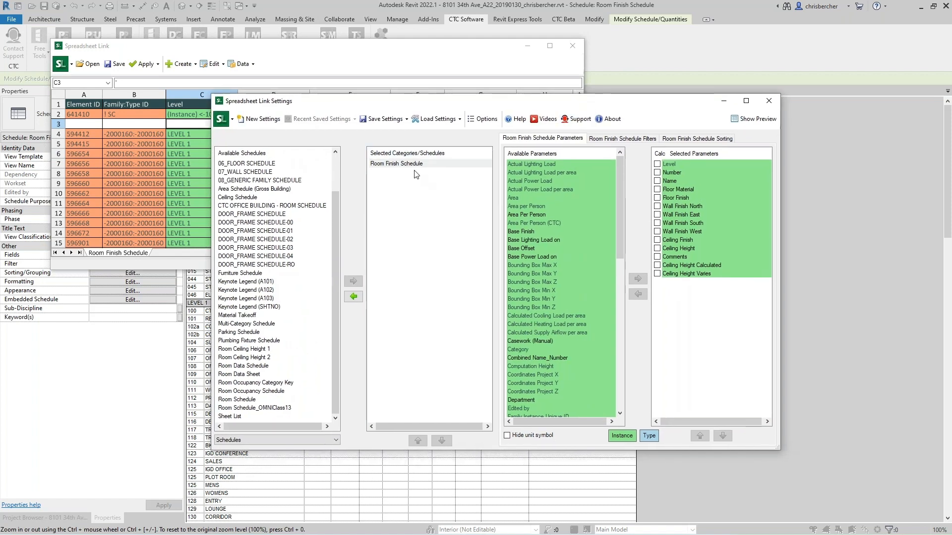
left_click(402, 165)
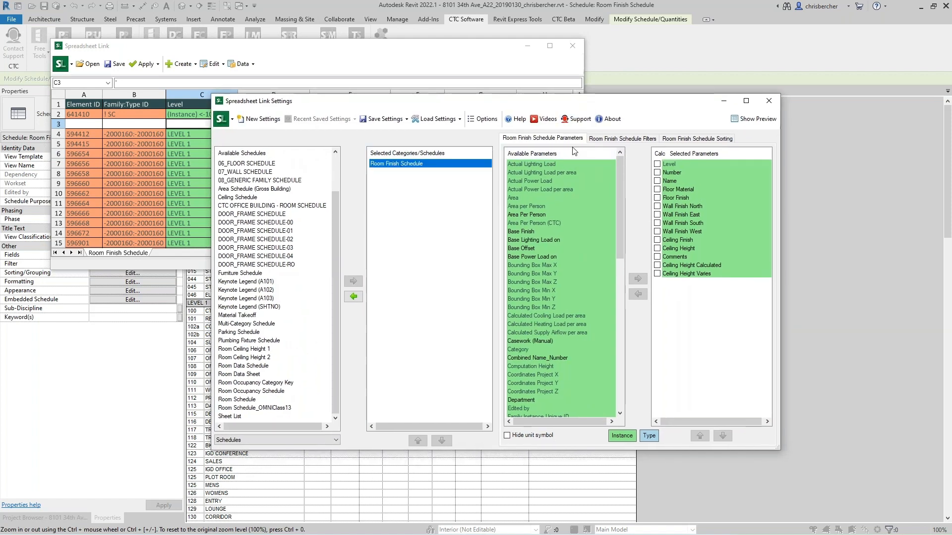
scroll(555, 328, "down", 10)
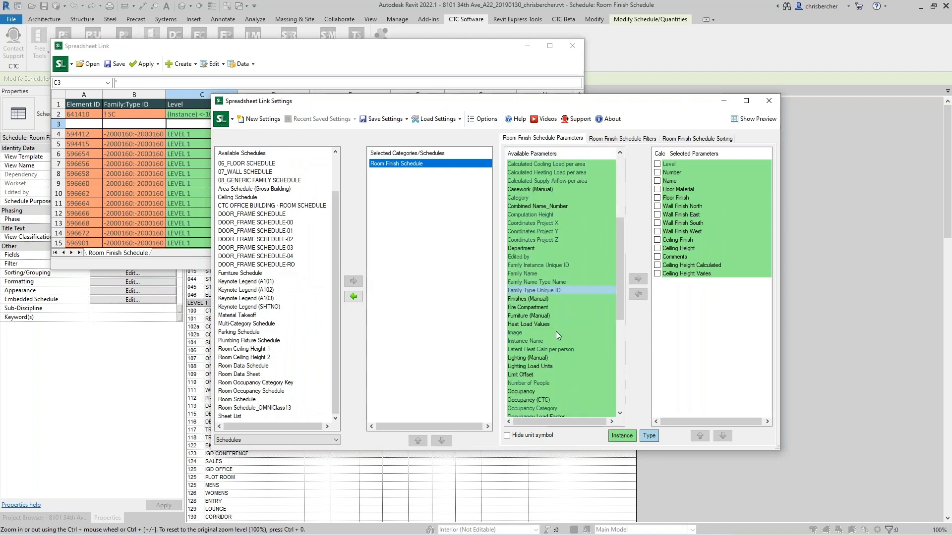
scroll(552, 348, "up", 10)
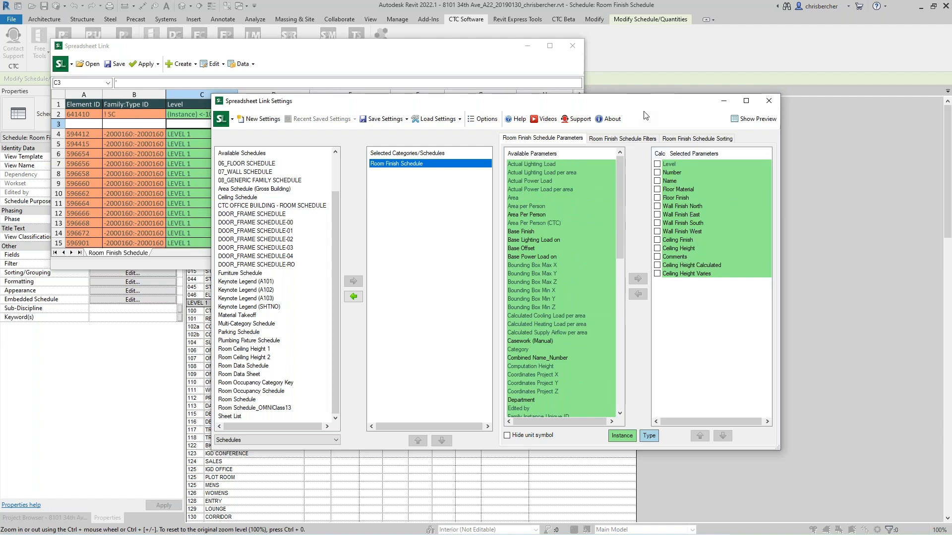
left_click_drag(640, 105, 657, 122)
left_click_drag(568, 123, 663, 209)
left_click(485, 59)
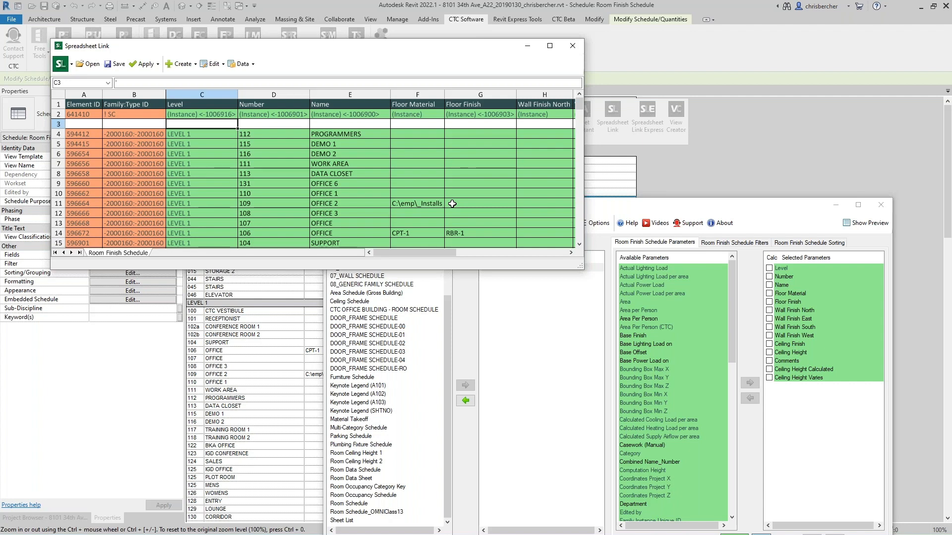
- Sort the Room Finish Schedule spreadsheet by Number (Instance) in ascending order
left_click(776, 243)
left_click_drag(717, 205, 722, 134)
left_click(721, 191)
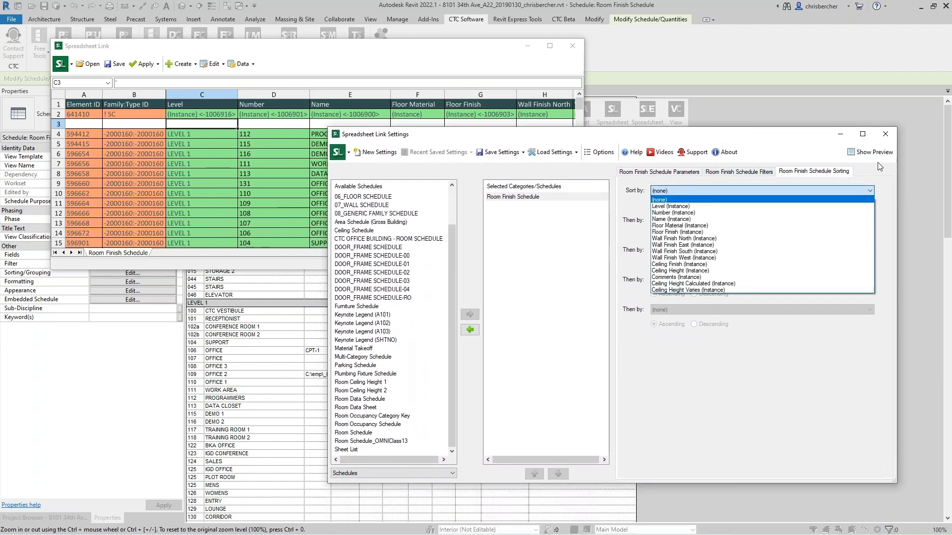
left_click(681, 214)
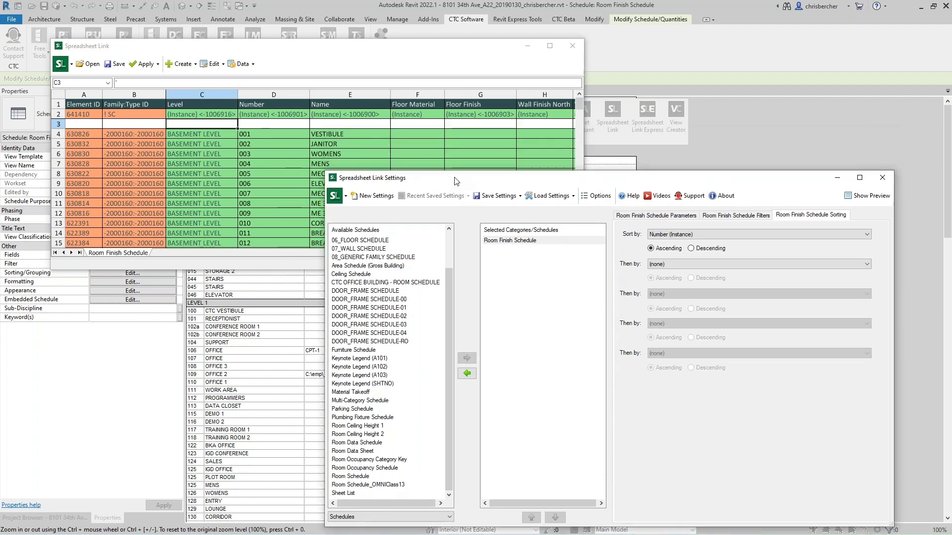
left_click(678, 236)
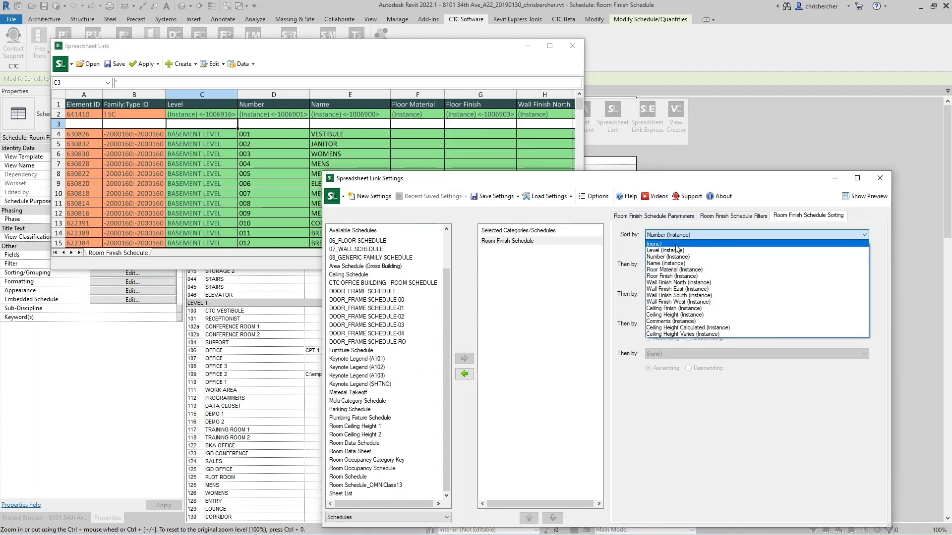
left_click(805, 188)
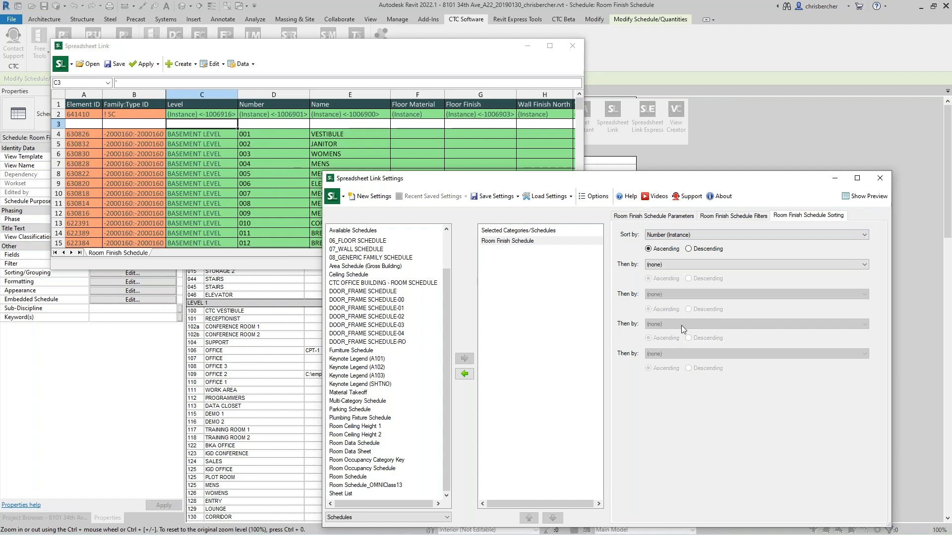
- Check the filter and parameter options of the Room Finish Schedule, and enlarge the spreadsheet window
left_click(727, 217)
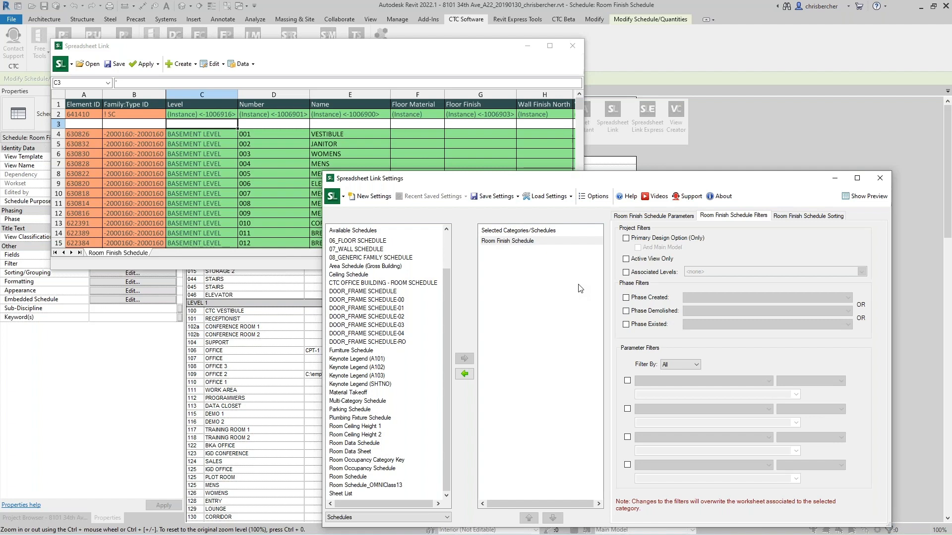
left_click(676, 216)
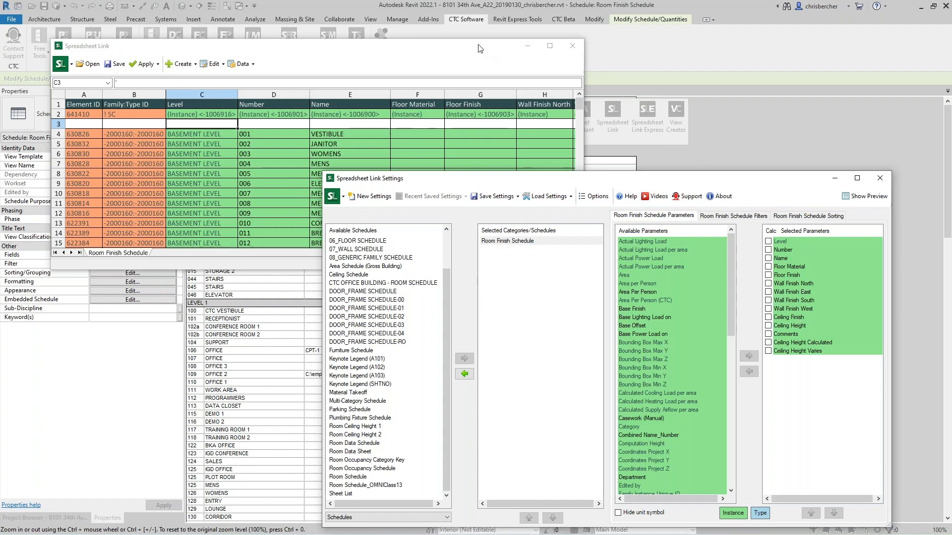
left_click(491, 62)
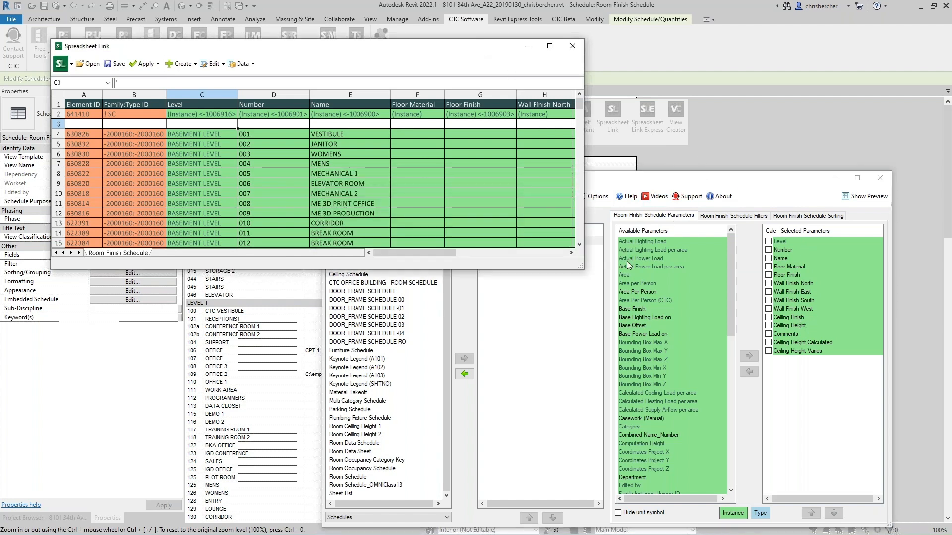
left_click_drag(585, 270, 670, 274)
left_click_drag(492, 46, 463, 35)
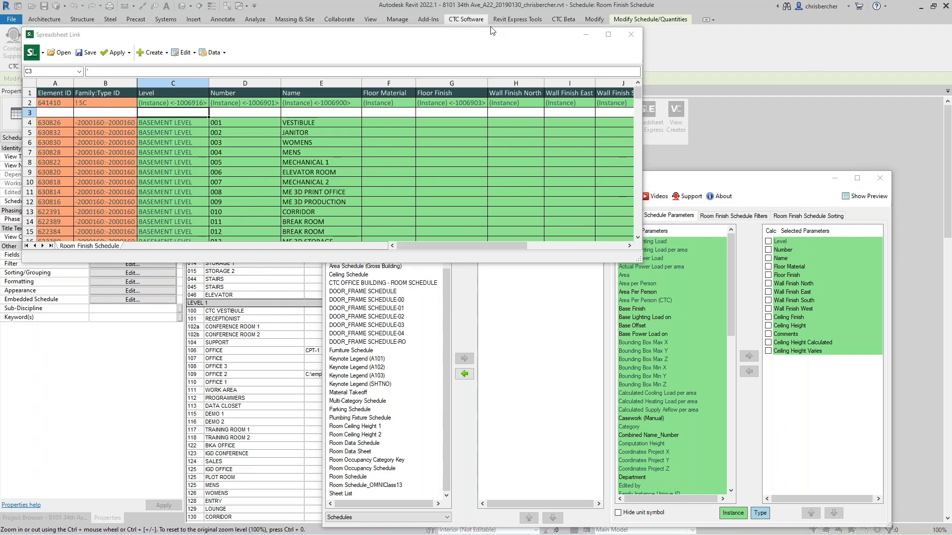
- Close Spreadsheet Link without saving its settings
left_click(630, 34)
left_click(879, 178)
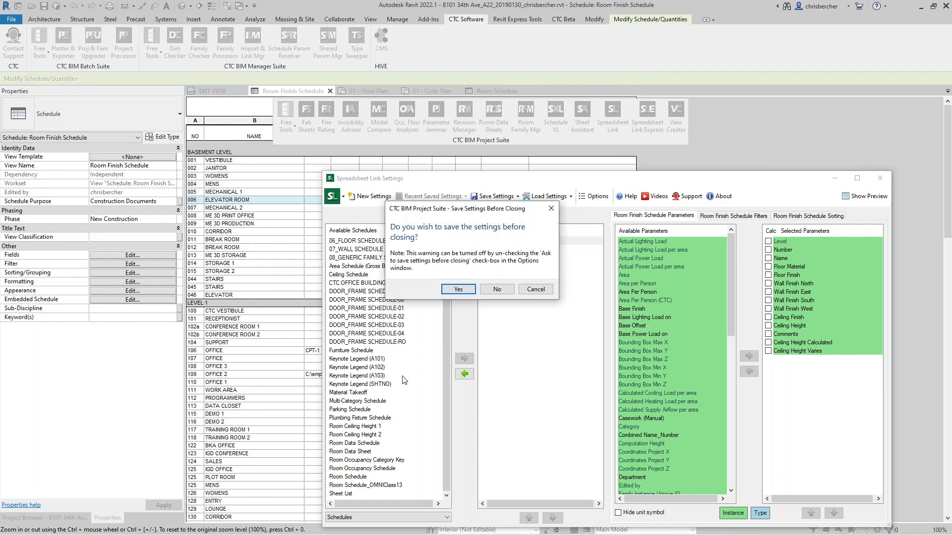
left_click(505, 290)
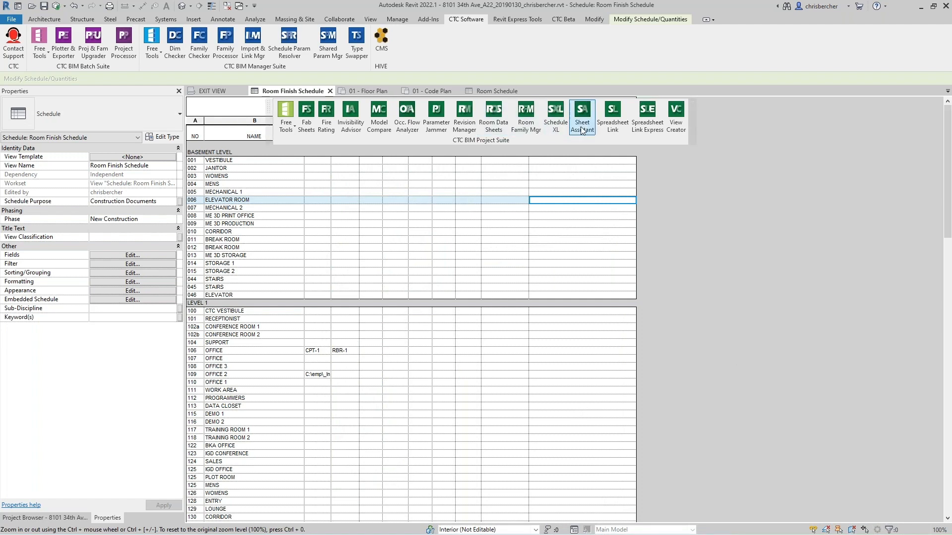
- Reopen Spreadsheet Link and load the Room Finish Schedule from the list of schedules
left_click(613, 122)
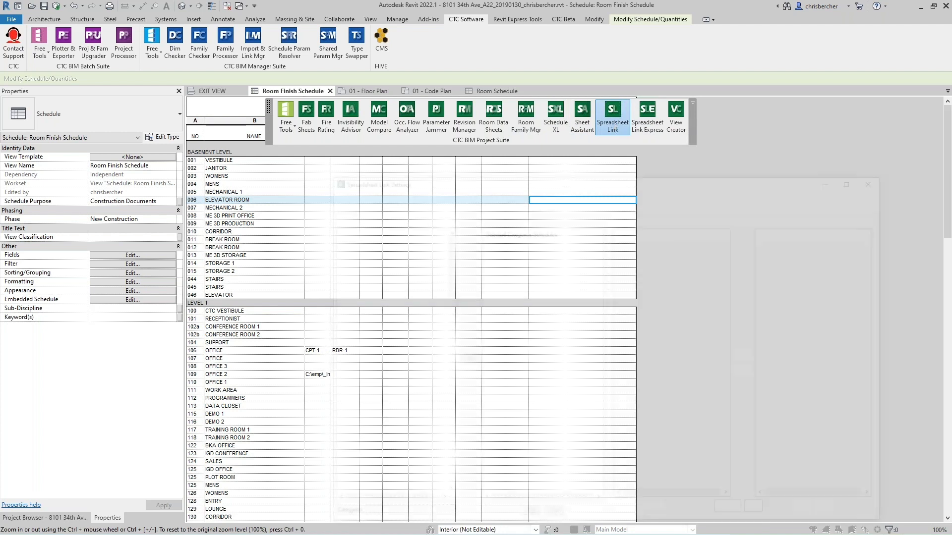
left_click_drag(697, 184, 669, 101)
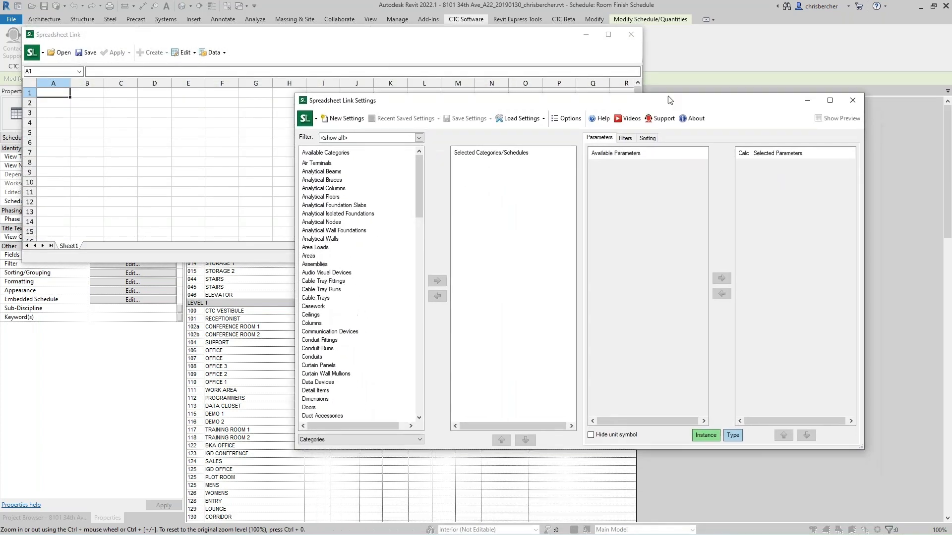
left_click(382, 434)
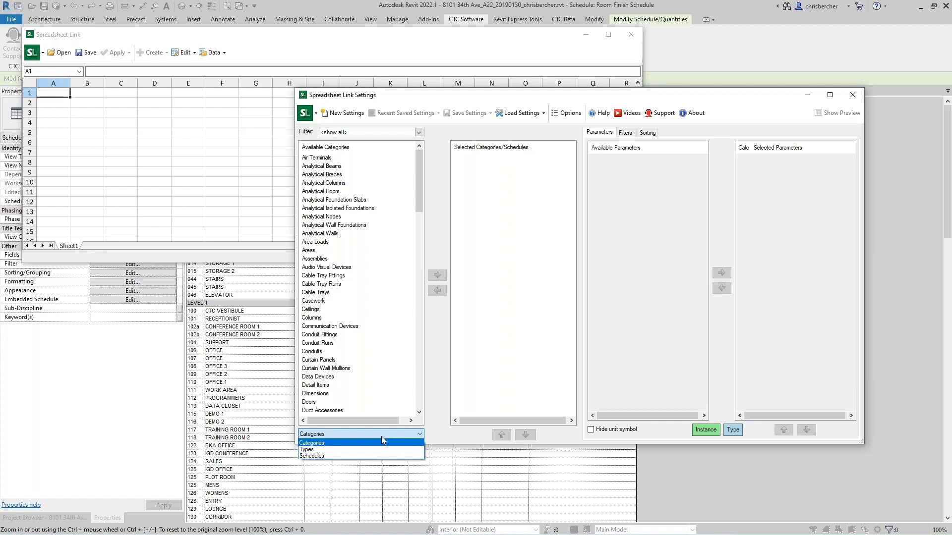
left_click(356, 456)
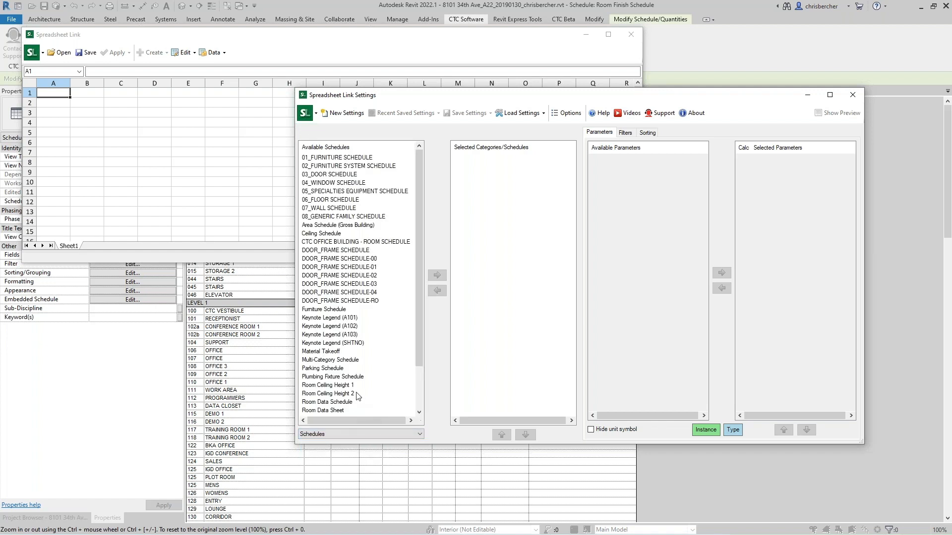
scroll(341, 358, "down", 2)
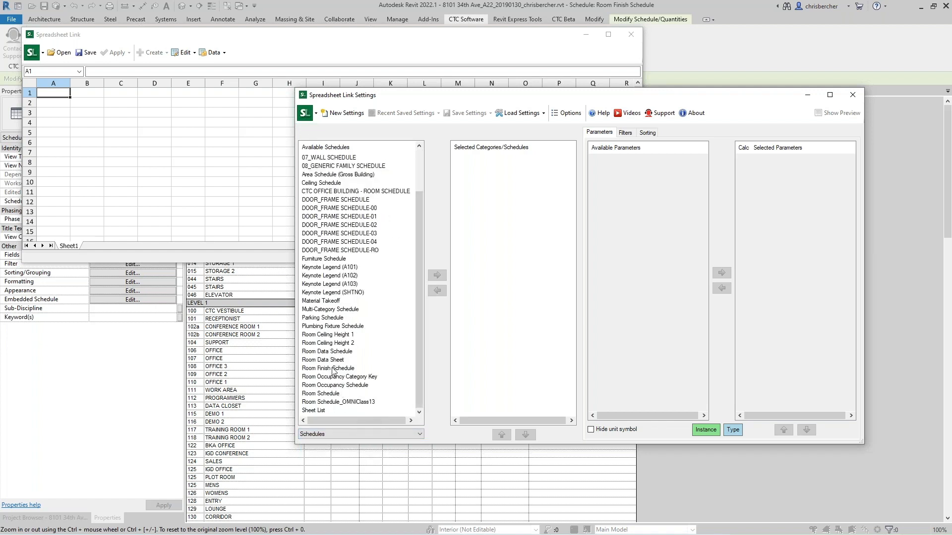
left_click(333, 369)
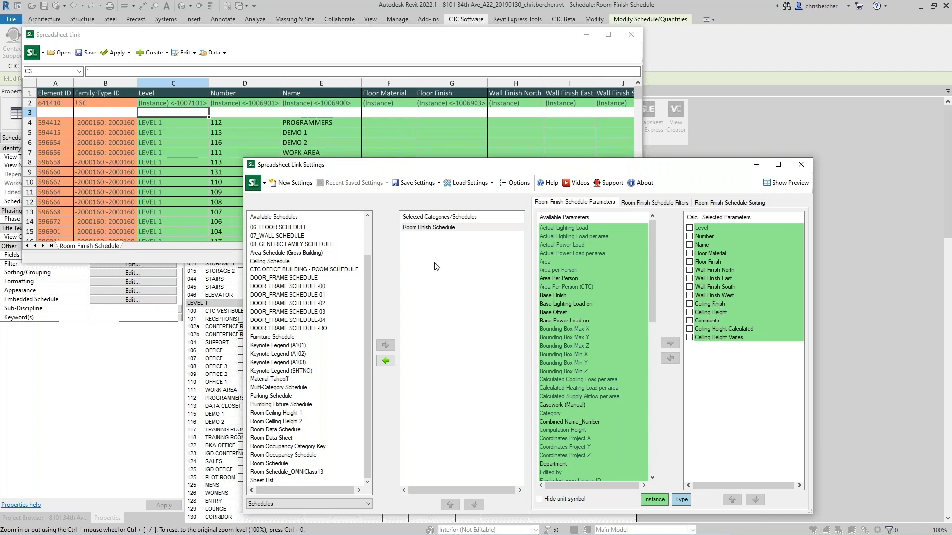
- Move the settings window aside and sort the reloaded schedule's rows by Number (Instance), ascending
left_click_drag(617, 170, 547, 186)
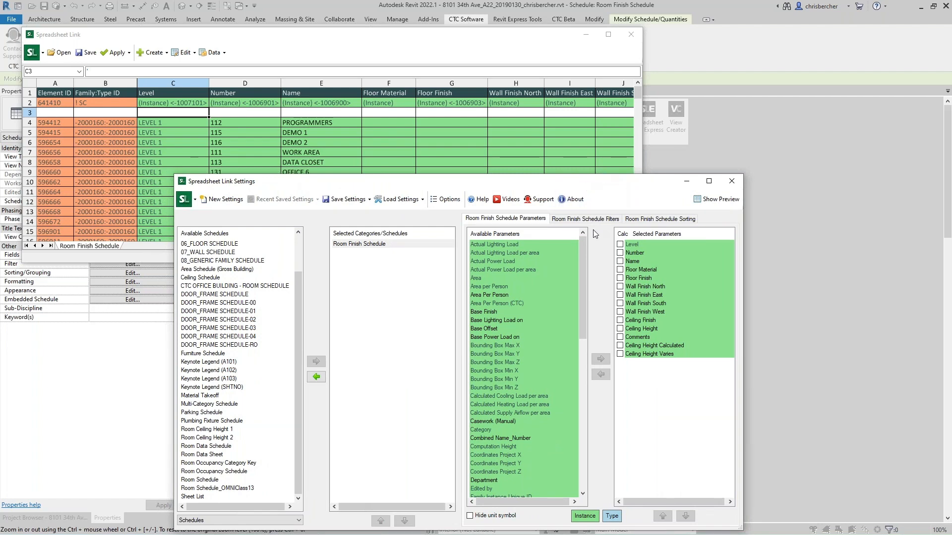
left_click(635, 219)
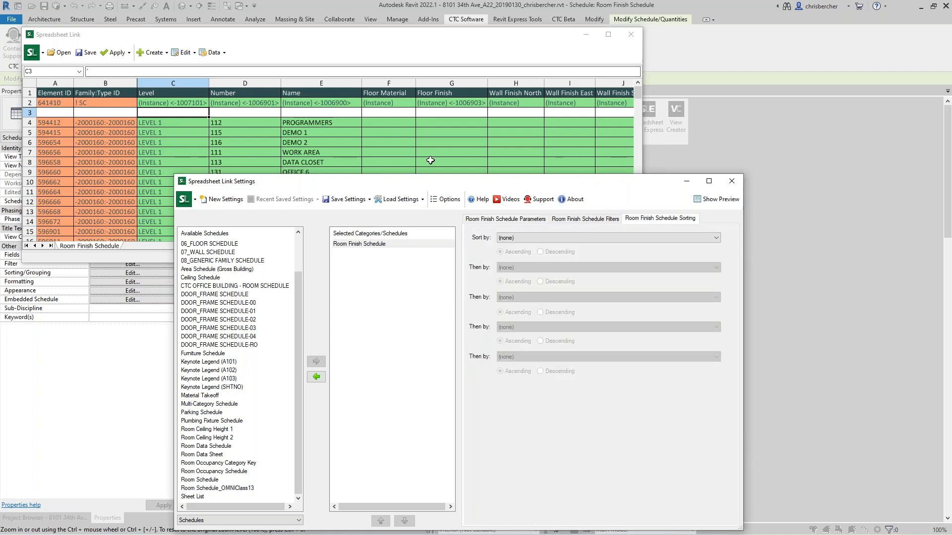
left_click(581, 238)
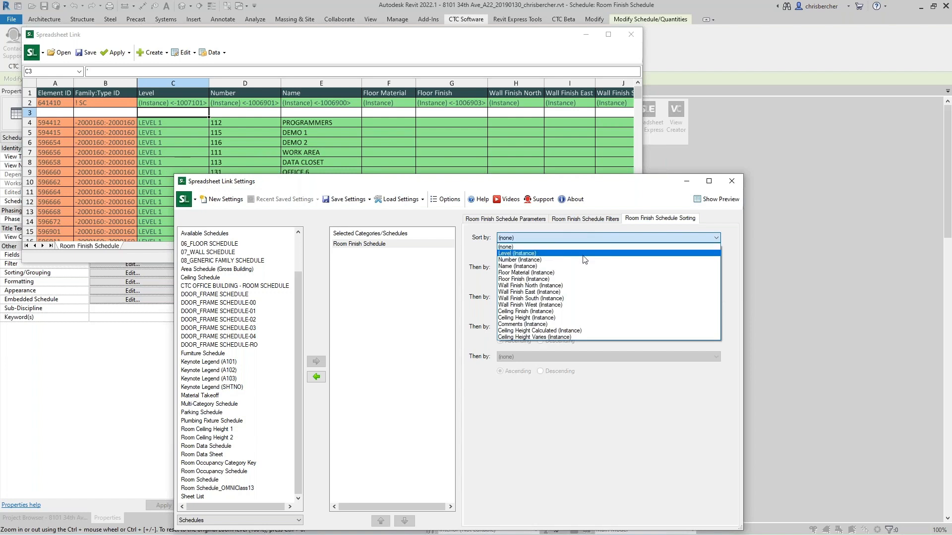
left_click(546, 261)
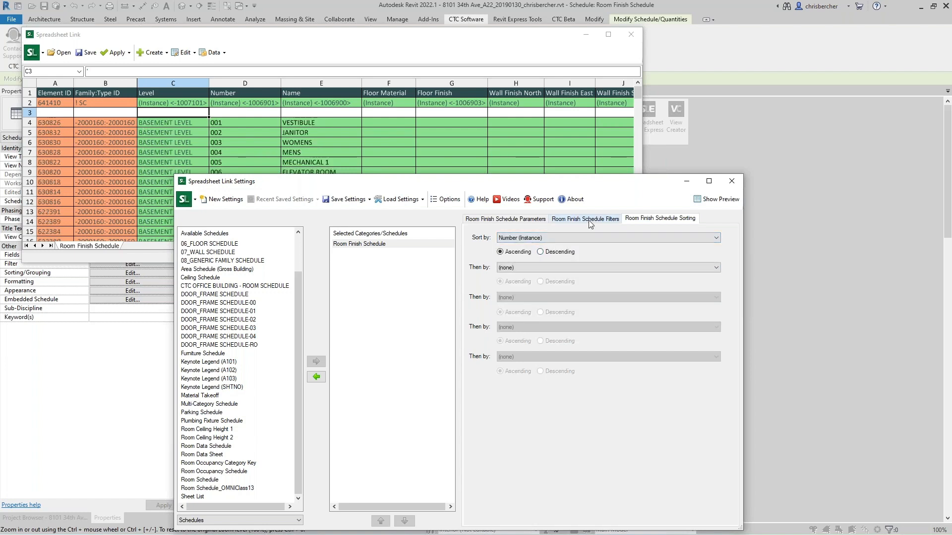
left_click(588, 220)
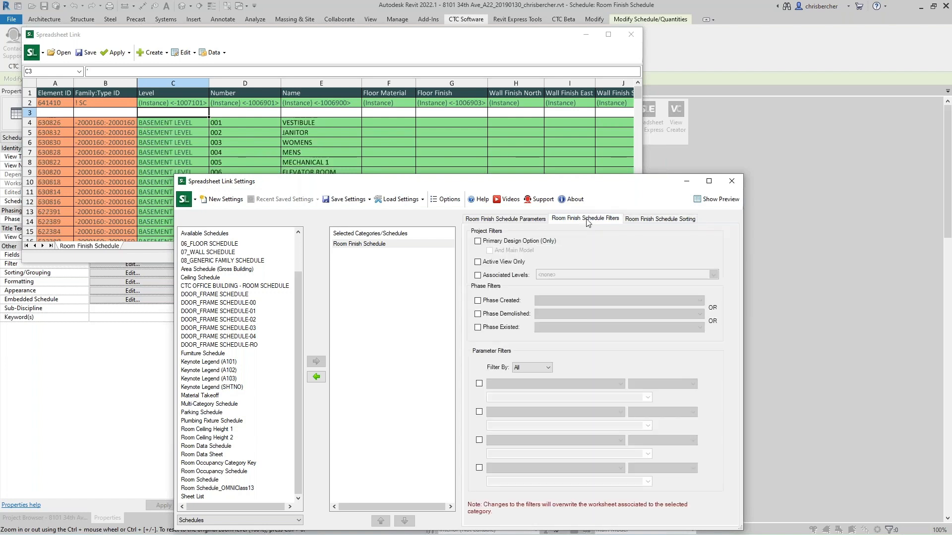
left_click(479, 384)
left_click(585, 385)
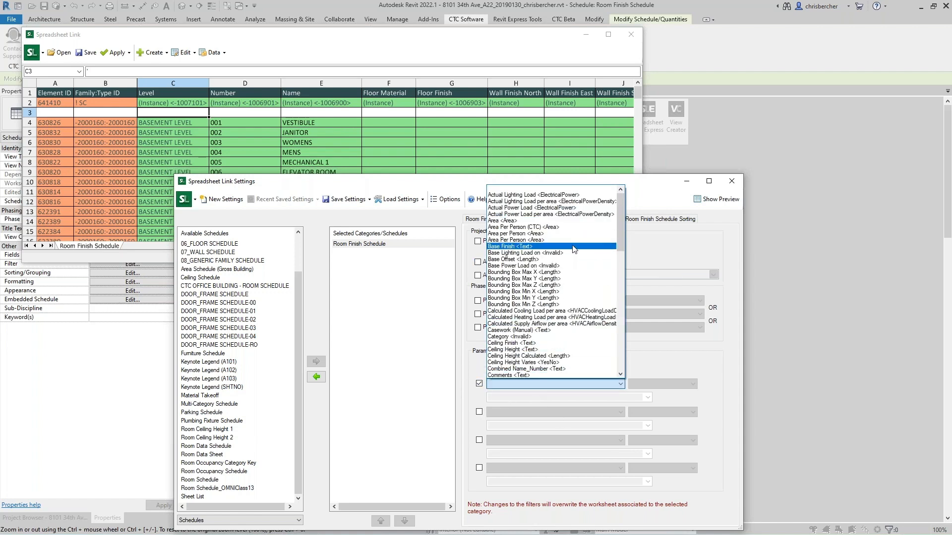
scroll(580, 262, "down", 2)
scroll(580, 263, "down", 2)
left_click(686, 249)
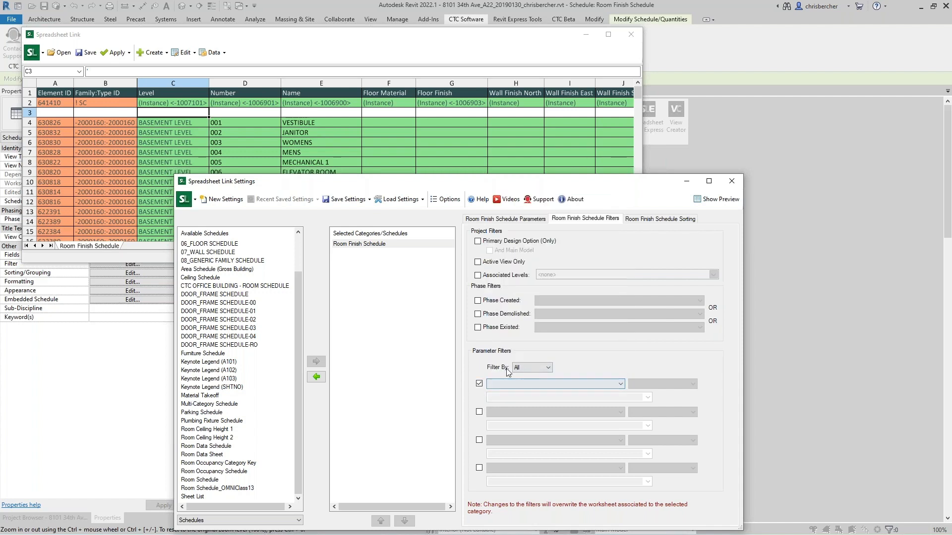
left_click(478, 384)
- Check which parameters are available as a secondary sort criterion for the Room Finish Schedule
left_click(644, 218)
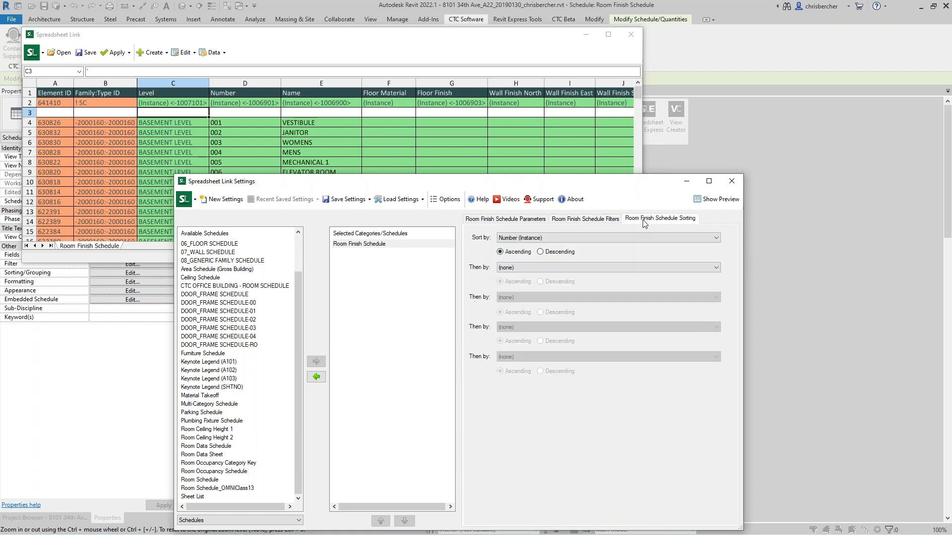
left_click(560, 268)
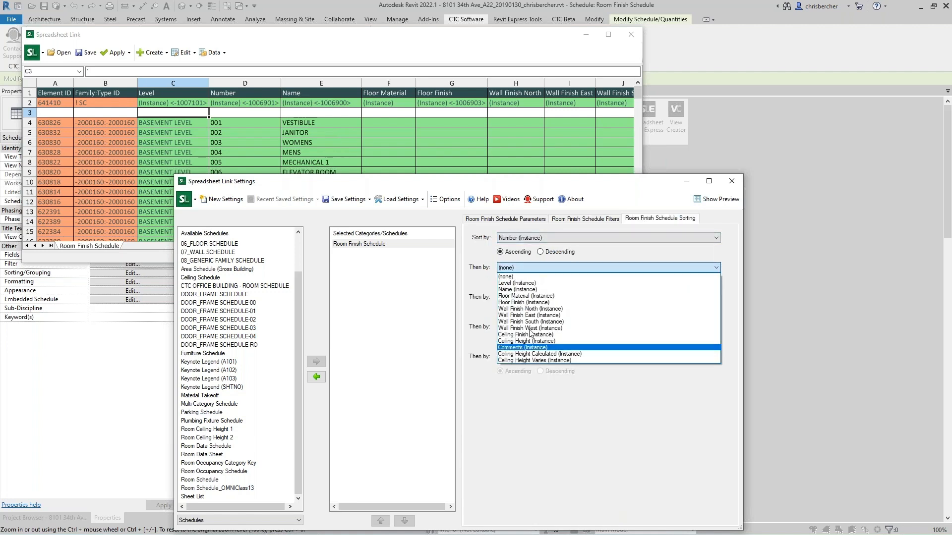
left_click(569, 429)
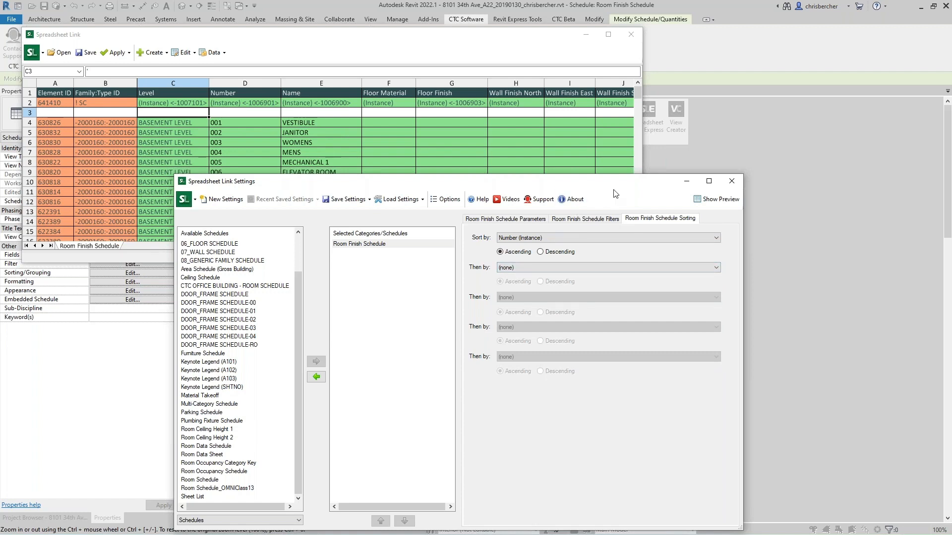
- Move the settings window aside with the schedule's parameter lists shown, and enlarge the spreadsheet window to reveal more columns
left_click_drag(634, 187, 744, 120)
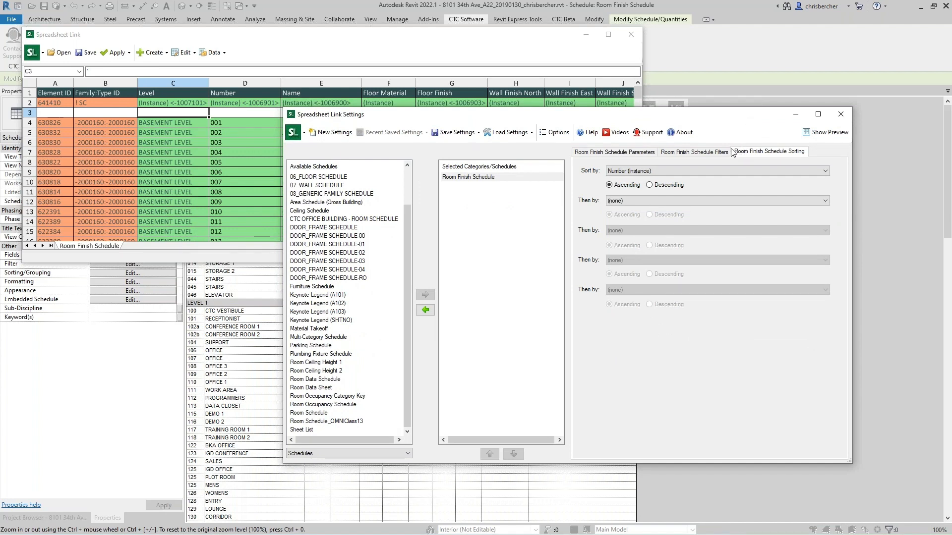
mouse_move(660, 118)
left_mouse_down()
mouse_move(679, 137)
mouse_move(667, 125)
left_mouse_up()
left_click(623, 157)
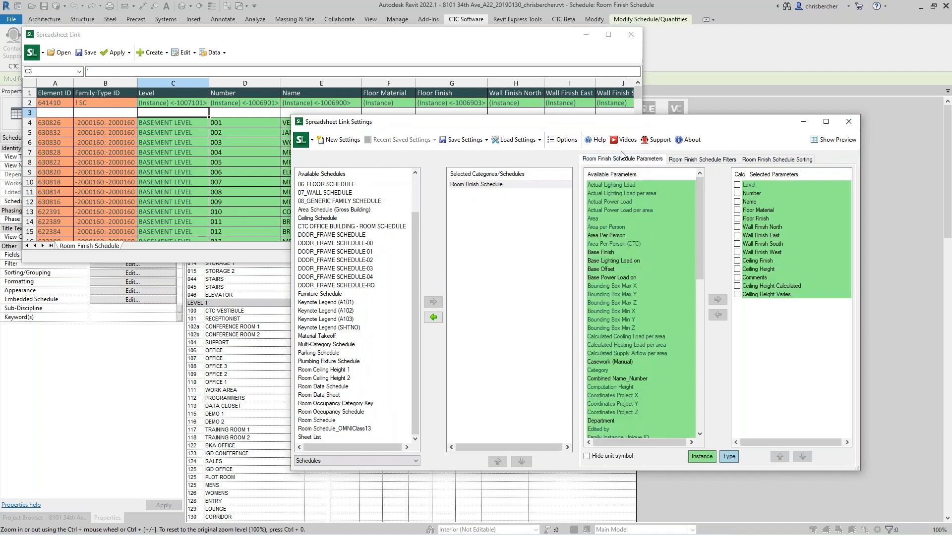
left_click(531, 41)
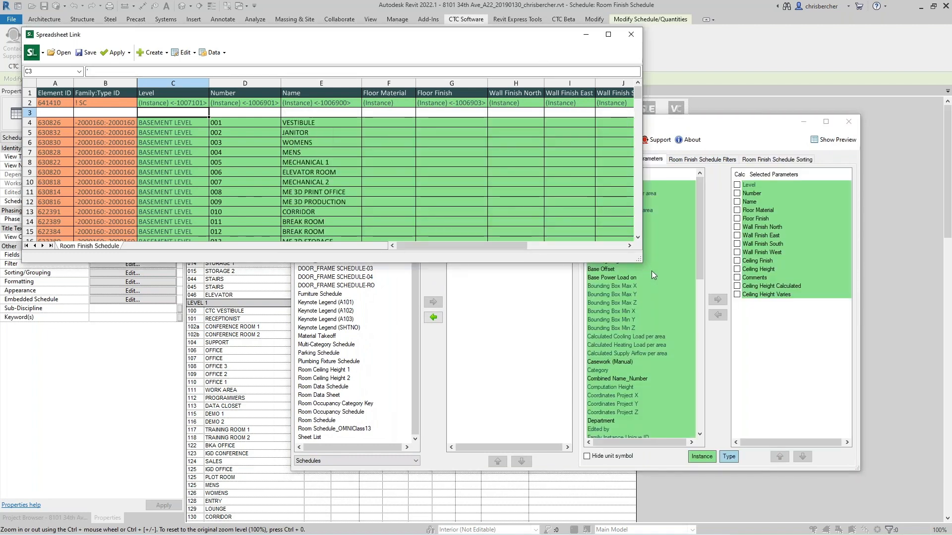
left_click_drag(639, 262, 847, 287)
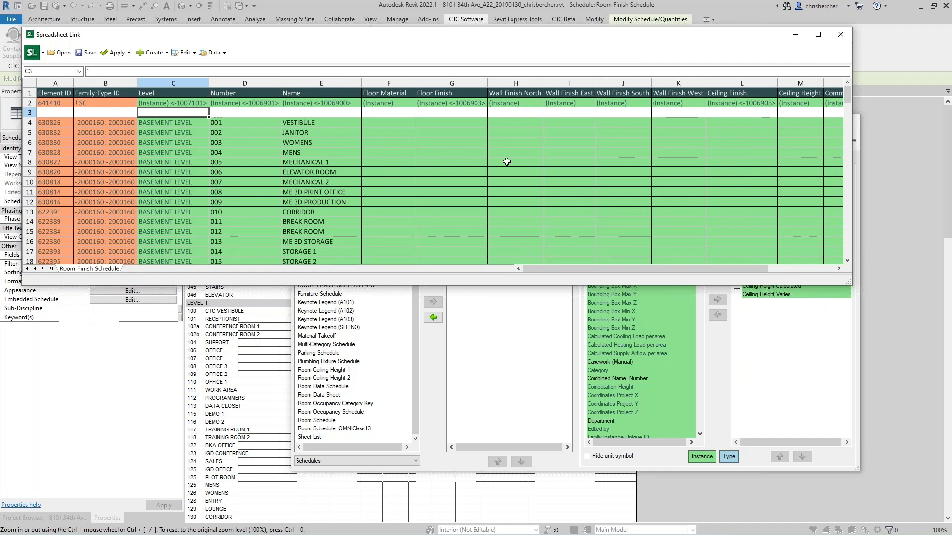
- Enter PT-1 as the Wall Finish North of room 106 OFFICE
left_click(454, 165)
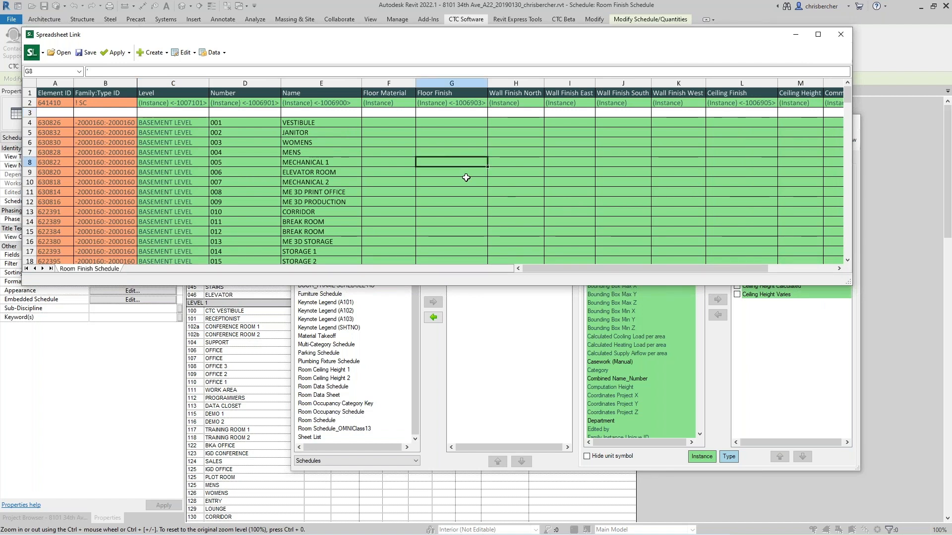
scroll(462, 174, "down", 5)
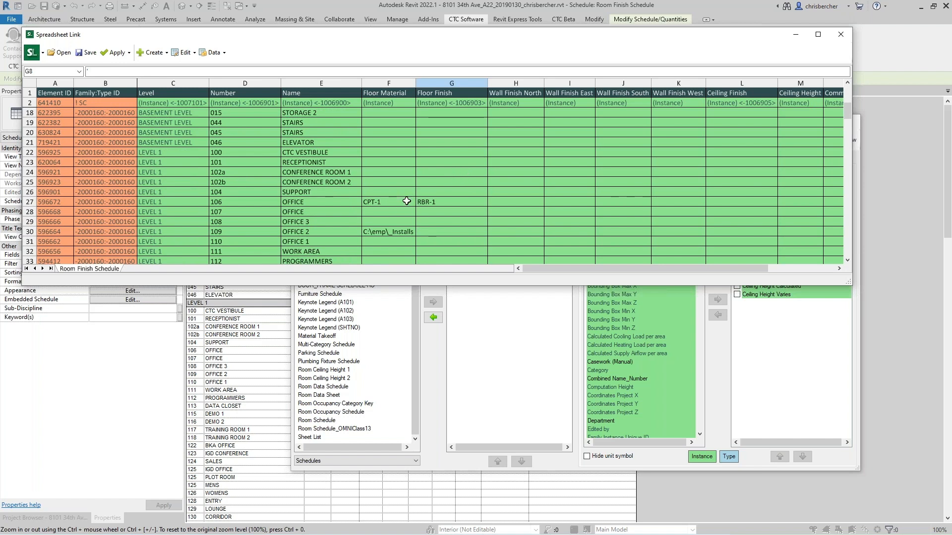
left_click(518, 201)
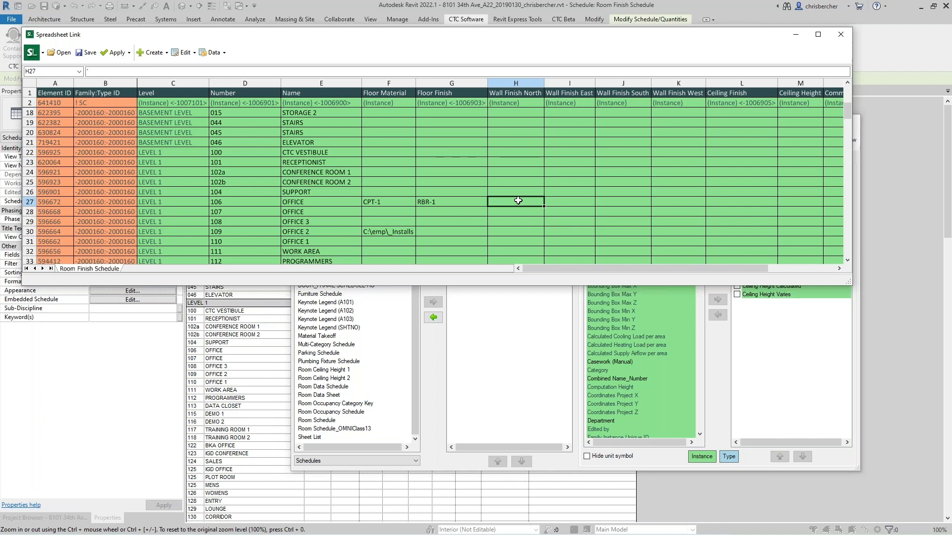
type("pt")
key("BackSpace")
type("PT-1")
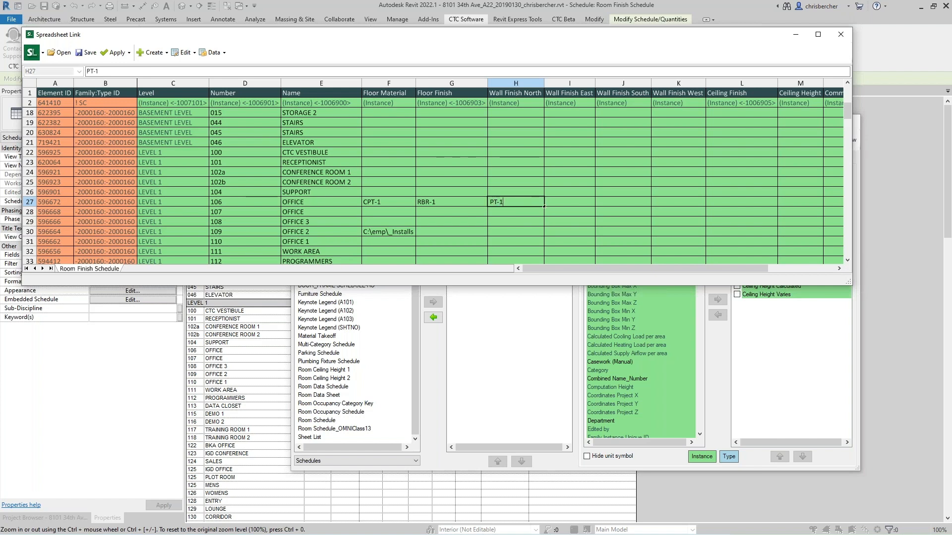
left_click(554, 202)
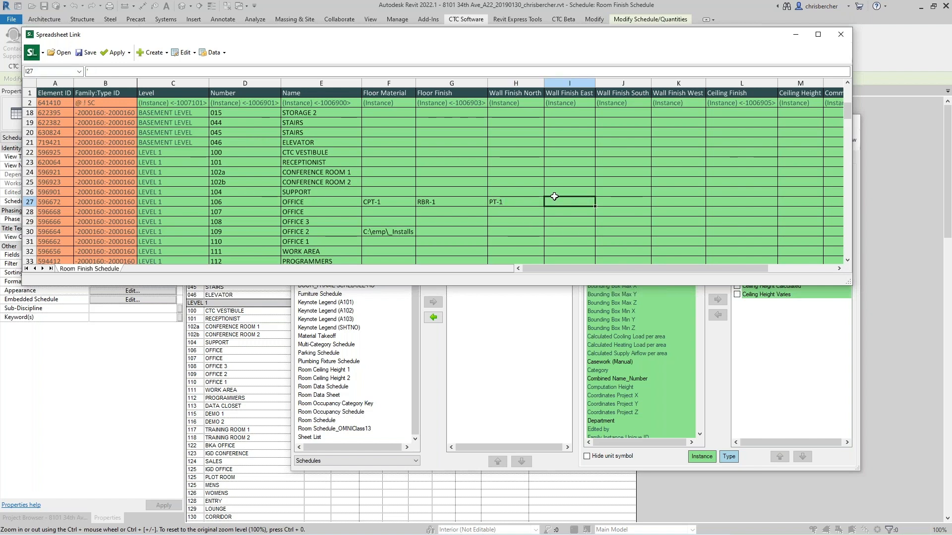
- Copy room 106's PT-1 wall finish across to its Wall Finish East and Wall Finish South cells
left_click(513, 205)
key("ctrl+c")
left_click(569, 197)
key("ctrl+v")
- Undo the incrementing fill and repeat PT-1 down the north, east and south wall finishes through room 112 PROGRAMMERS
left_click_drag(541, 202, 651, 215)
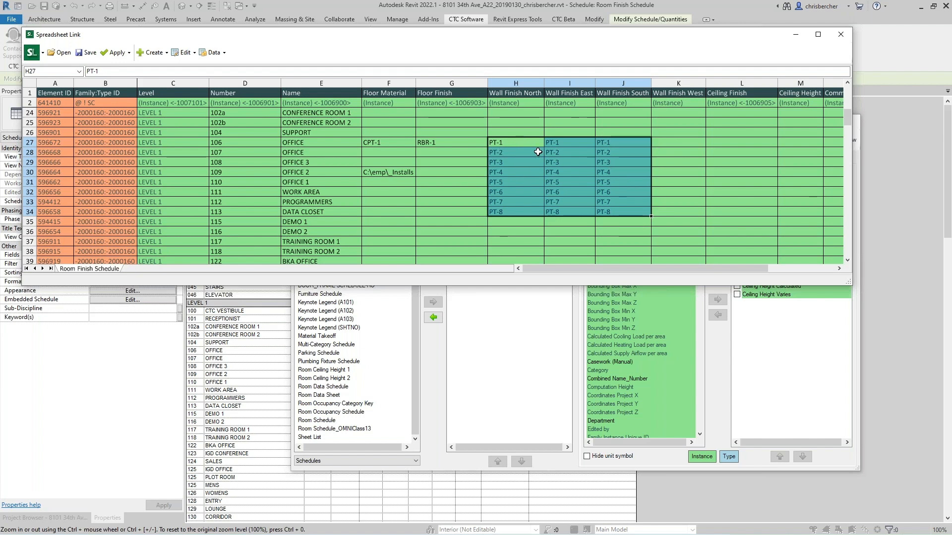
key("ctrl+z")
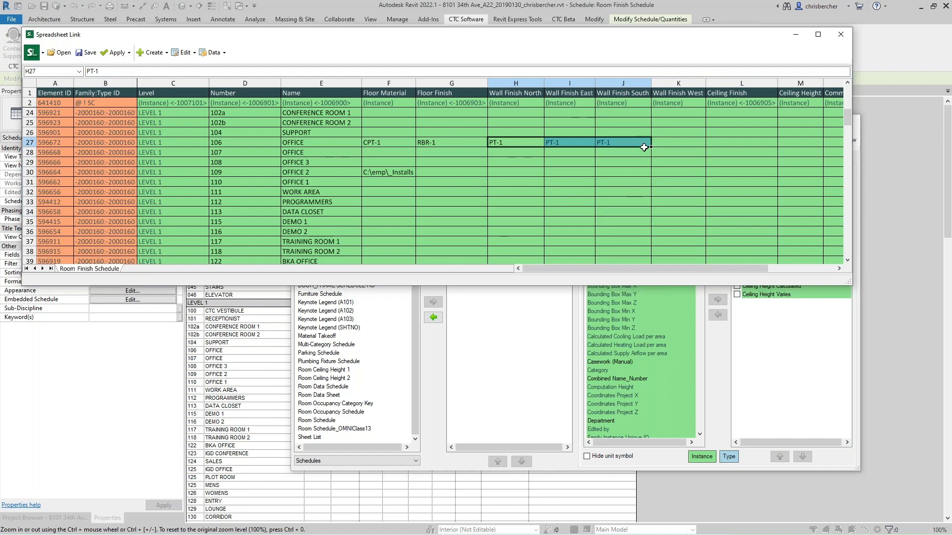
left_click_drag(651, 146, 651, 205)
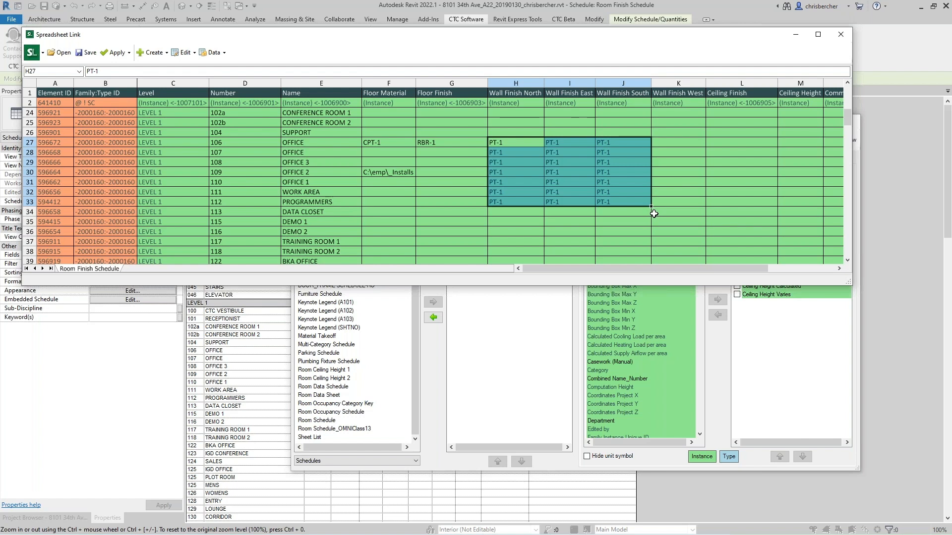
left_click(669, 142)
scroll(663, 143, "up", 2)
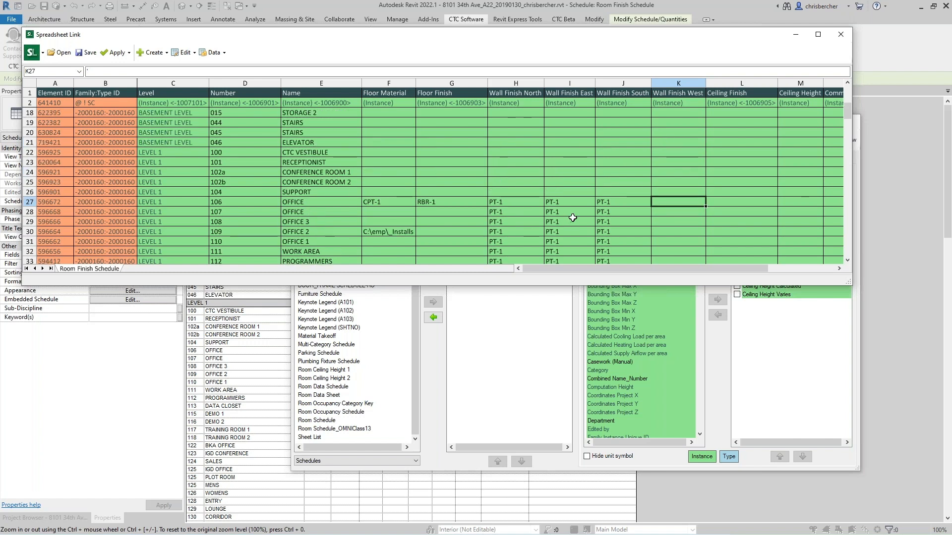
scroll(573, 218, "down", 2)
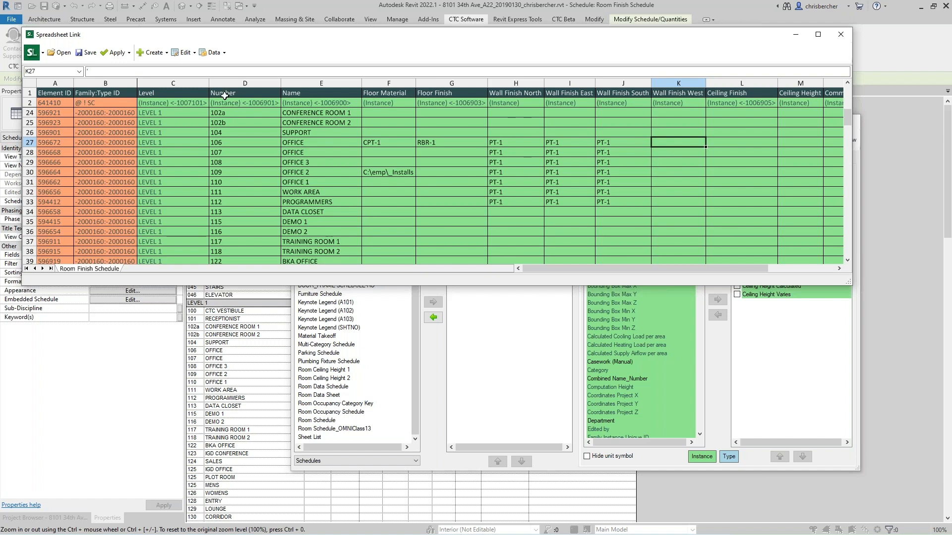
- Save the spreadsheet as an Excel workbook named FINISH SCHEDULE in the Room Finishes_MAT ID folder under Spreadsheet Link
left_click(89, 52)
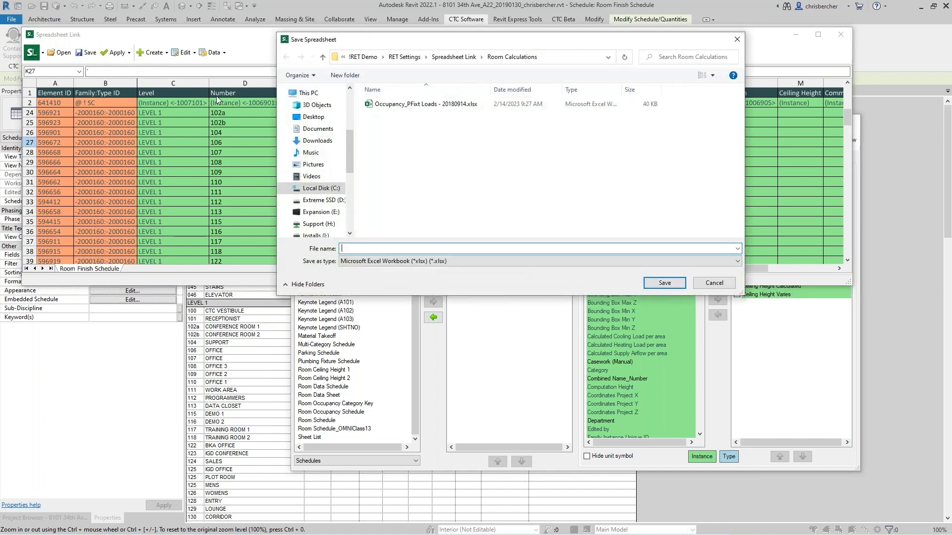
left_click(454, 56)
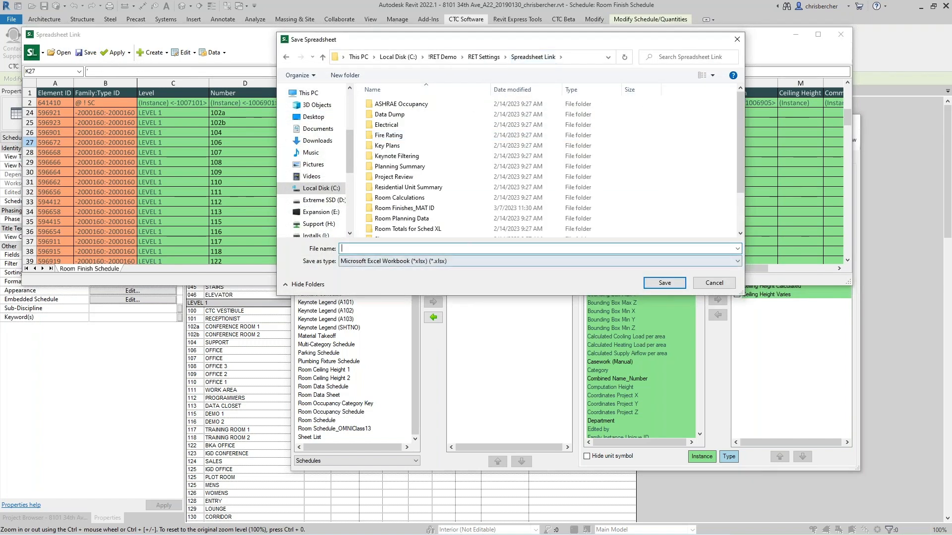
left_click(432, 211)
double_click(431, 211)
left_click(435, 247)
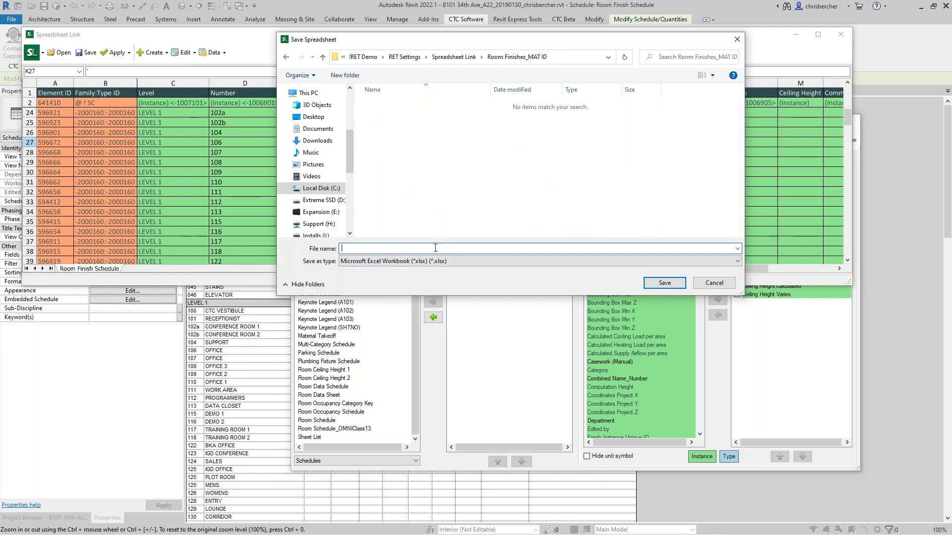
type("fIN")
key("BackSpace")
key("BackSpace")
key("BackSpace")
key("BackSpace")
type("FINISH SCHEDULE")
key("Return")
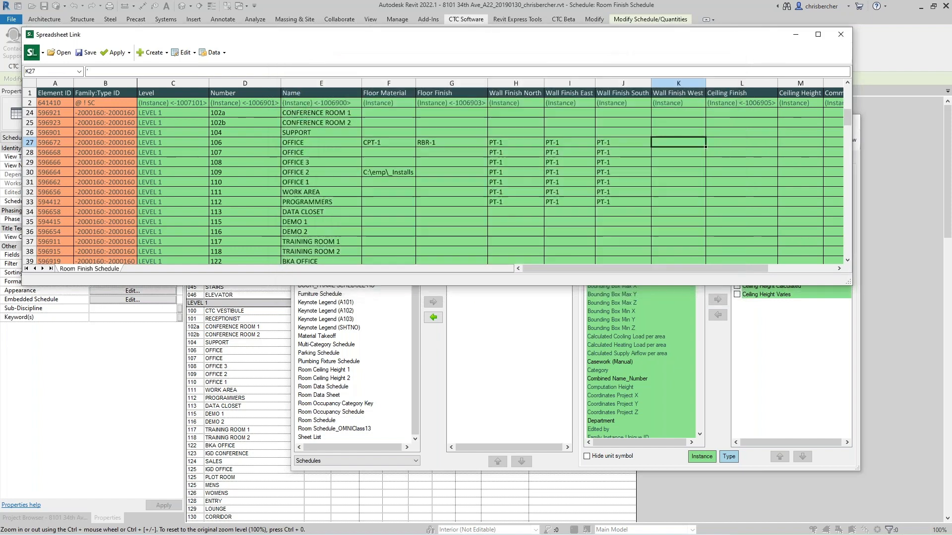
- Open the saved FINISH SCHEDULE workbook in Excel and maximize its window
left_click(500, 292)
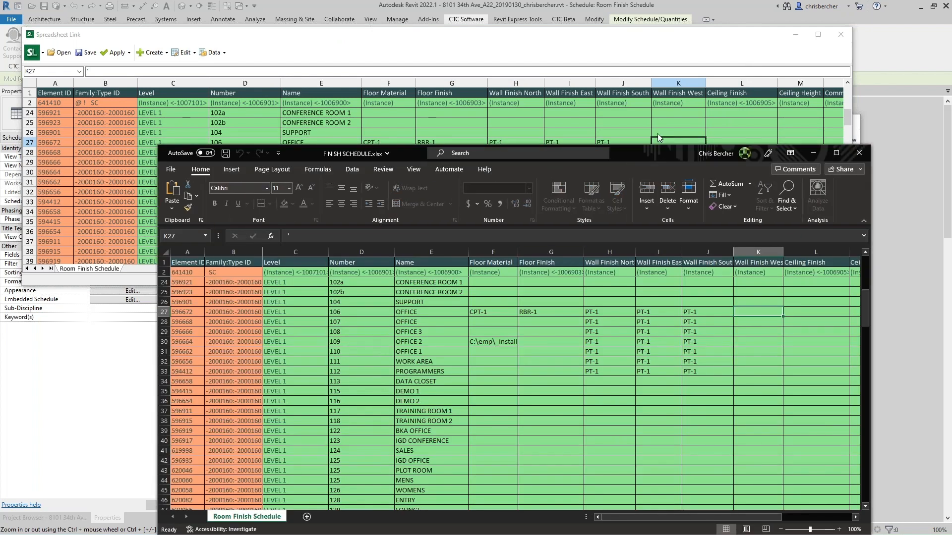
left_click_drag(657, 155, 651, 103)
double_click(650, 103)
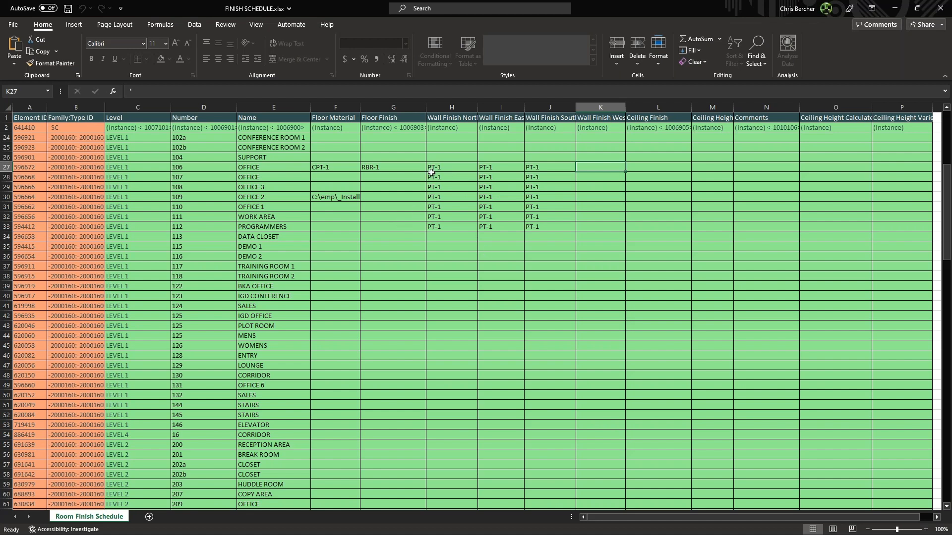
- Copy the PT-1 wall finish block H27:J33 to the rows starting at H52, room 145 STAIRS
left_click_drag(431, 172, 540, 226)
key("ctrl+c")
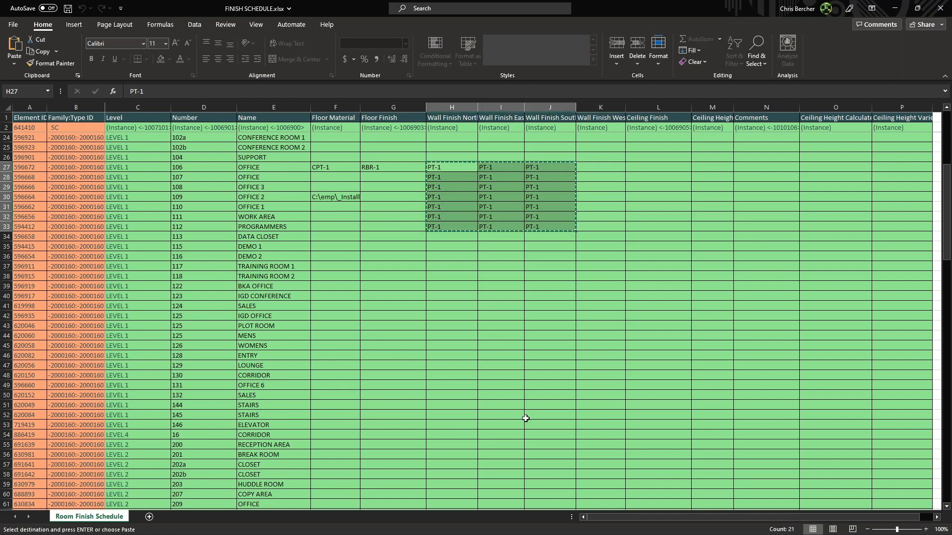
left_click(445, 415)
key("ctrl+v")
left_click_drag(526, 366, 506, 389)
key("Escape")
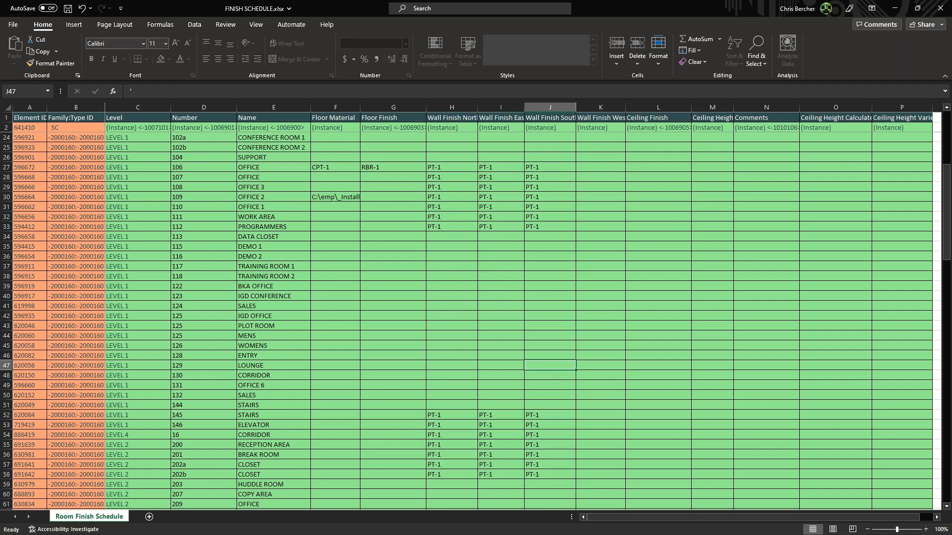
- Set the Ceiling Height of room 106 to 10'-0" and fill it down to row 43, PLOT ROOM
left_click(717, 168)
type("10")
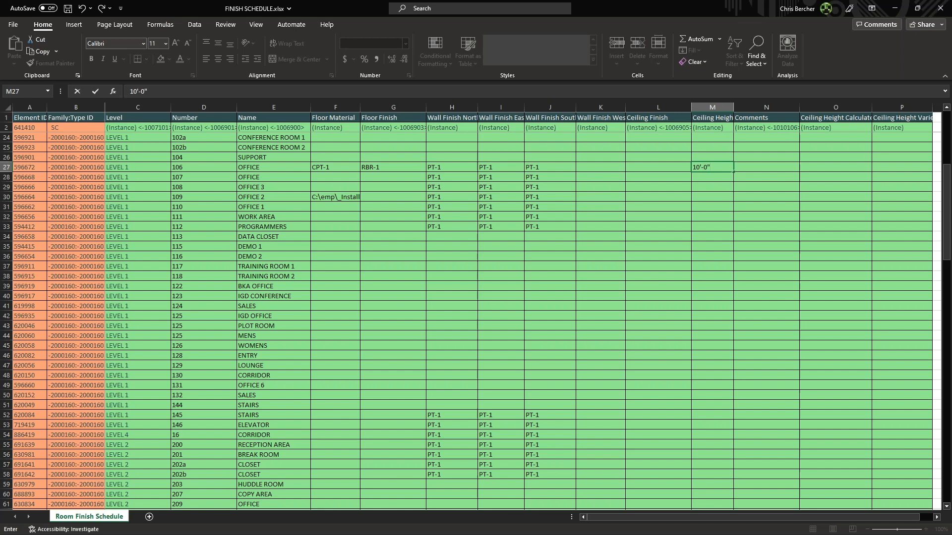
type("'-0\"")
key("Return")
key("Up")
left_click_drag(734, 170, 734, 329)
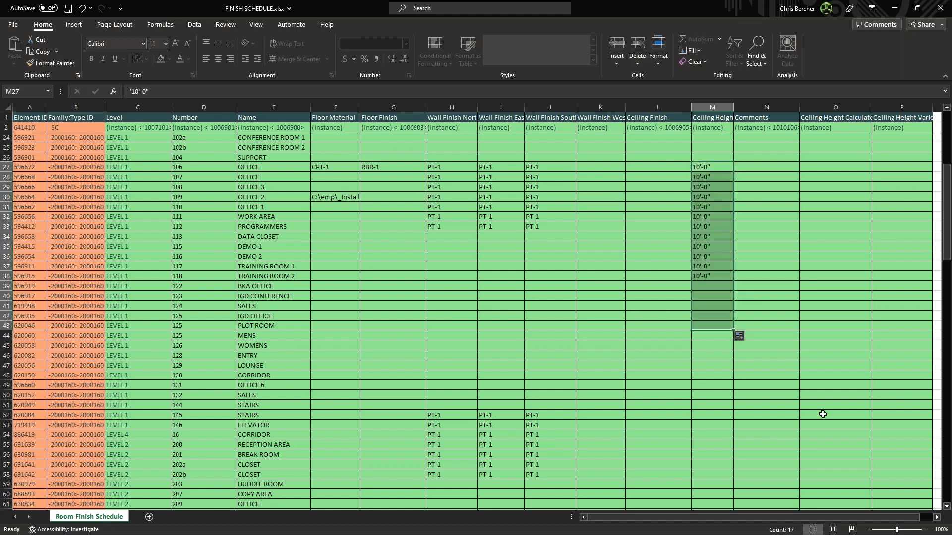
left_click(761, 256)
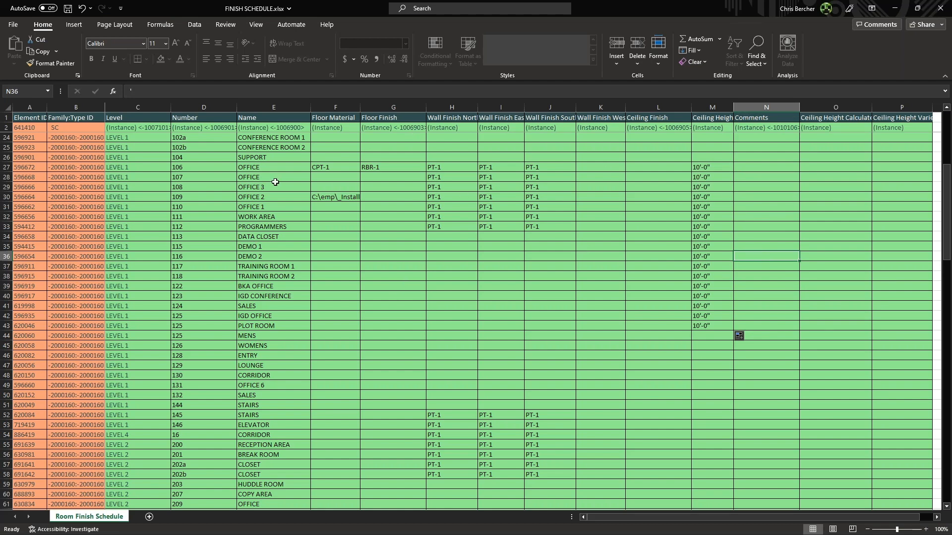
- Clear the stray file path from the Floor Material cell of room 109 OFFICE 2
left_click(330, 193)
key("Delete")
left_click(333, 226)
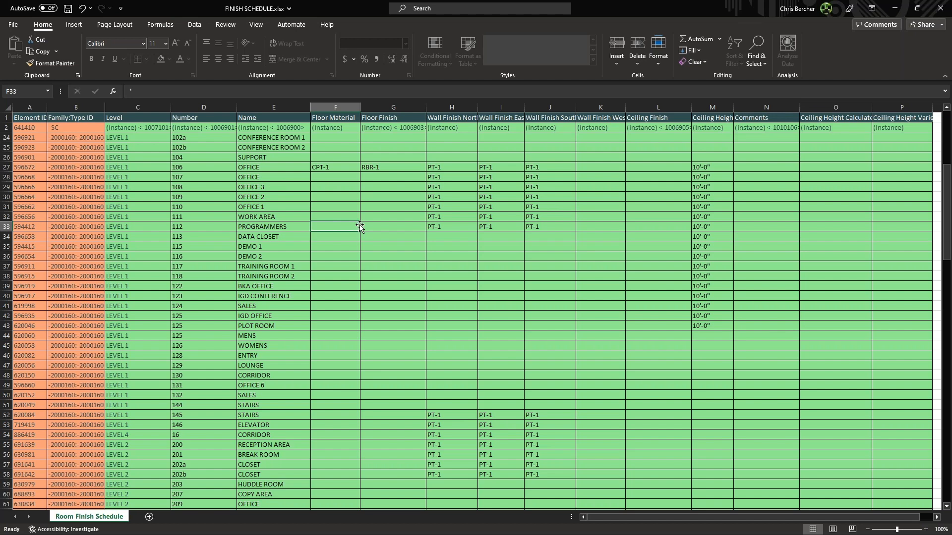
- Save the edited FINISH SCHEDULE workbook, look over its rows, and close Excel to return to Spreadsheet Link
scroll(360, 227, "up", 2)
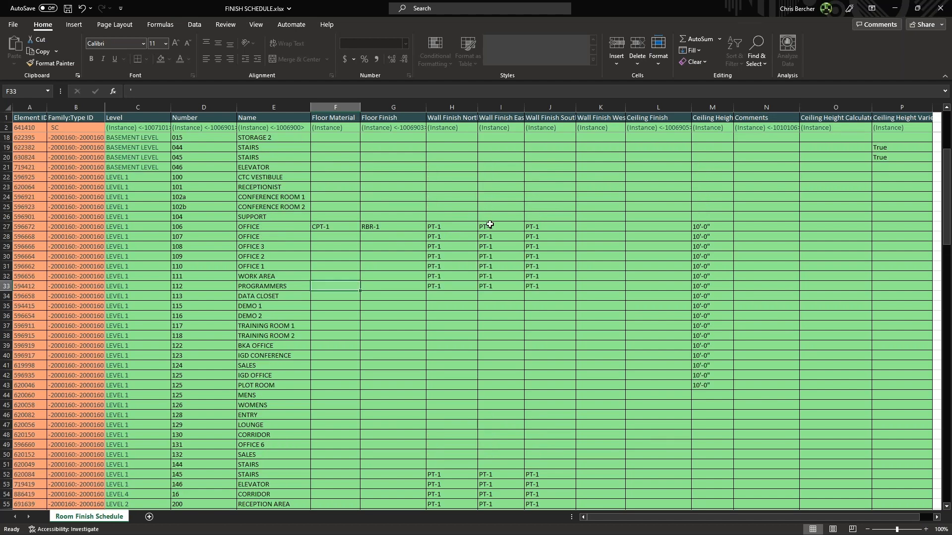
scroll(517, 245, "down", 2)
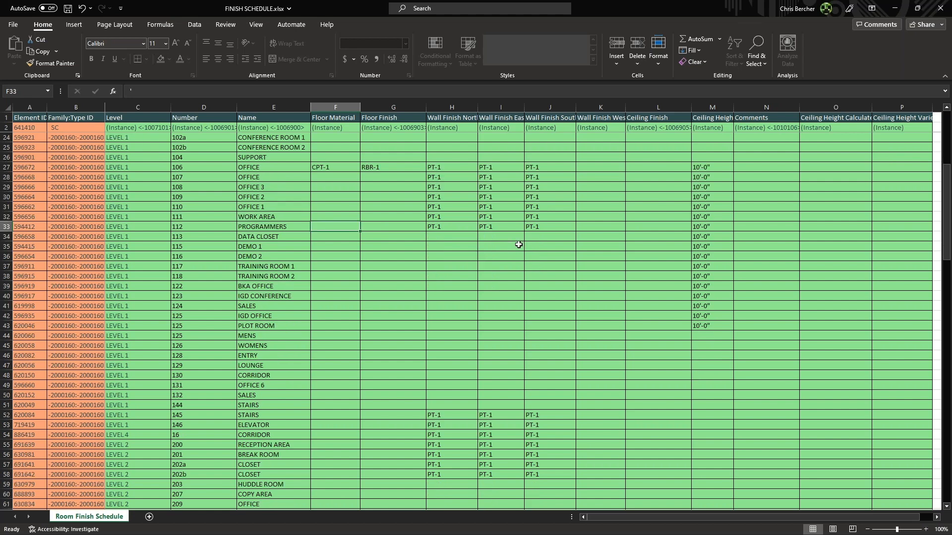
left_click(68, 8)
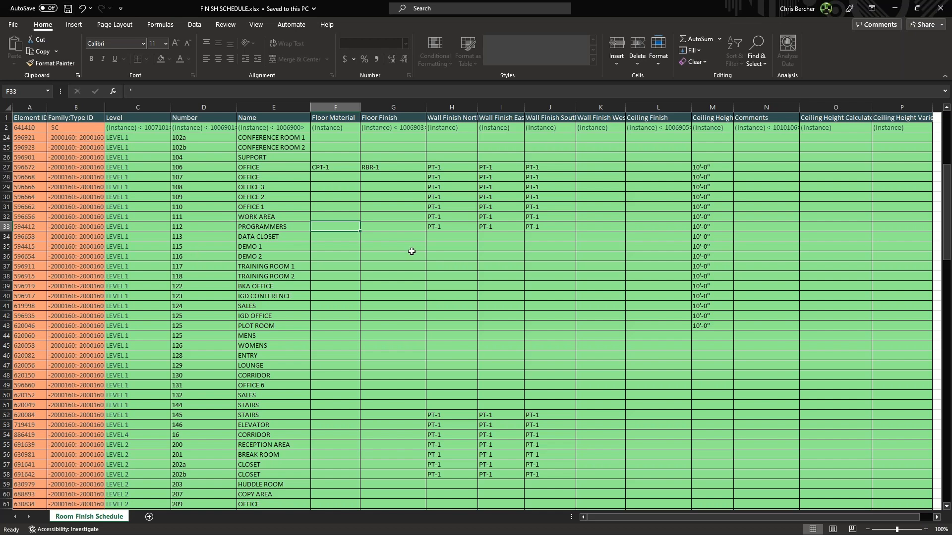
scroll(411, 251, "up", 3)
scroll(524, 259, "down", 14)
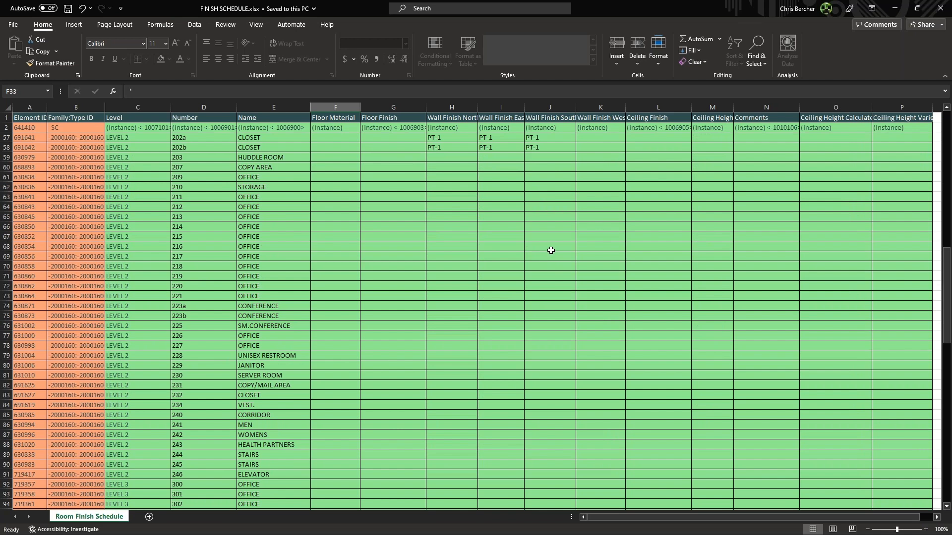
scroll(551, 250, "up", 12)
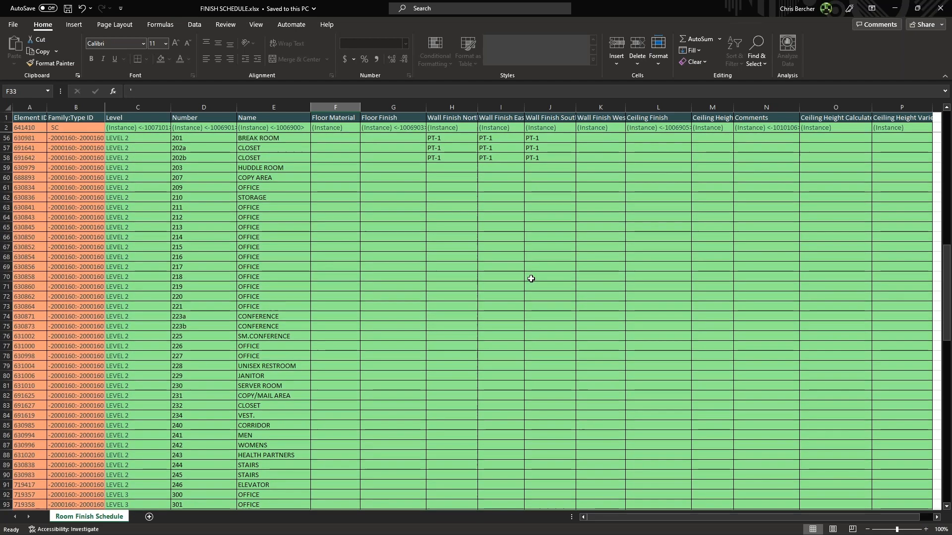
left_click(940, 8)
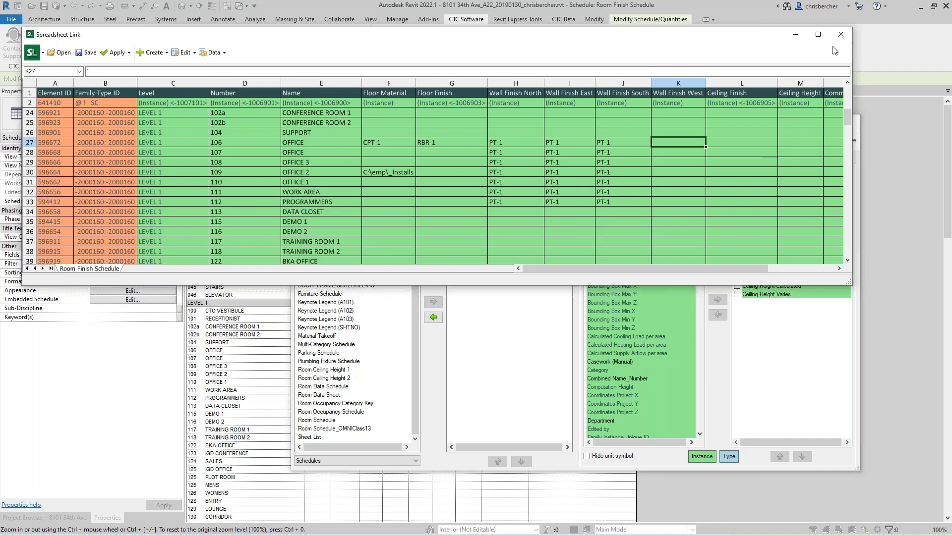
- Load the edited FINISH SCHEDULE.xlsx into Spreadsheet Link, clearing the existing settings, and review its finish and ceiling height rows
left_click(58, 54)
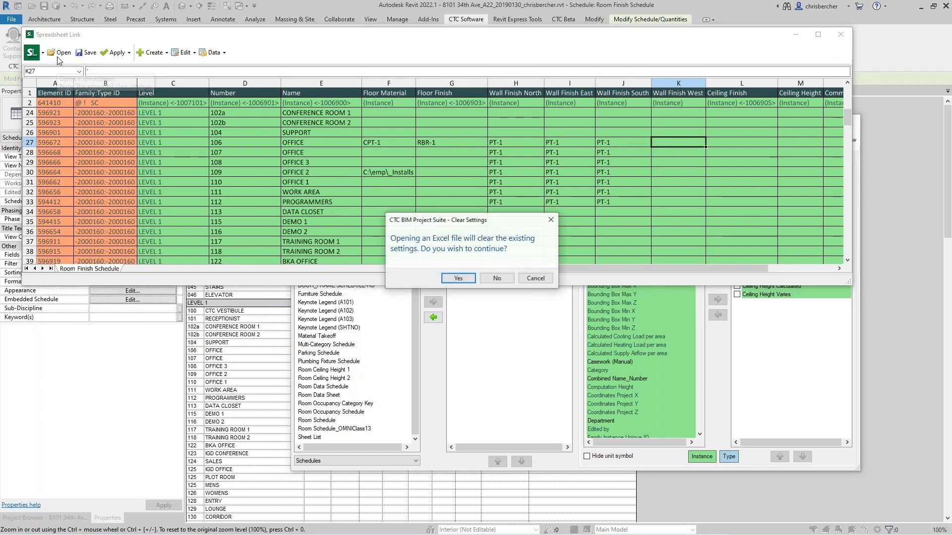
left_click(458, 279)
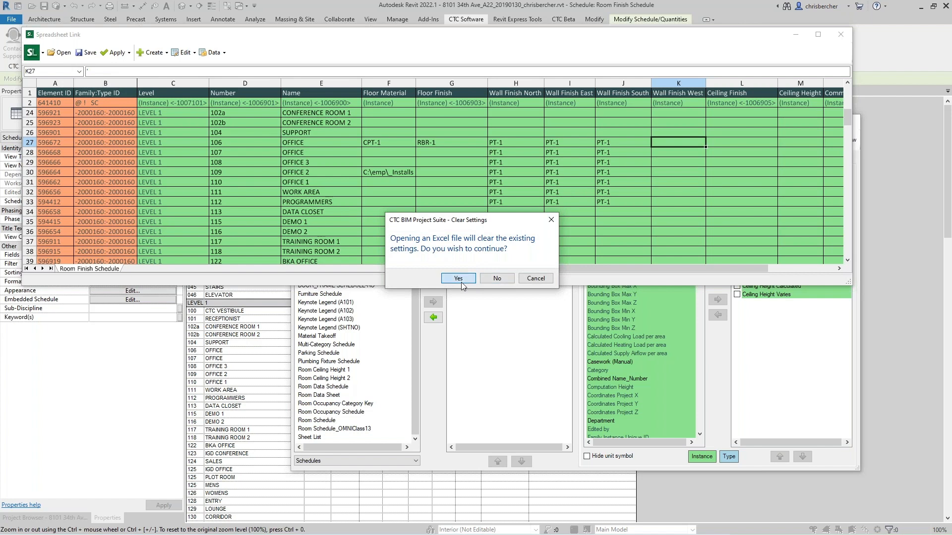
left_click(403, 104)
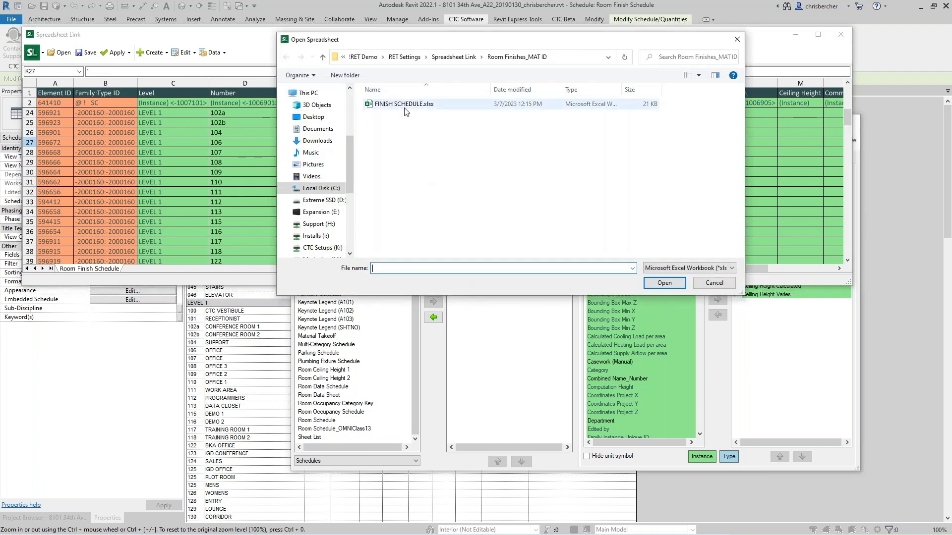
left_click(664, 283)
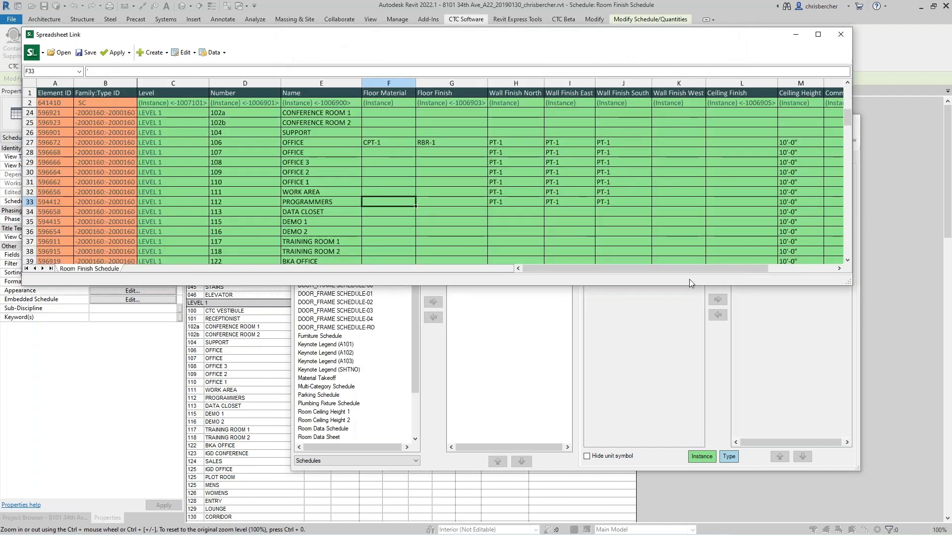
left_click_drag(847, 284, 947, 358)
scroll(829, 262, "down", 6)
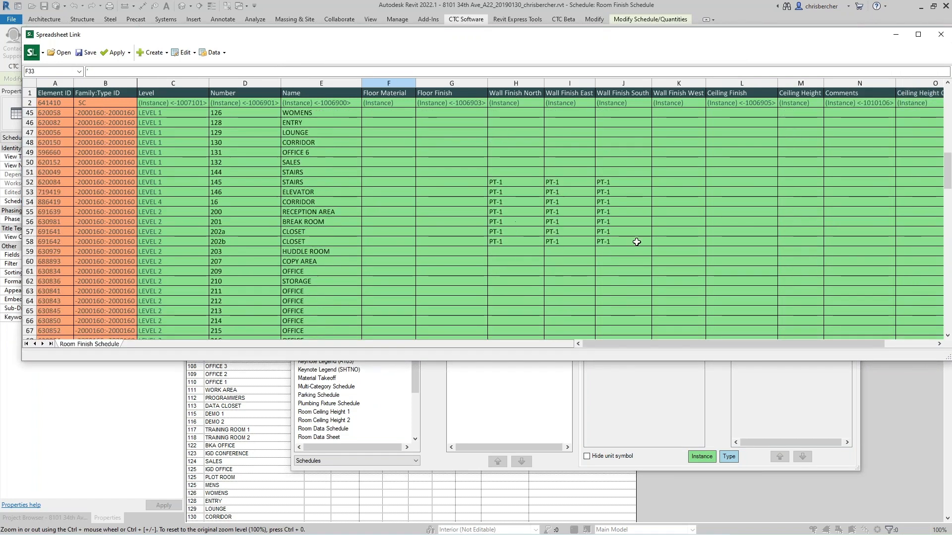
scroll(720, 207, "up", 9)
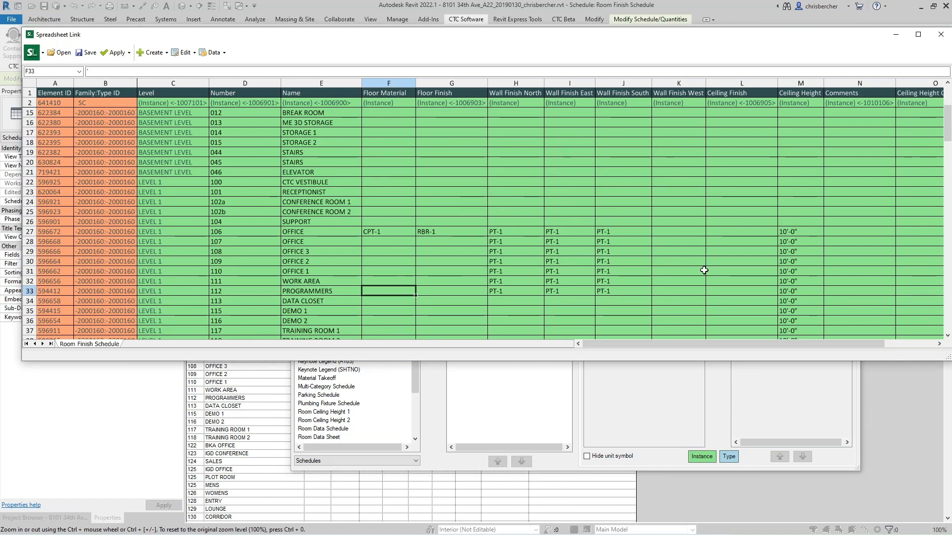
- Apply the active worksheet's values to the Revit project and dismiss the import result
left_click(128, 52)
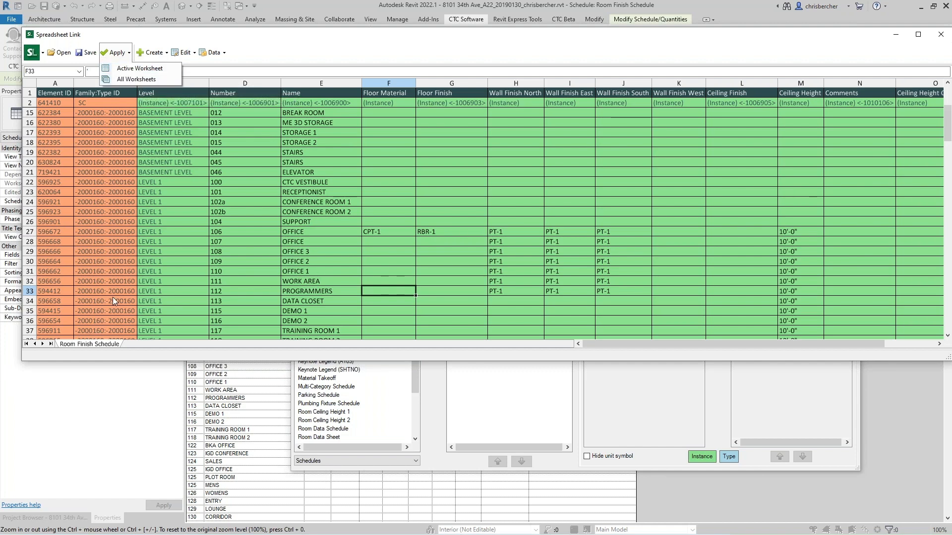
left_click(144, 68)
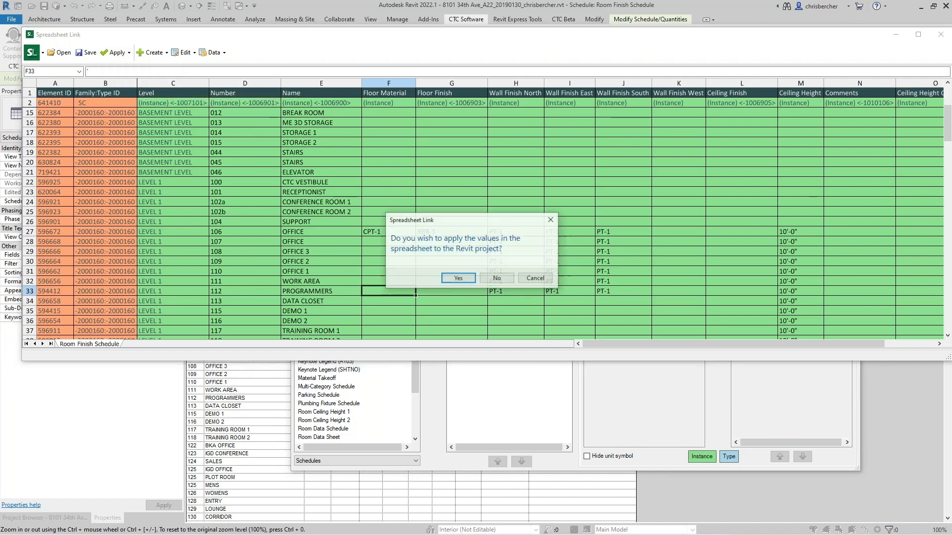
left_click(456, 279)
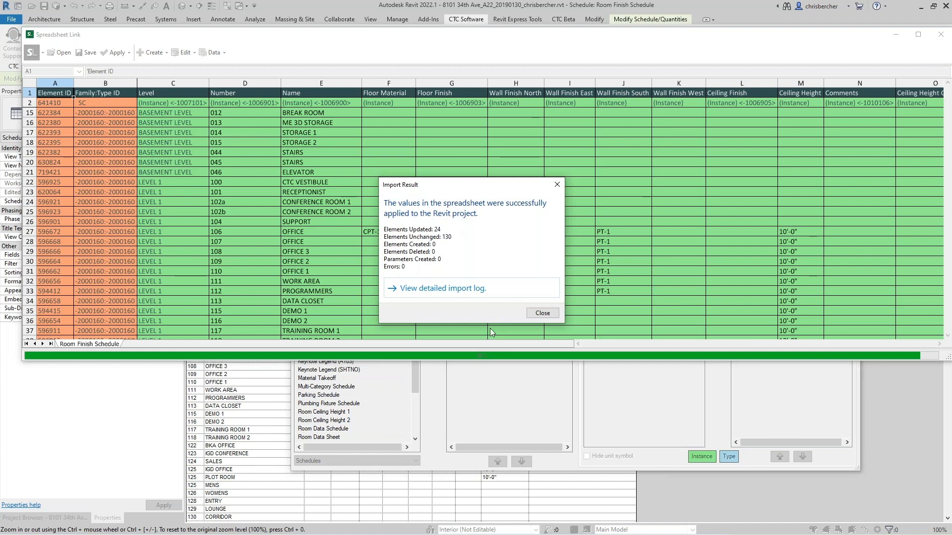
left_click(548, 313)
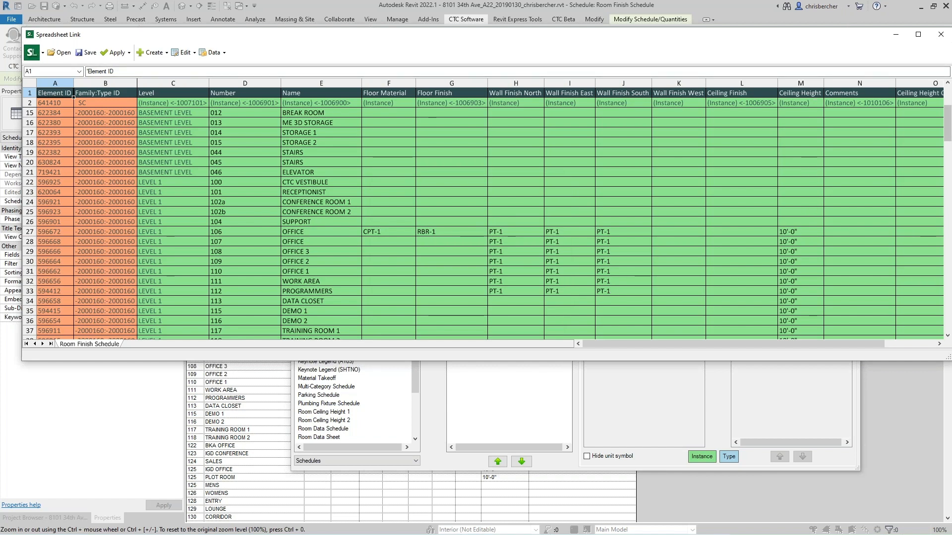
- Close Spreadsheet Link and its settings, and review the updated finishes and ceiling heights in the Room Finish Schedule
left_click_drag(940, 360, 941, 352)
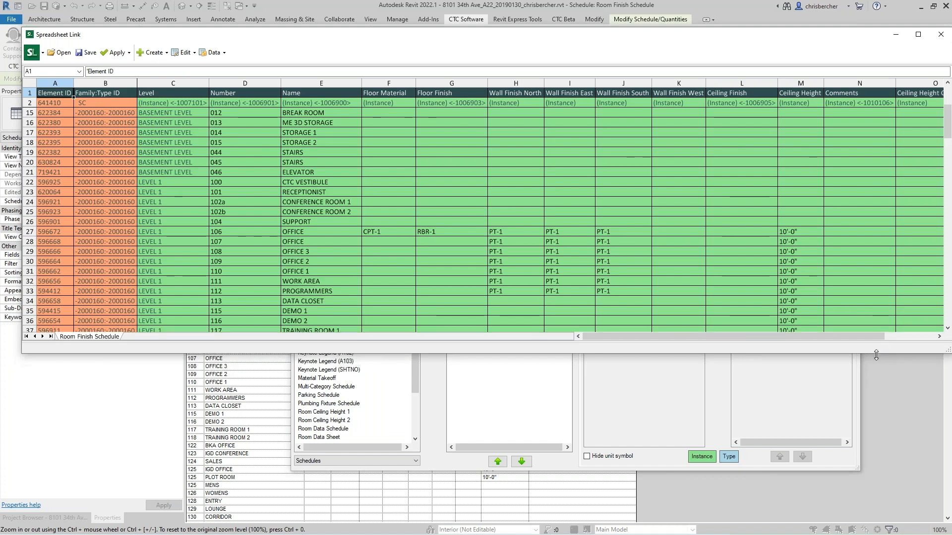
left_click(941, 38)
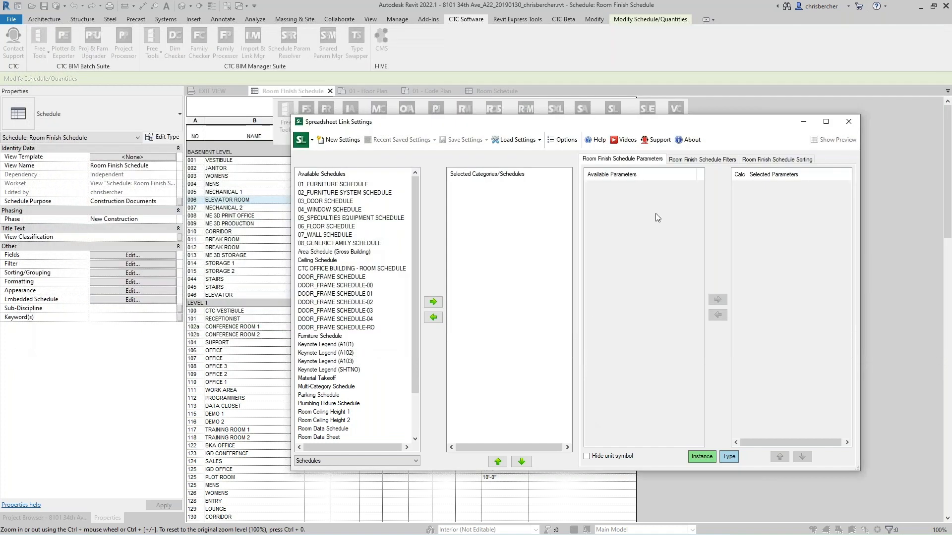
left_click(848, 122)
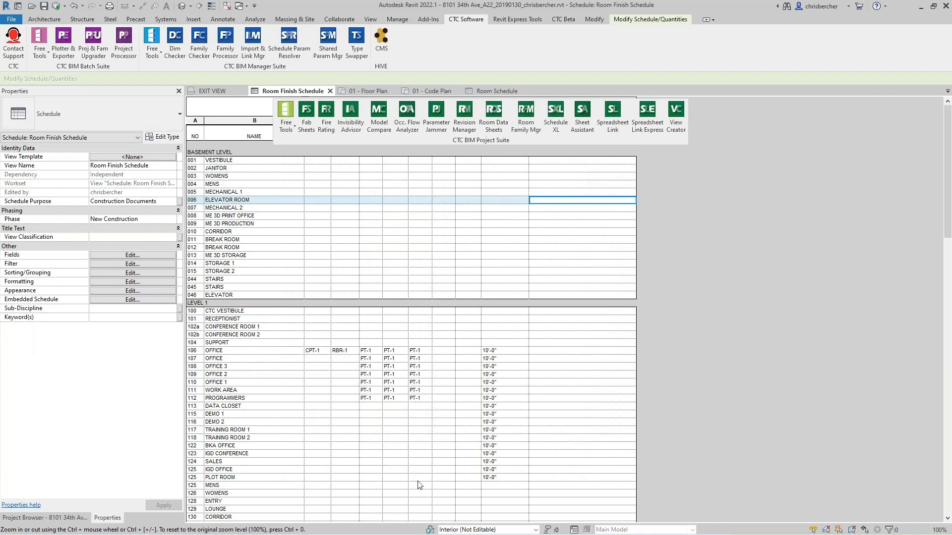
scroll(404, 387, "down", 7)
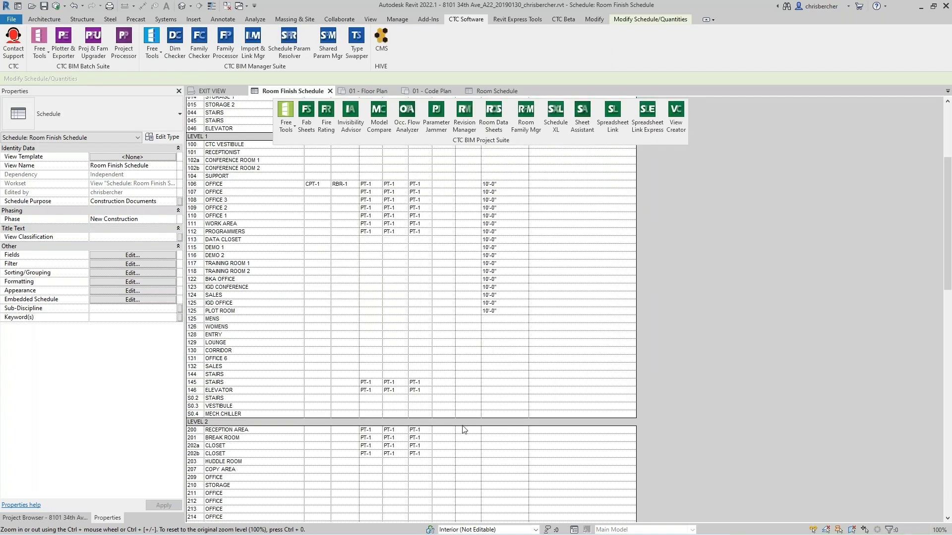
scroll(471, 422, "up", 1)
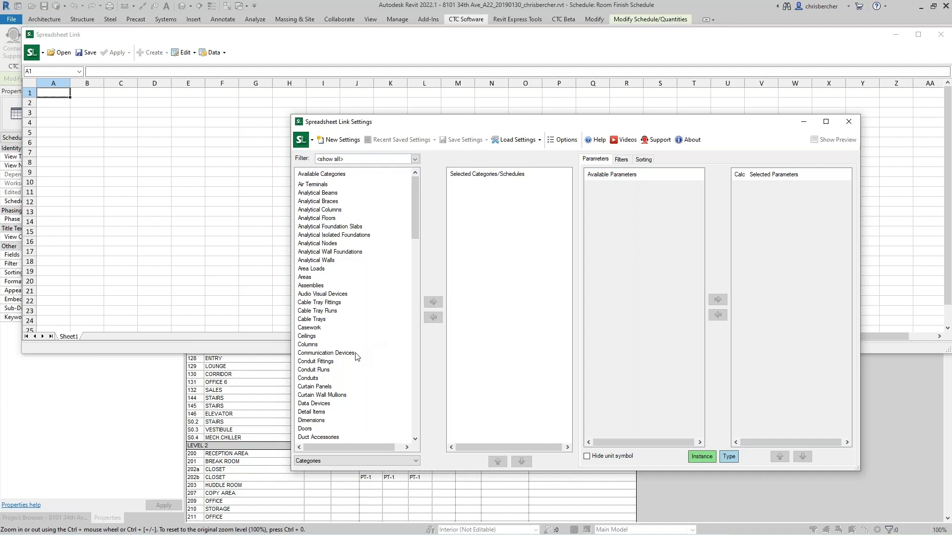
- Browse the available categories in Spreadsheet Link Settings and add Rooms to the selected categories
left_click_drag(417, 213, 426, 290)
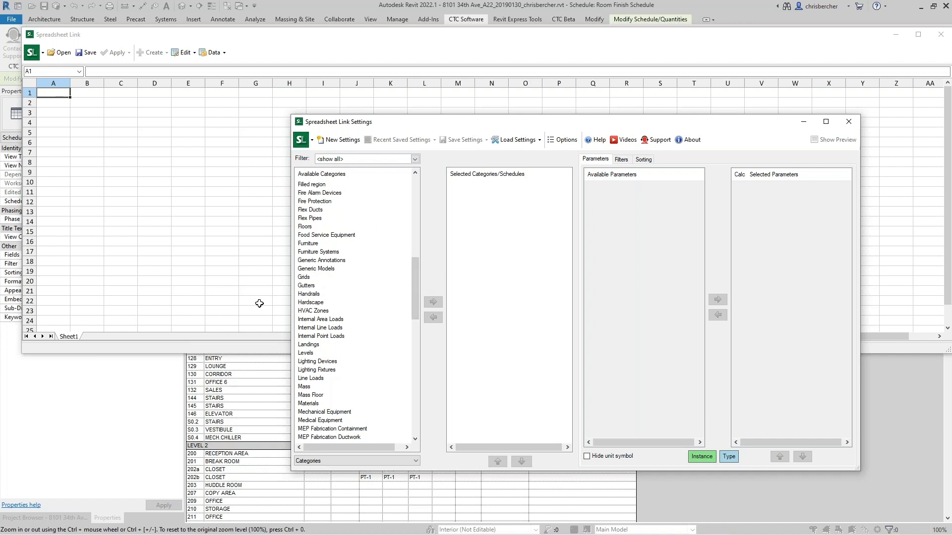
scroll(337, 355, "down", 5)
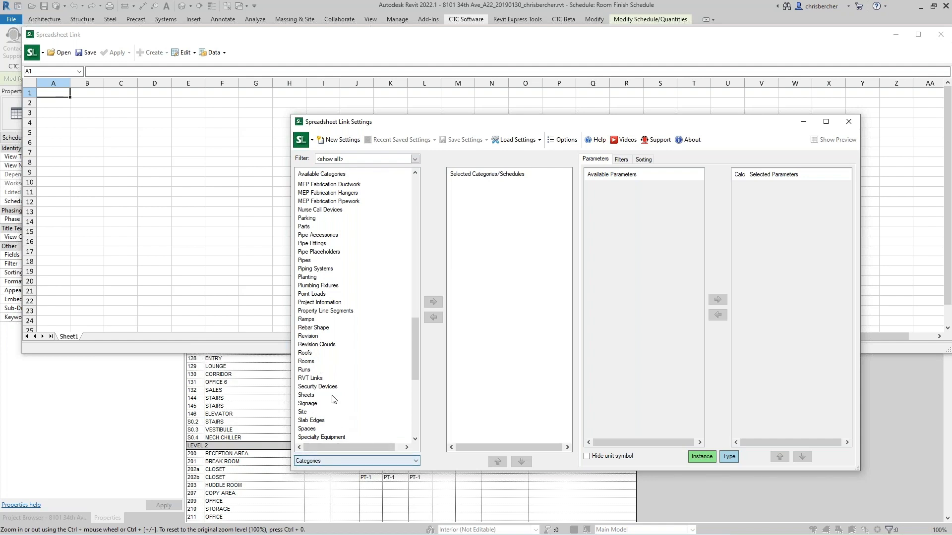
left_click(314, 363)
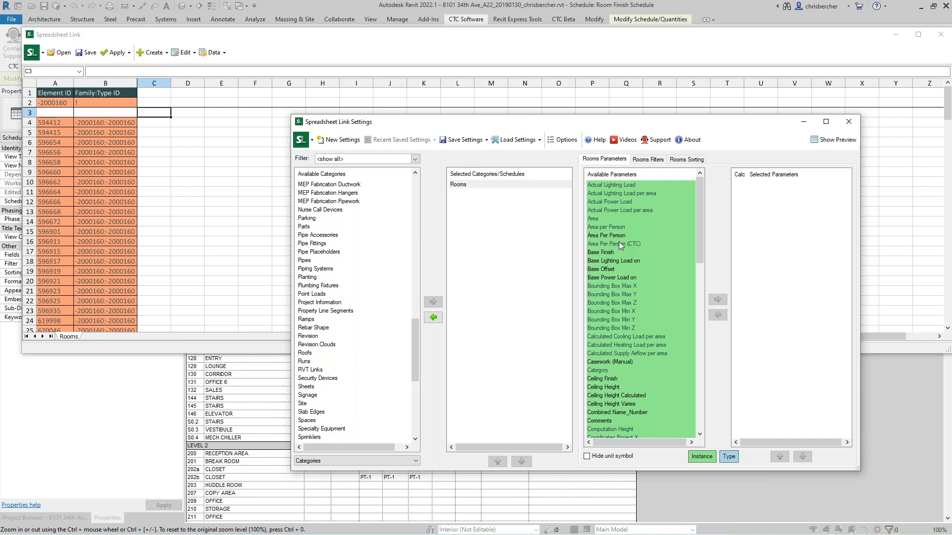
- Look through the available room parameters and add Number and Name to the selected parameters
scroll(635, 386, "down", 10)
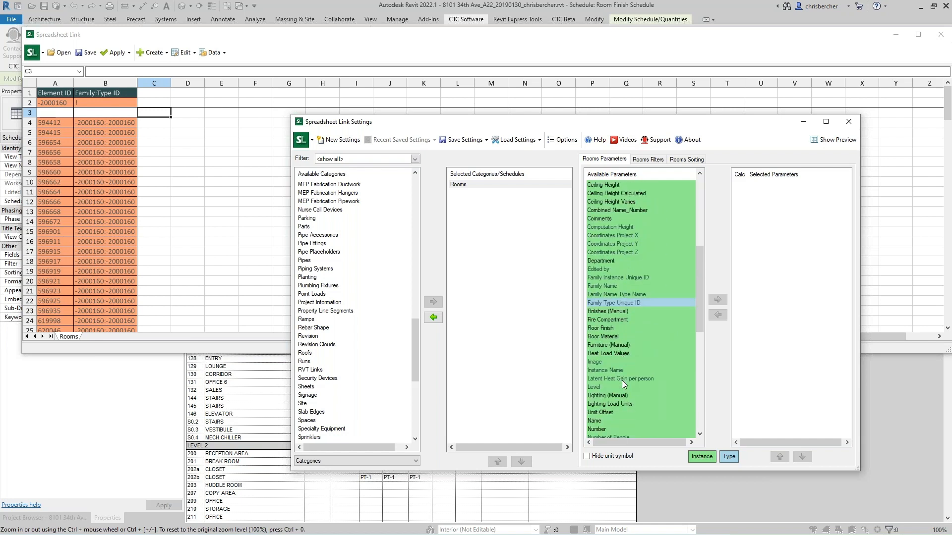
scroll(624, 389, "down", 1)
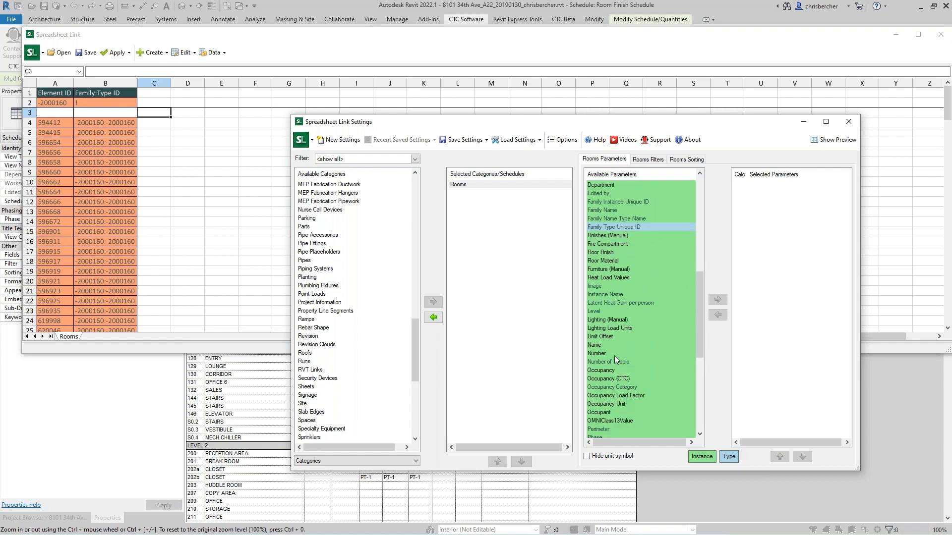
scroll(617, 358, "down", 8)
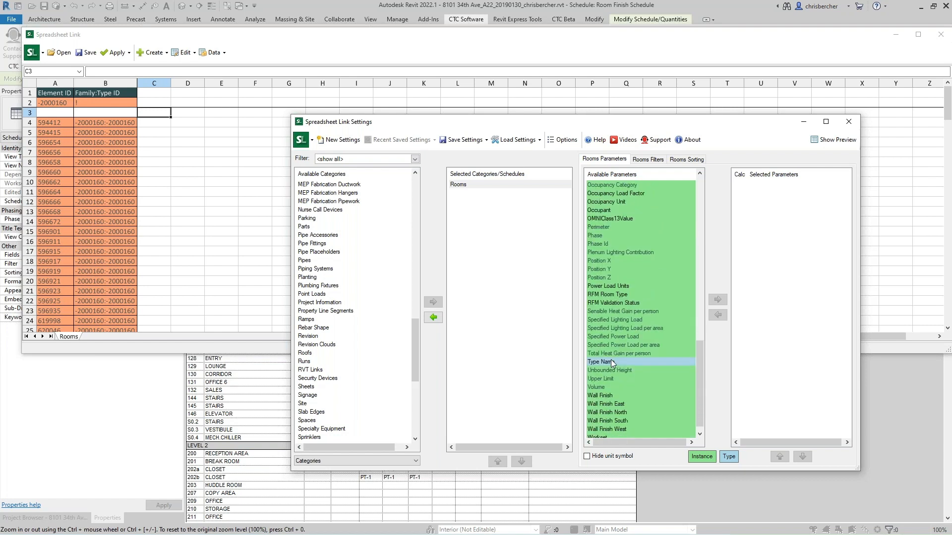
scroll(617, 348, "up", 2)
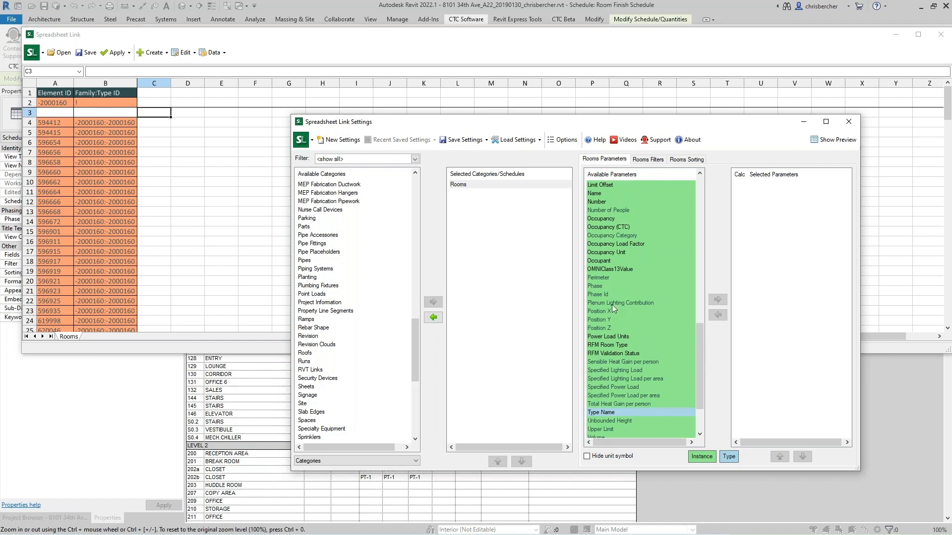
scroll(609, 290, "up", 1)
double_click(598, 227)
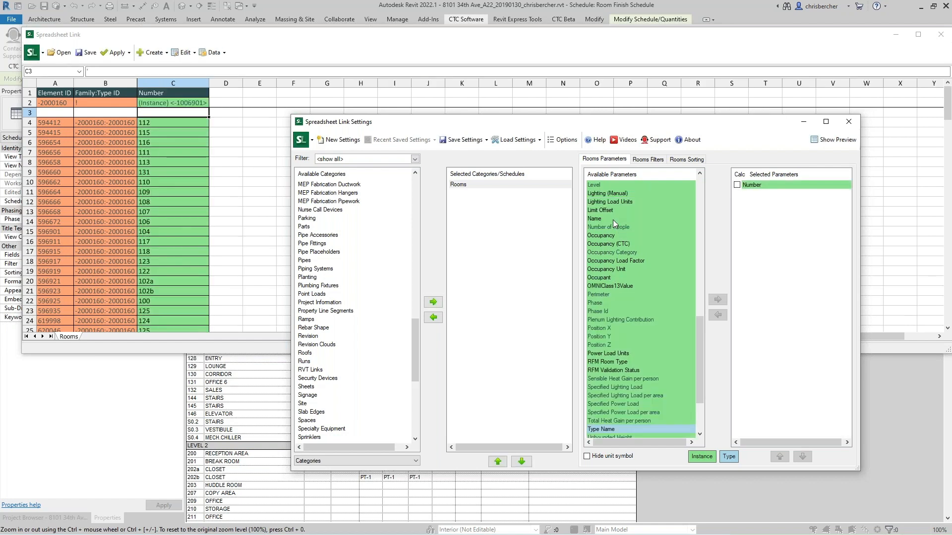
double_click(612, 218)
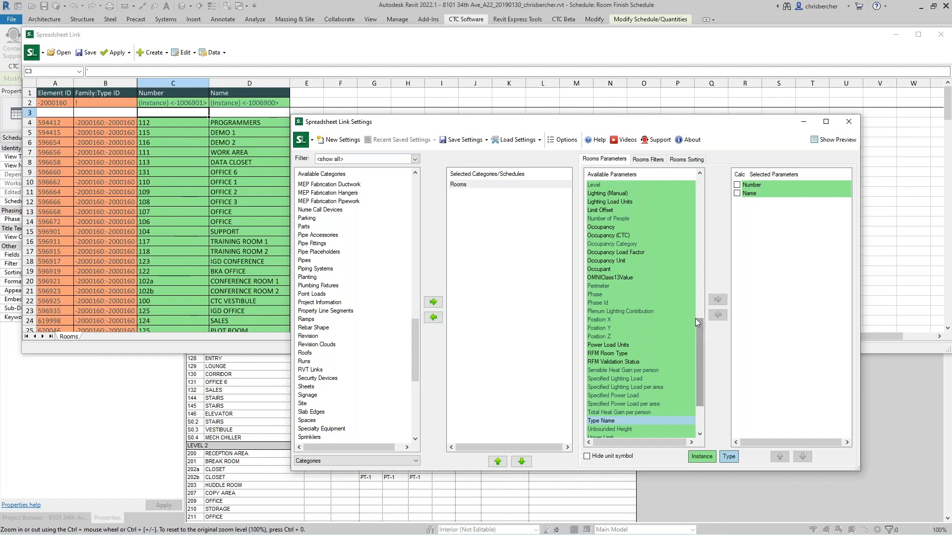
- Sort the Rooms worksheet by Number (Instance)
left_click(687, 159)
left_click(647, 179)
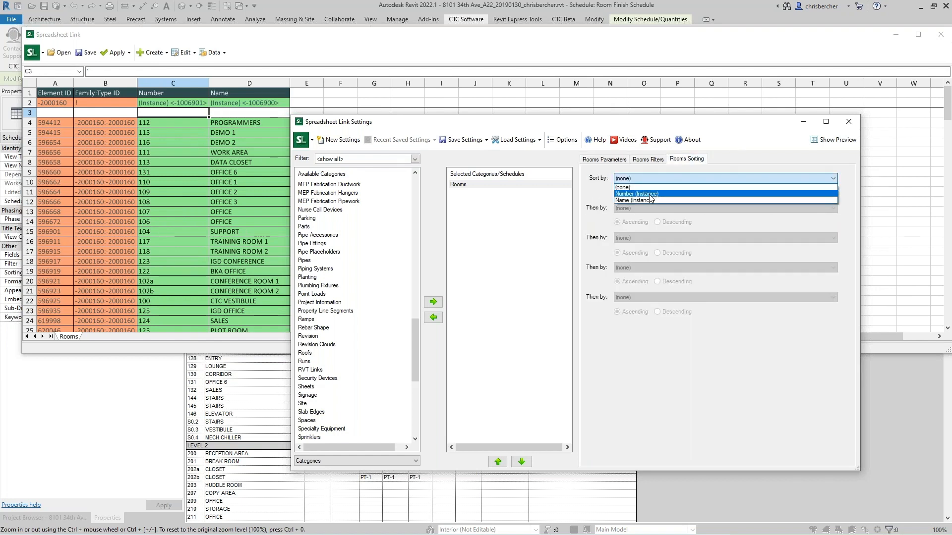
left_click(650, 193)
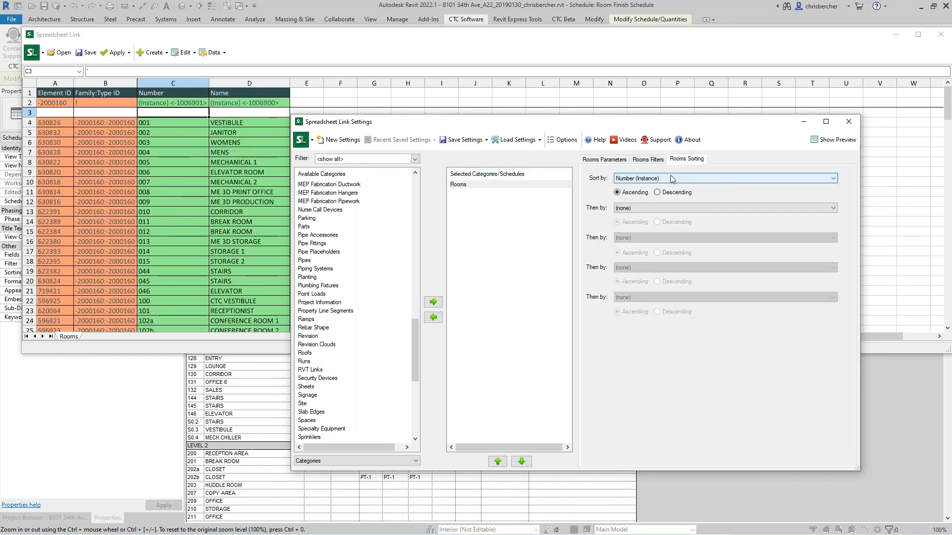
- Add the Area Per Person (CTC) and Occupancy Load Factor parameters to the selected room parameters
left_click(604, 159)
left_click_drag(539, 124, 527, 161)
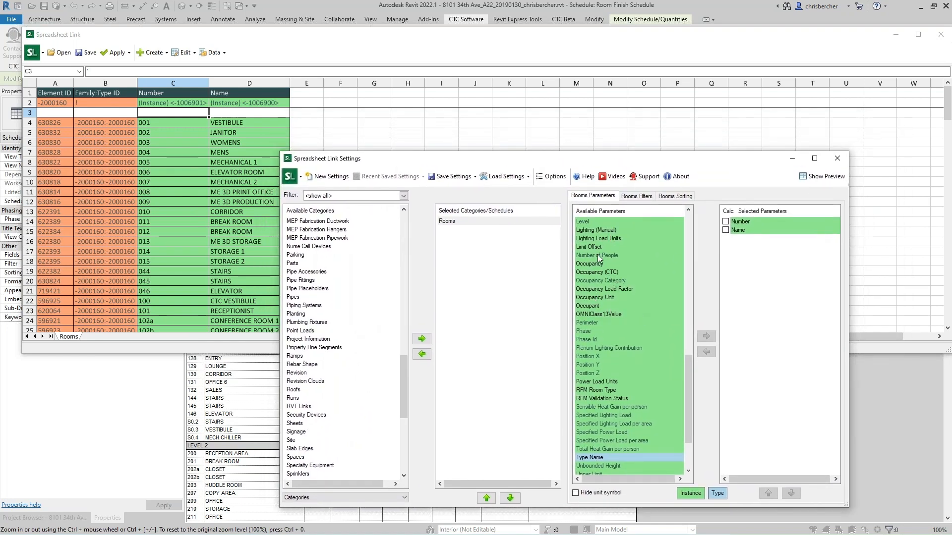
scroll(607, 264, "up", 9)
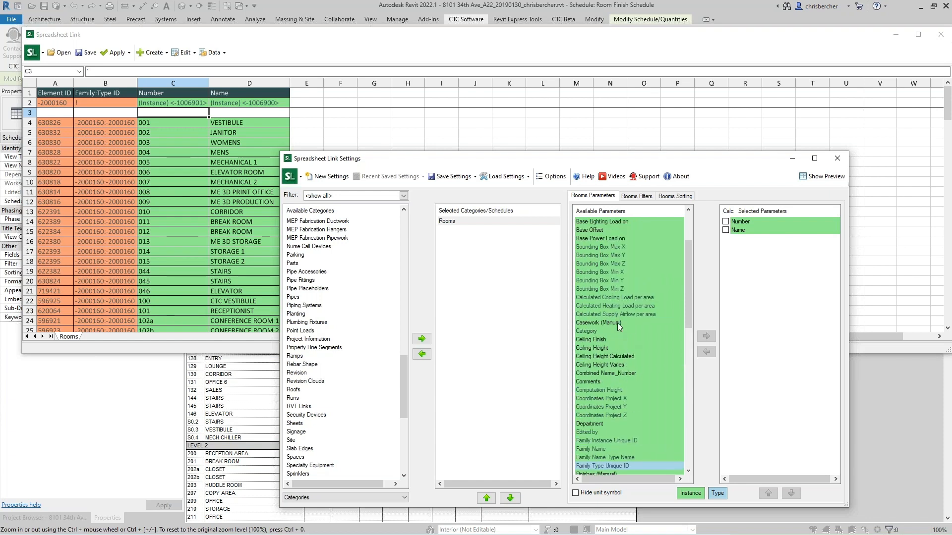
scroll(617, 323, "up", 7)
double_click(611, 281)
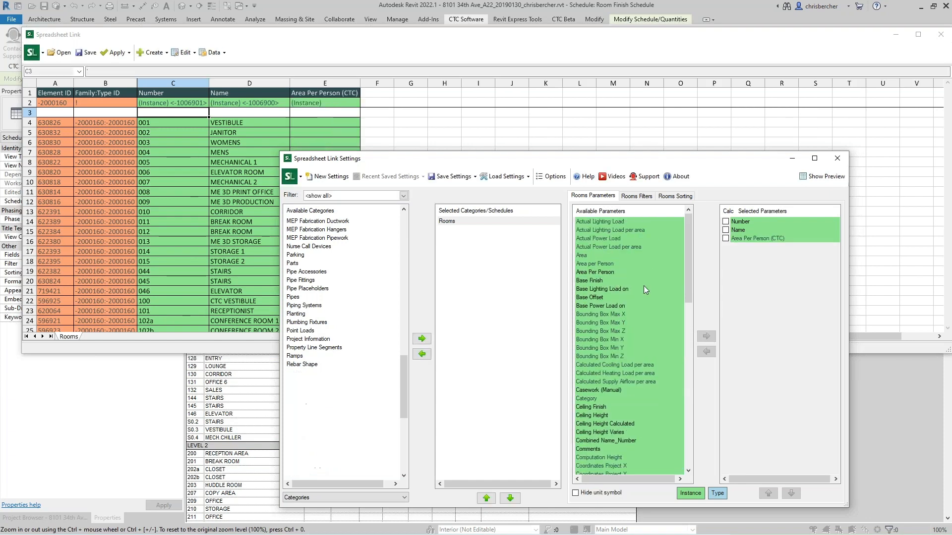
left_click_drag(586, 163, 666, 108)
scroll(695, 274, "down", 15)
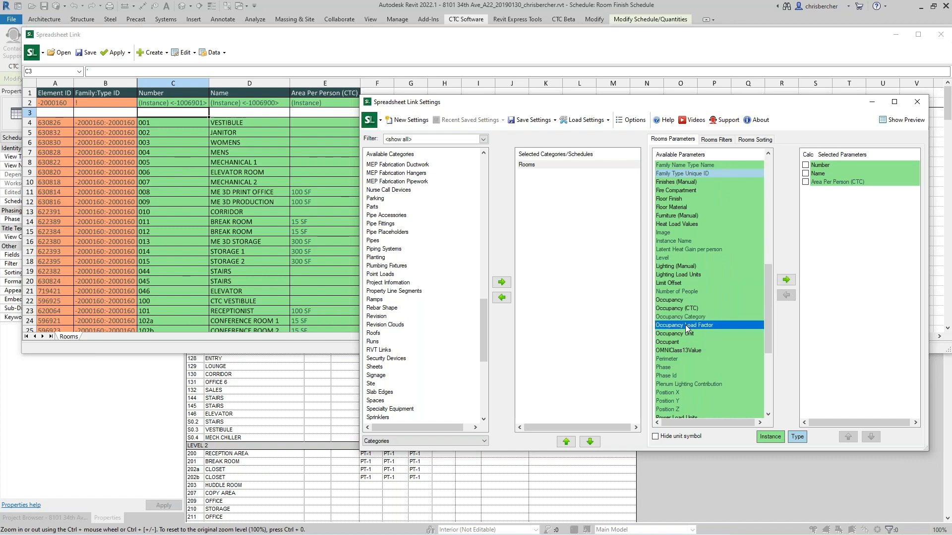
double_click(685, 325)
- Move the settings window clear of the new columns and close Spreadsheet Link without saving the settings
left_click_drag(558, 107, 597, 116)
left_click_drag(921, 112, 633, 149)
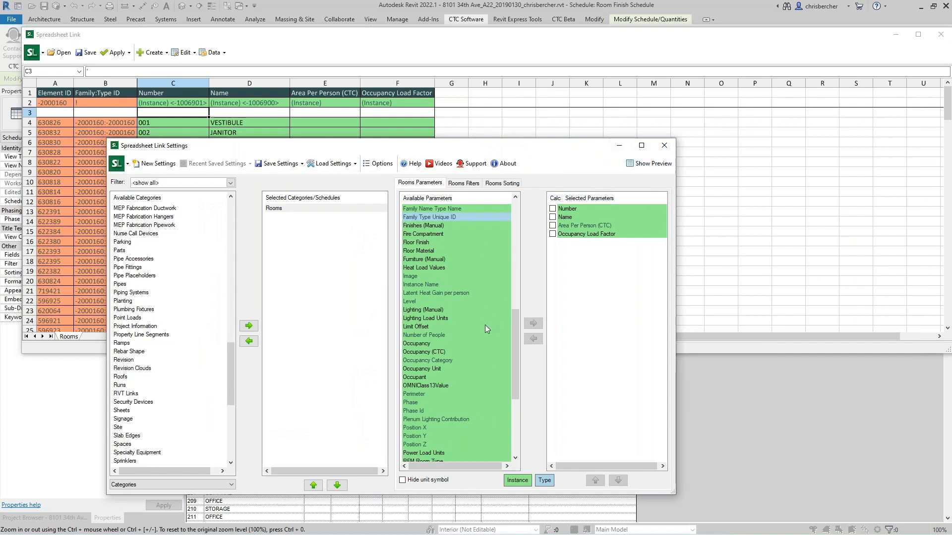
left_click(664, 145)
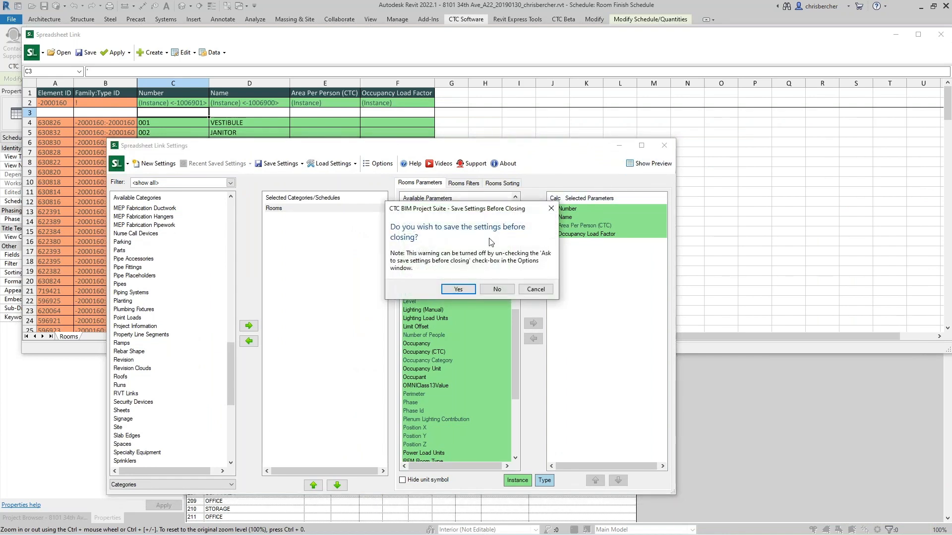
left_click(496, 289)
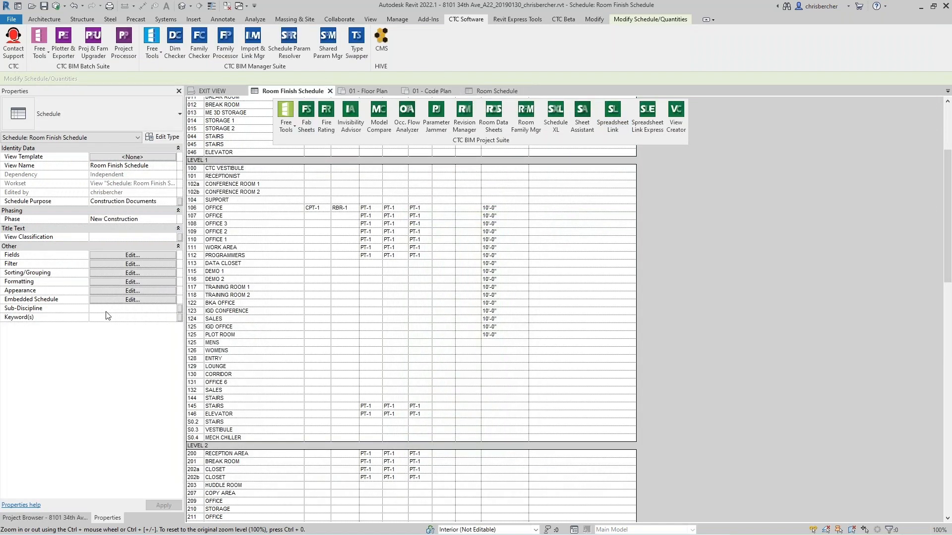
- Open the Room Occupancy Schedule from the project's schedules
left_click(62, 518)
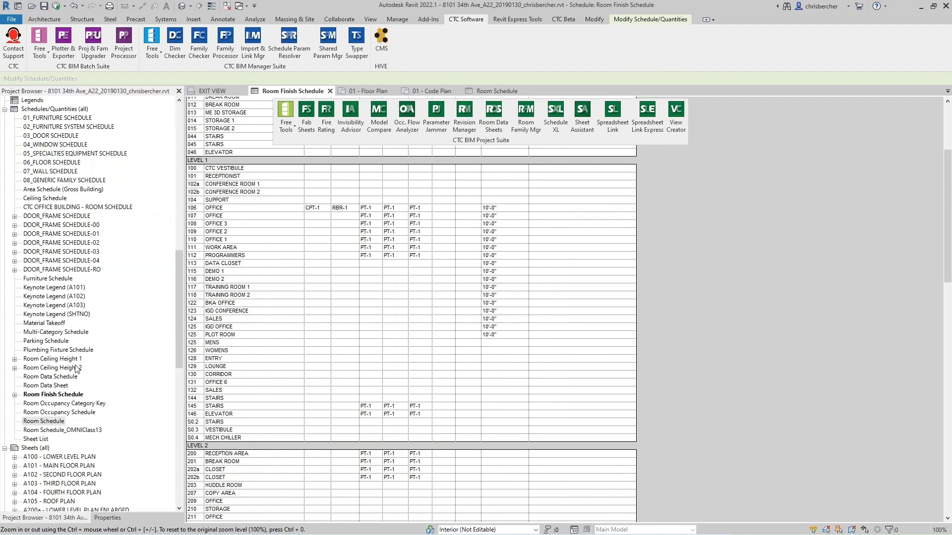
double_click(58, 416)
double_click(59, 412)
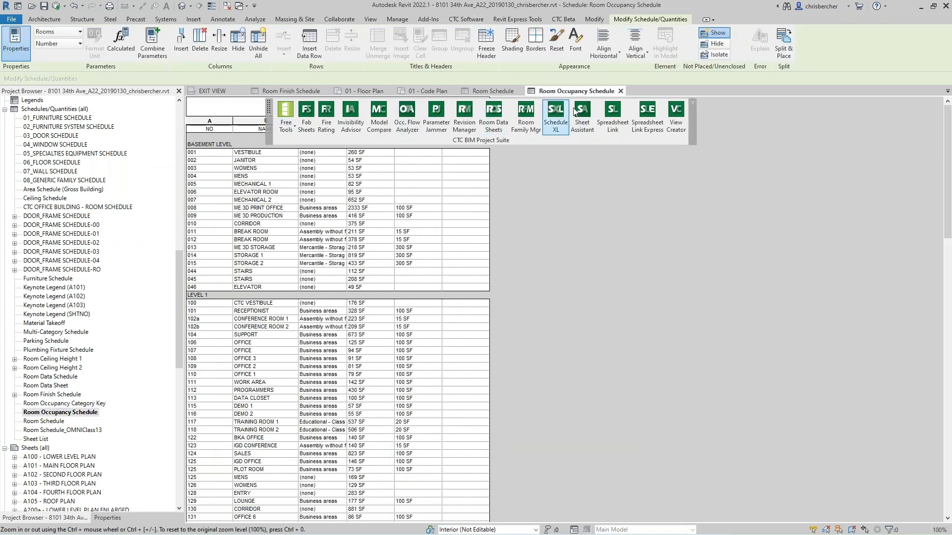
- Close the floating CTC BIM Project Suite panel and start Spreadsheet Link
left_click(692, 103)
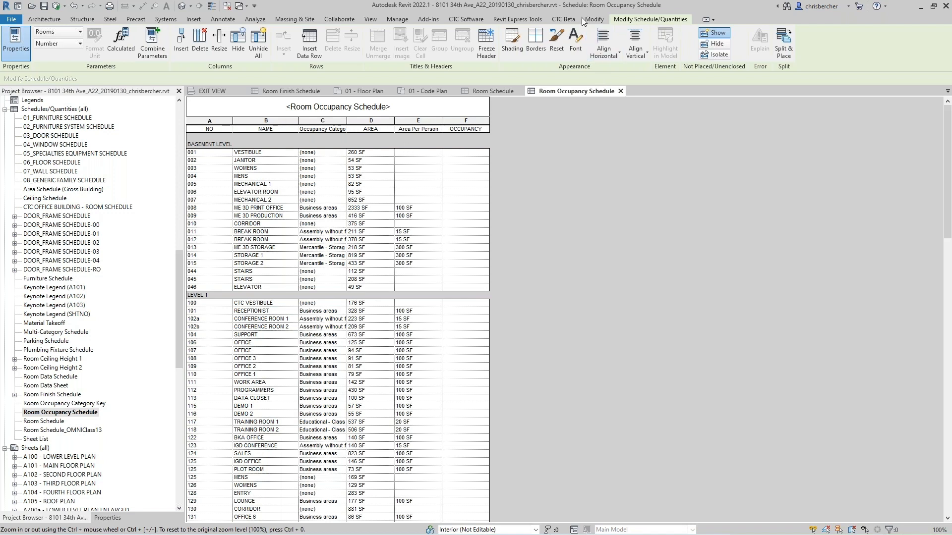
left_click(465, 19)
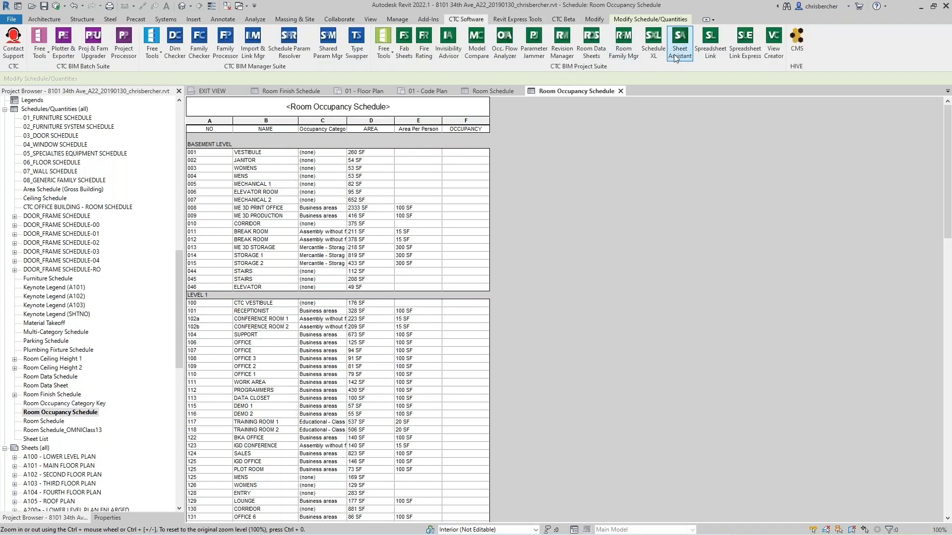
left_click(709, 45)
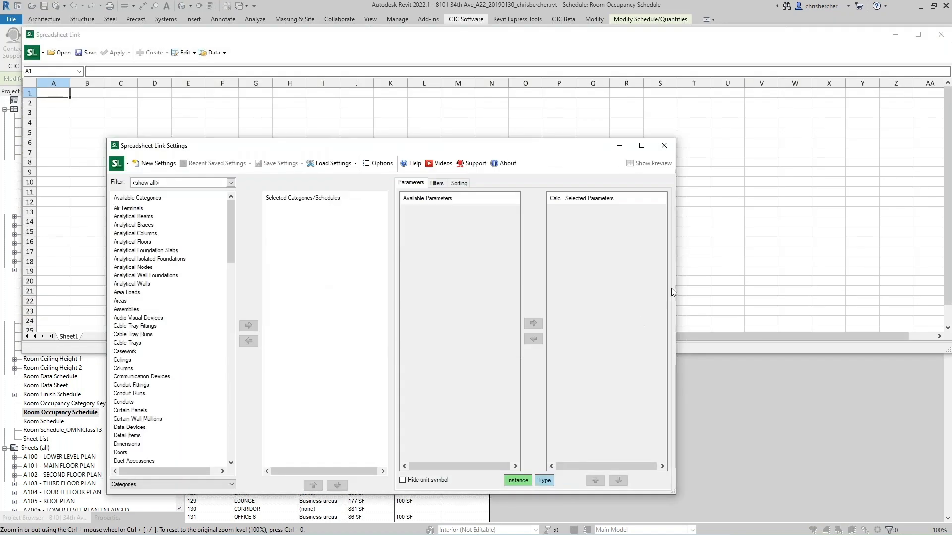
- Add the Rooms category to the selected categories in the Spreadsheet Link settings
left_click_drag(384, 148, 446, 118)
left_click(216, 389)
scroll(216, 391, "down", 15)
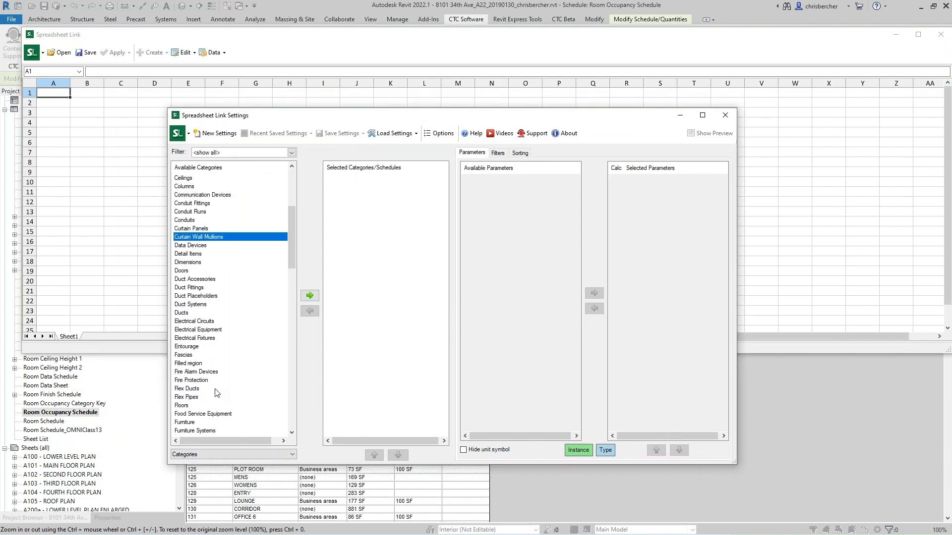
scroll(215, 392, "down", 16)
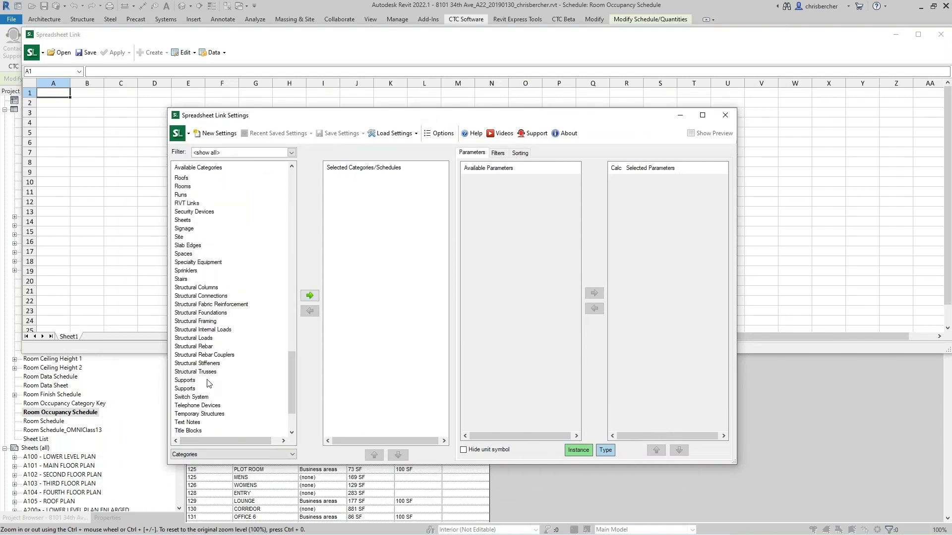
scroll(197, 318, "up", 2)
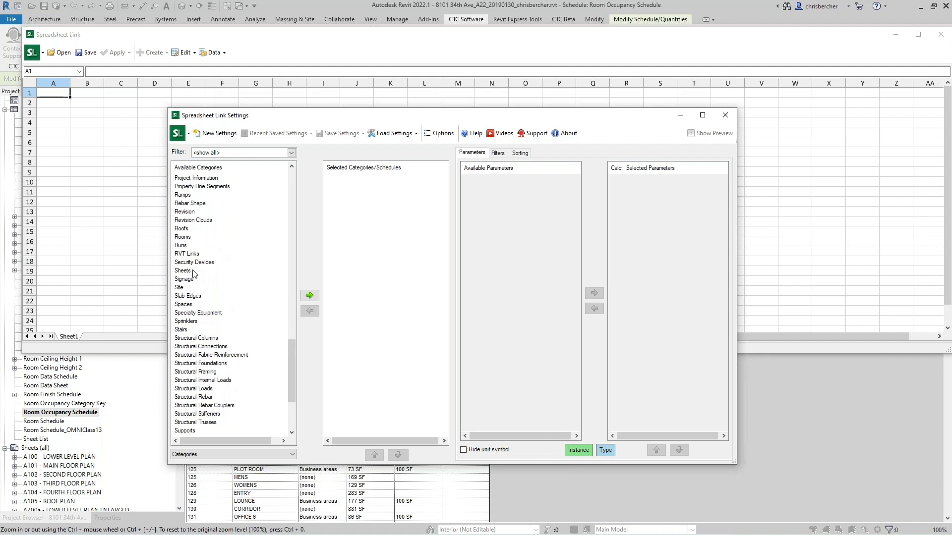
double_click(190, 237)
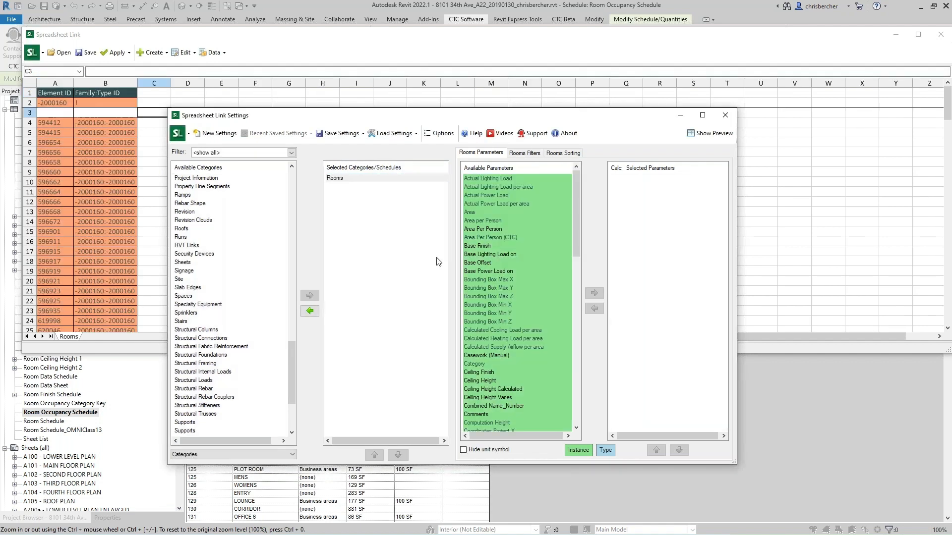
- Add the Number and Name parameters to the selected room parameters
left_click(485, 389)
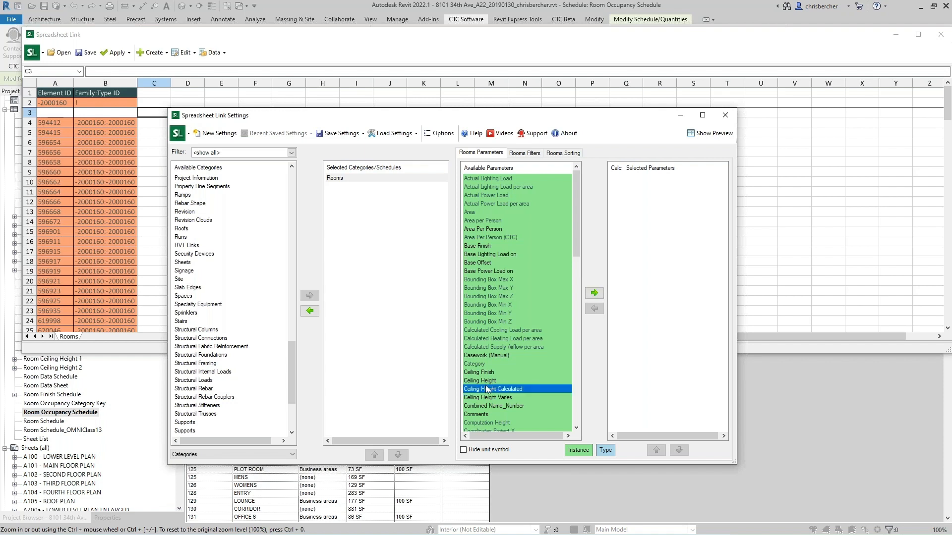
left_click(481, 381)
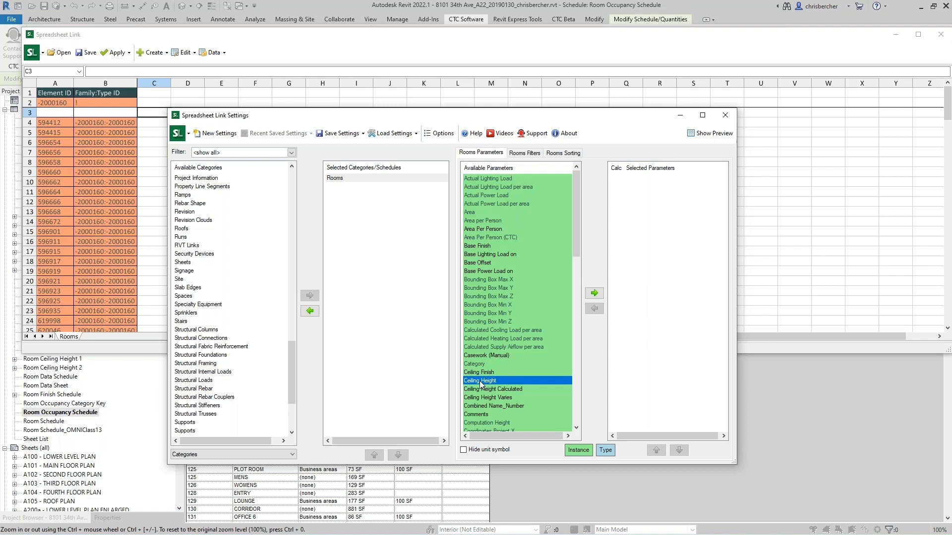
left_click_drag(434, 120, 448, 148)
scroll(495, 396, "down", 9)
left_click(497, 391)
scroll(498, 393, "down", 8)
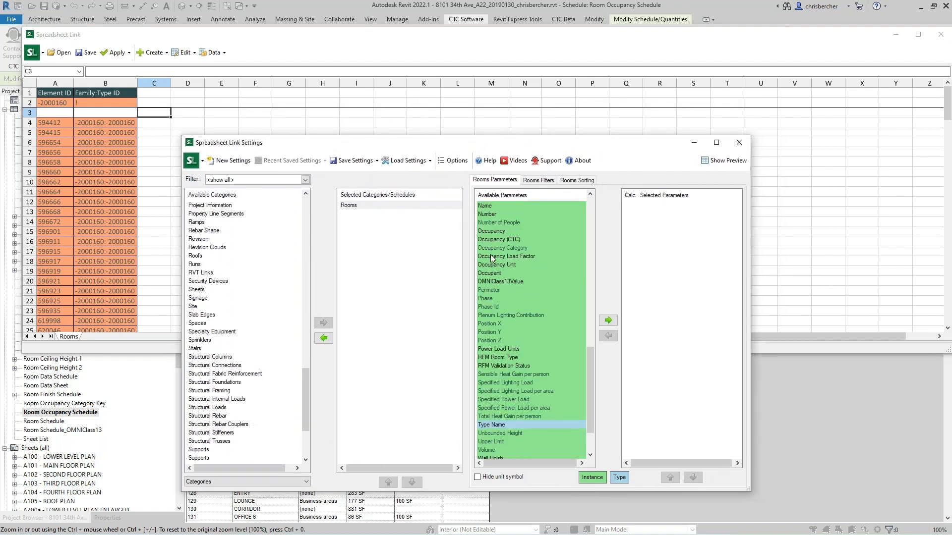
scroll(492, 258, "up", 1)
double_click(490, 239)
left_click(486, 232)
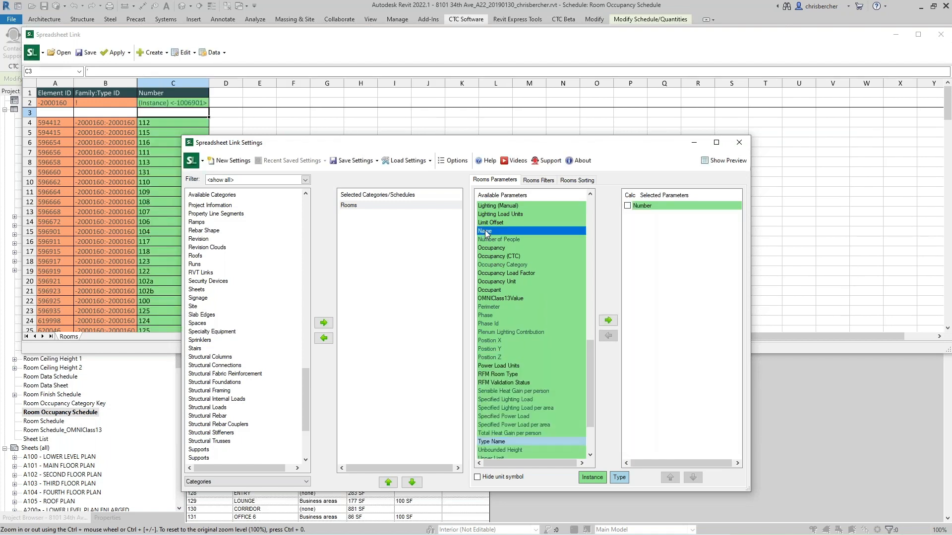
double_click(486, 232)
- Sort the Rooms worksheet by Number (Instance) in ascending order
left_click(577, 180)
left_click(604, 199)
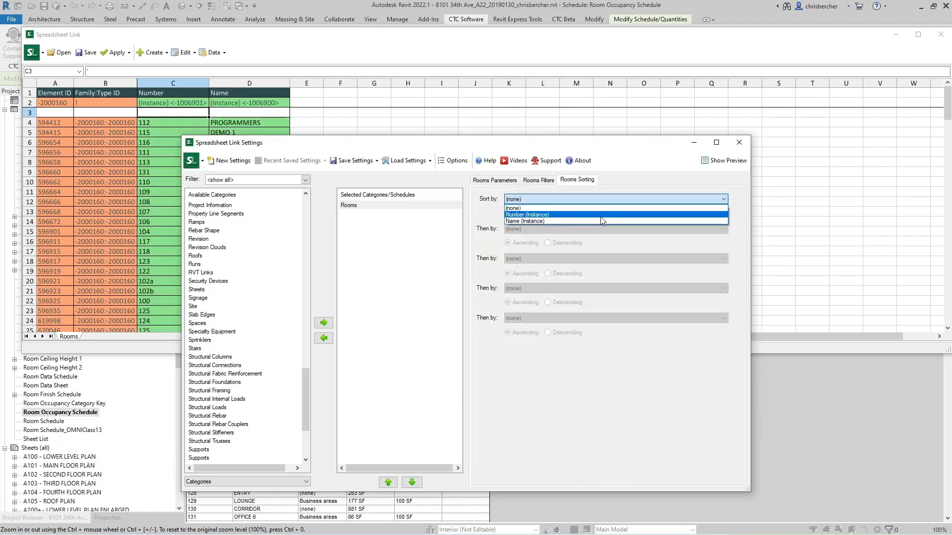
left_click(599, 211)
left_click(599, 202)
left_click(598, 214)
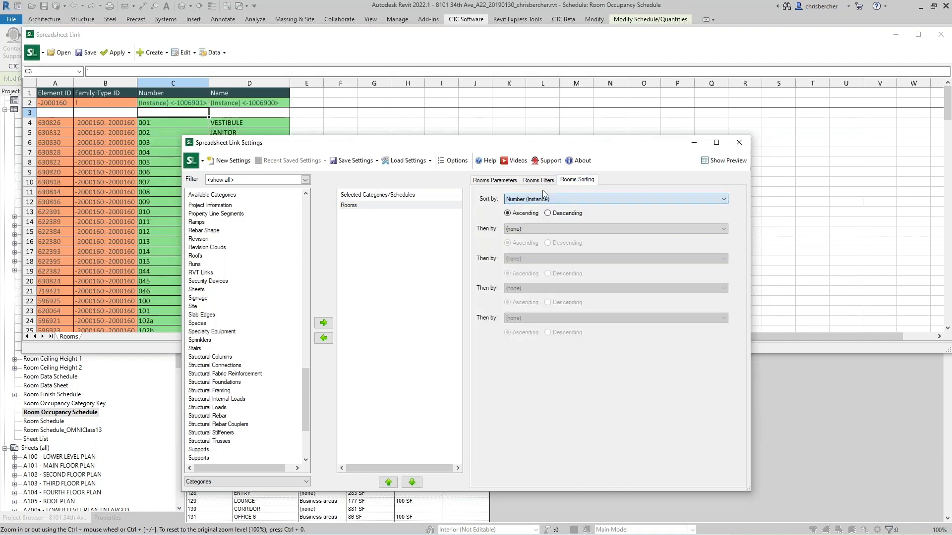
- Add the Area and Area Per Person (CTC) parameters to the selected room parameters
left_click(495, 180)
scroll(531, 350, "down", 2)
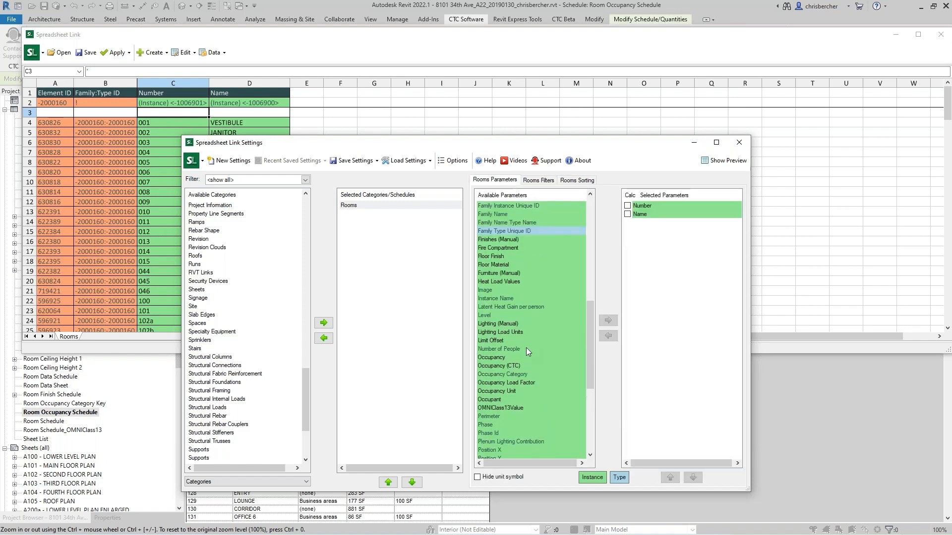
scroll(507, 259, "up", 10)
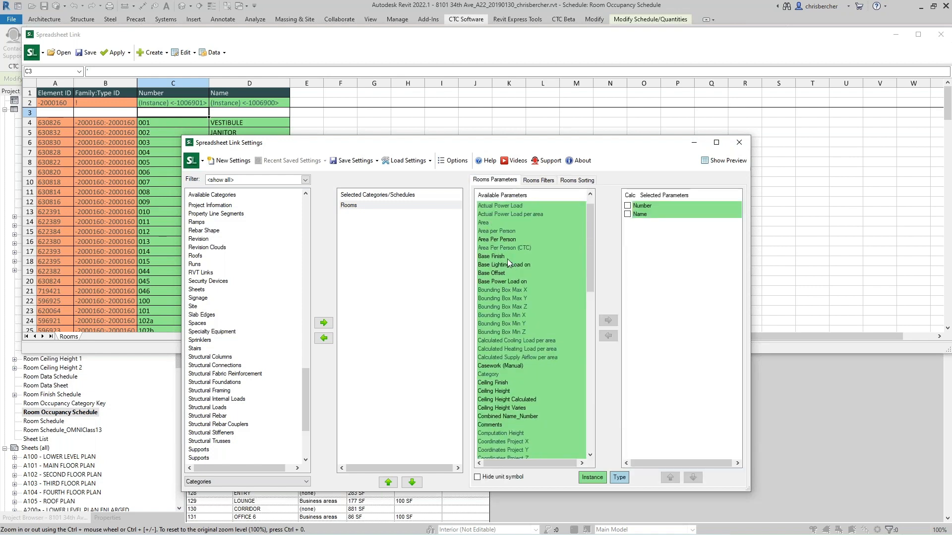
double_click(493, 221)
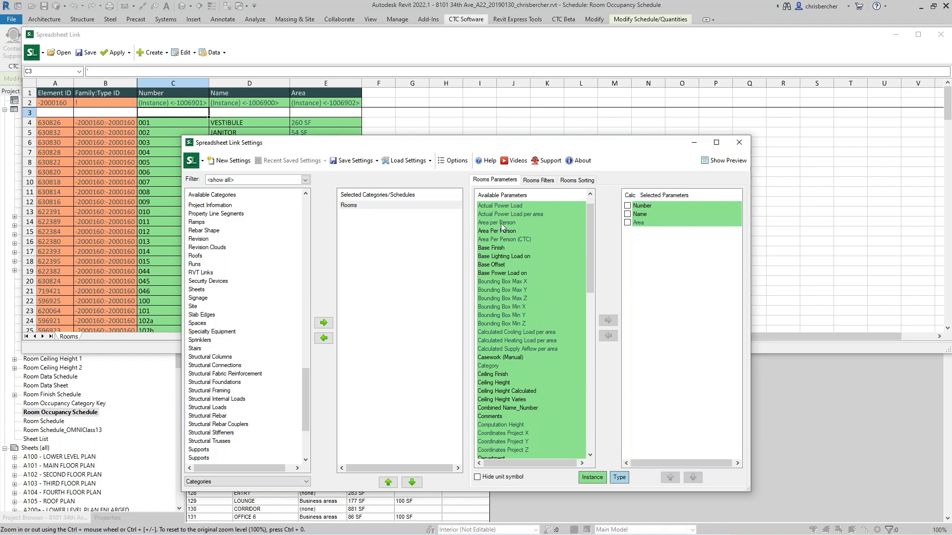
double_click(504, 240)
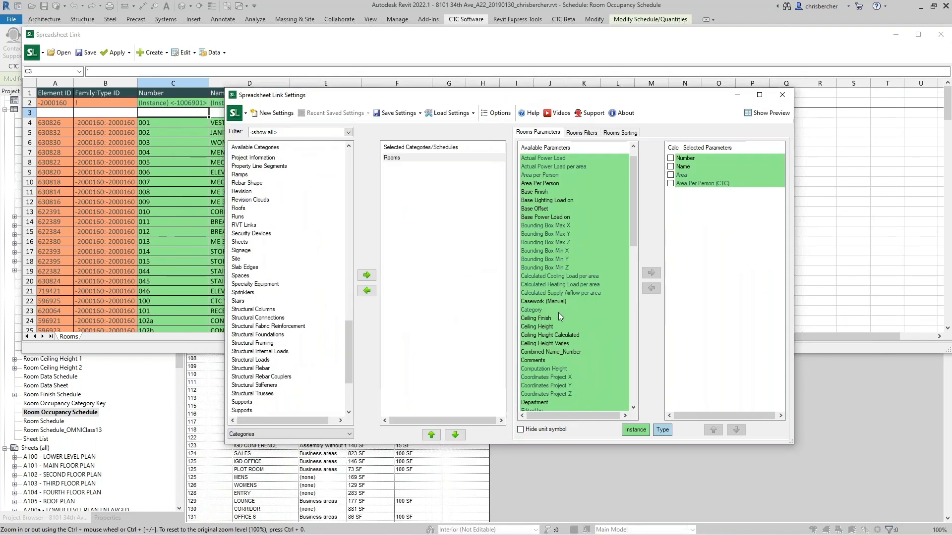
- Add the Occupancy (CTC) and Occupancy Category parameters to the selected room parameters
scroll(558, 312, "down", 10)
double_click(549, 326)
left_click_drag(554, 96, 605, 76)
scroll(605, 252, "up", 1)
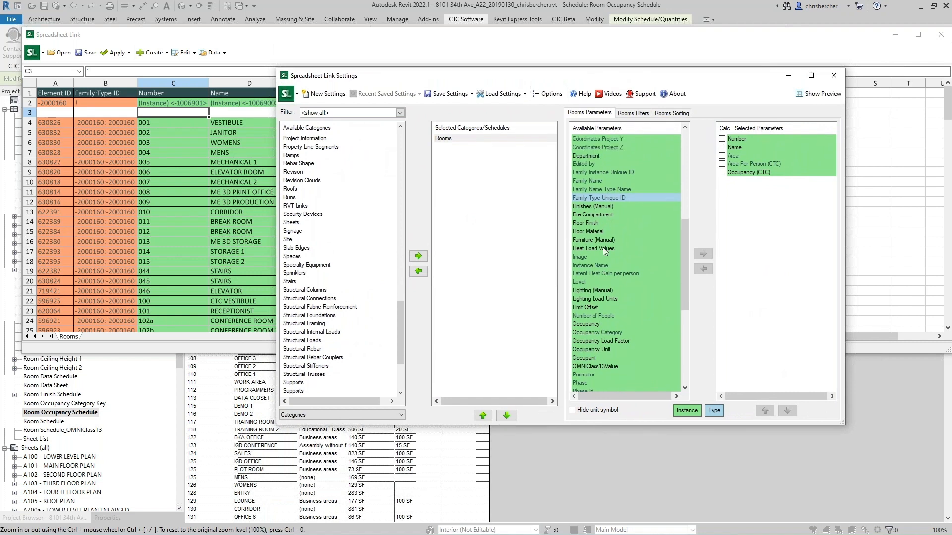
scroll(604, 251, "up", 4)
scroll(602, 246, "up", 4)
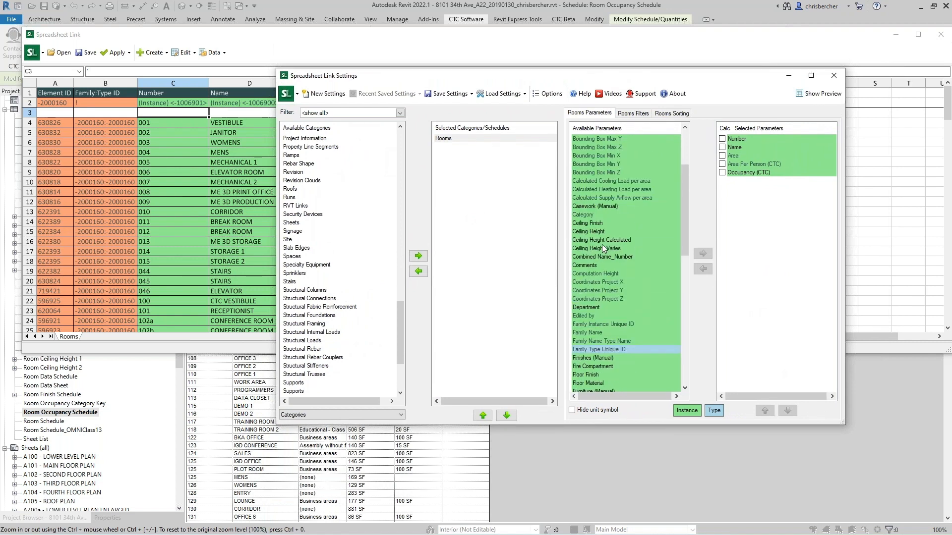
scroll(604, 248, "up", 1)
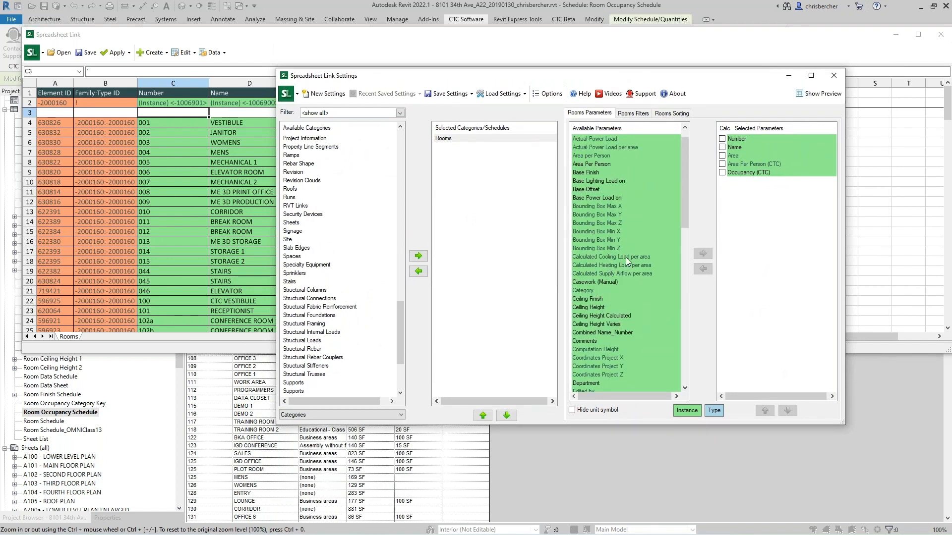
scroll(607, 293, "down", 13)
double_click(598, 232)
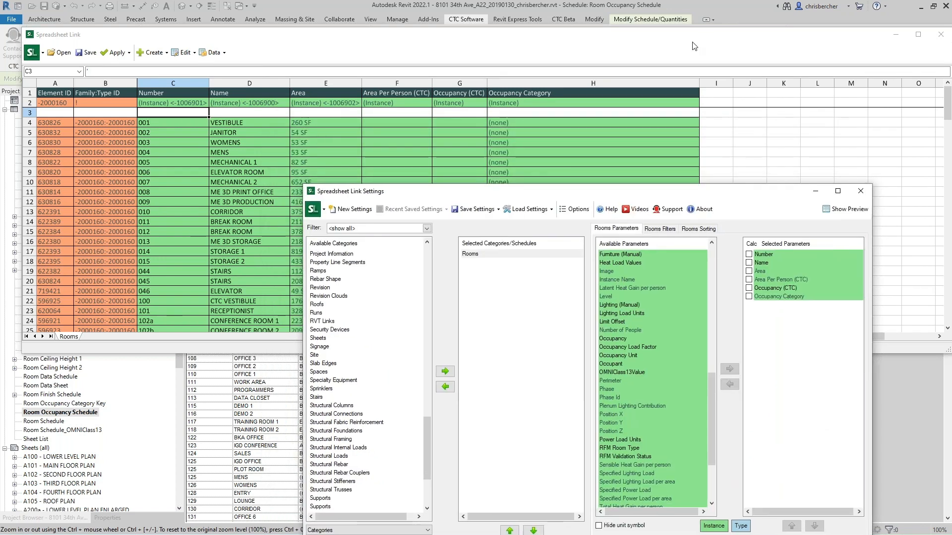
- Bring the Rooms worksheet in front of the settings window so all its parameter columns can be read
left_click(694, 46)
left_click(630, 250)
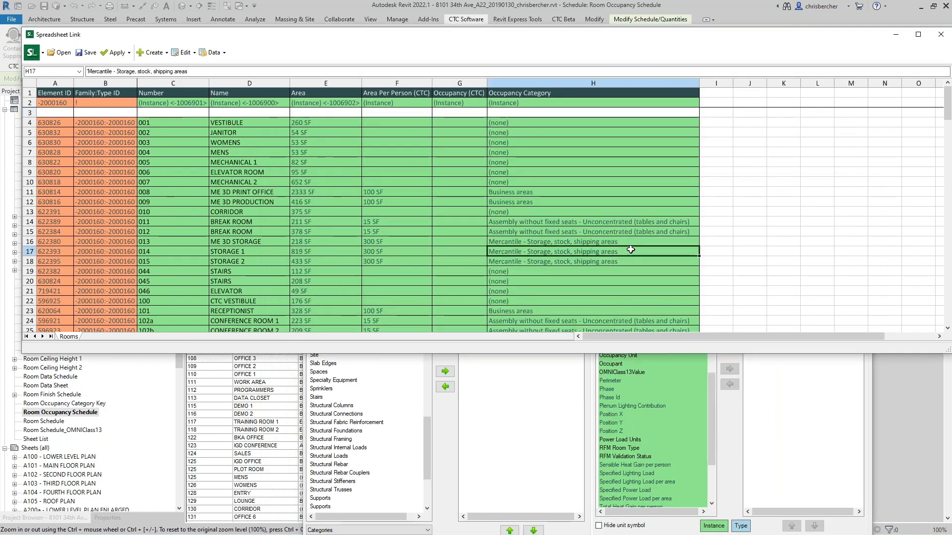
left_click(579, 181)
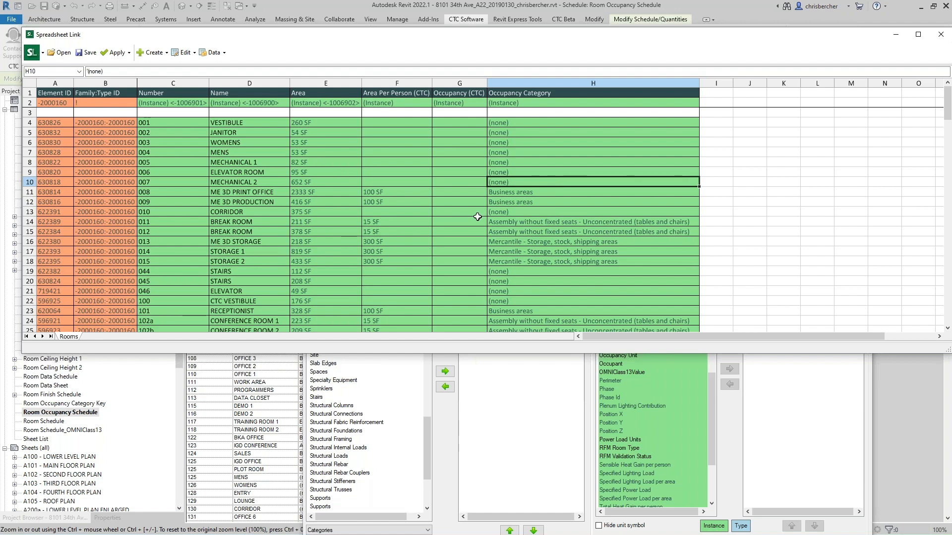
left_click_drag(445, 36, 443, 34)
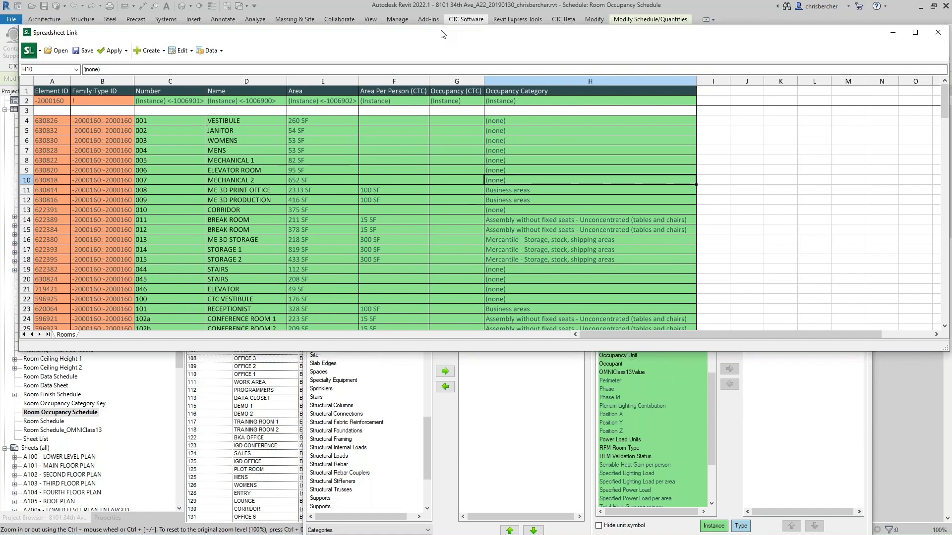
- Enter the test formula =2+2 in the Occupancy (CTC) cell of room 002 JANITOR
left_click(456, 181)
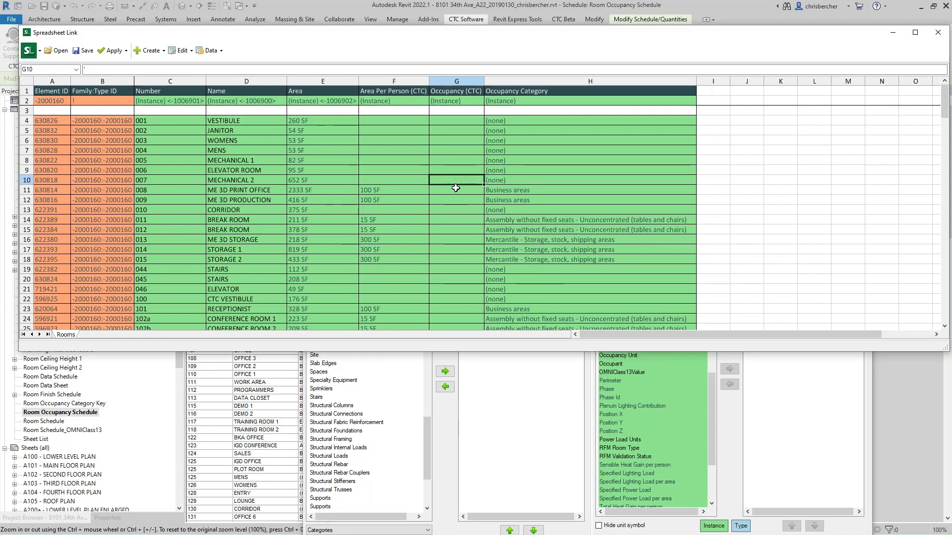
left_click(452, 129)
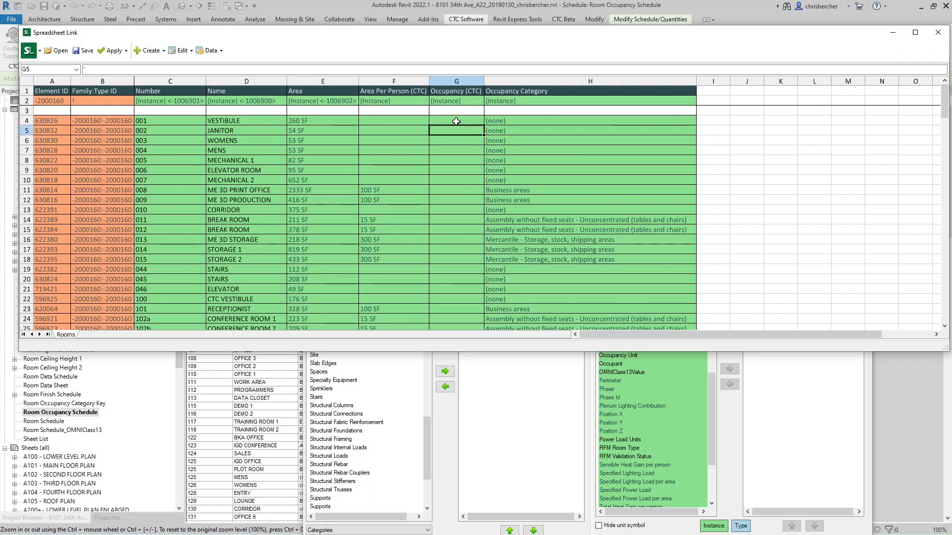
type("=")
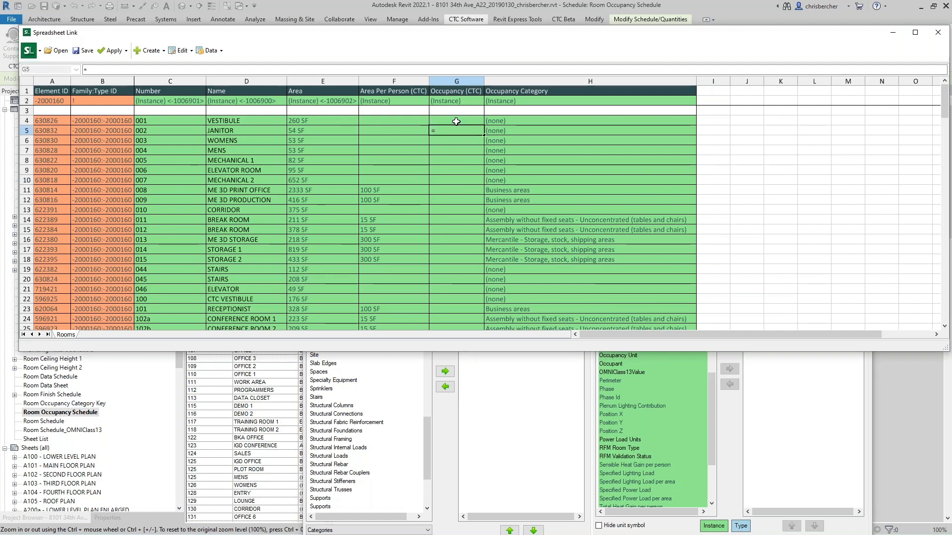
type("2+2")
key("Return")
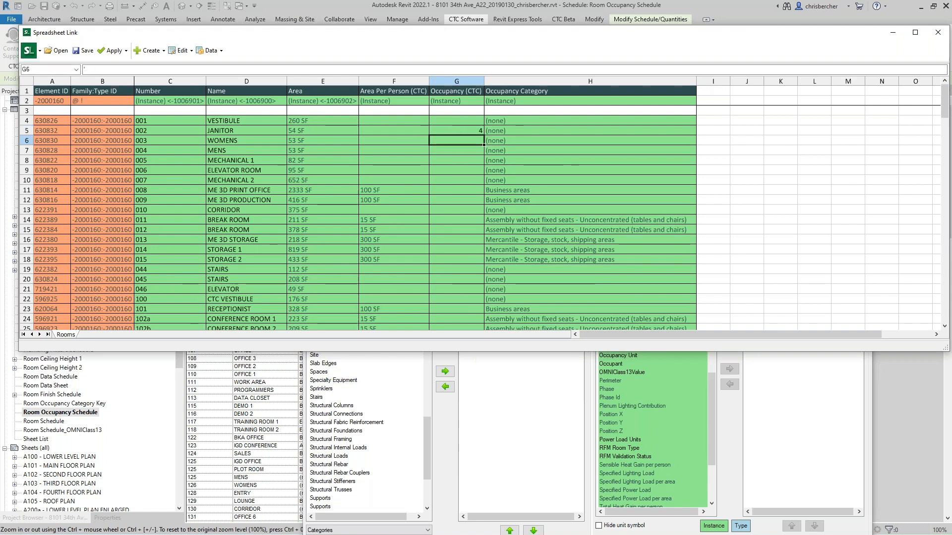
- Fill the =2+2 formula down to rooms 003 WOMENS and 004 MENS and inspect the copied formula
left_click(464, 131)
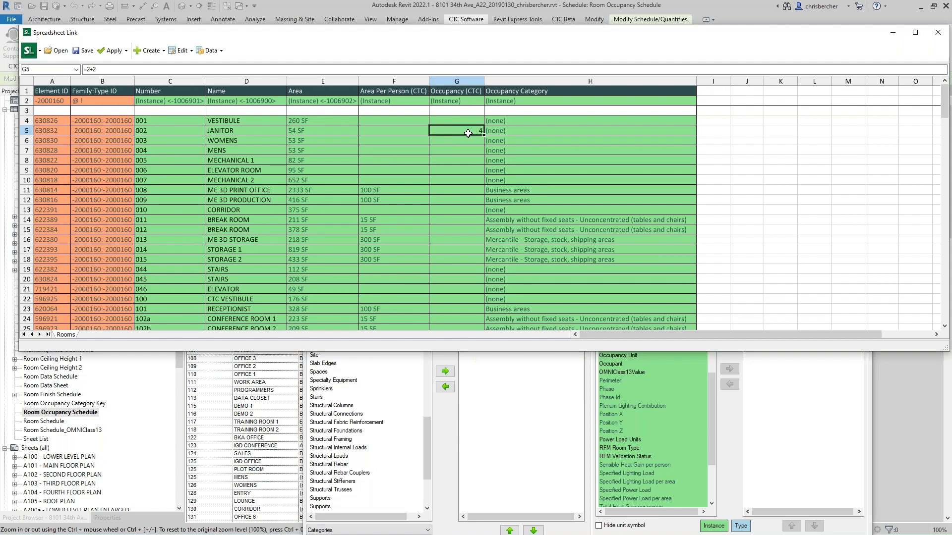
left_click_drag(483, 135, 484, 157)
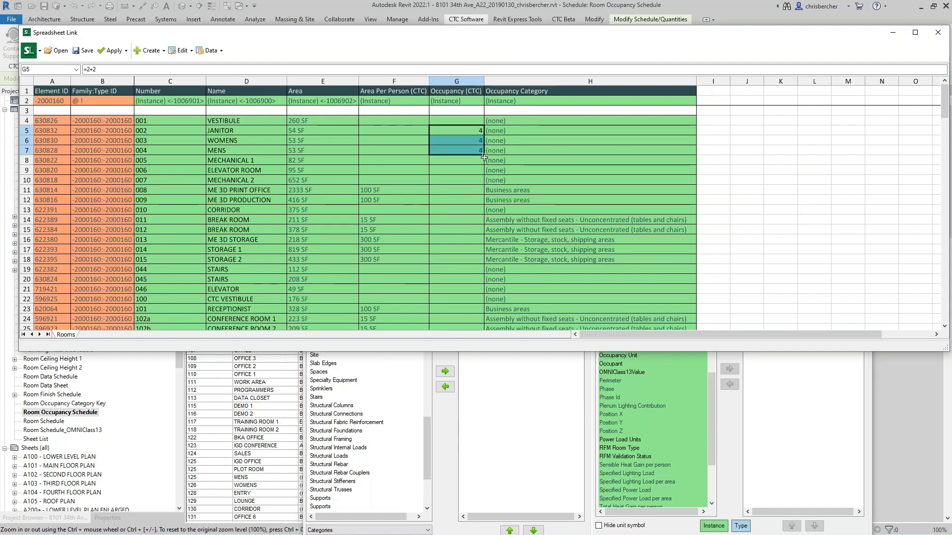
left_click(452, 150)
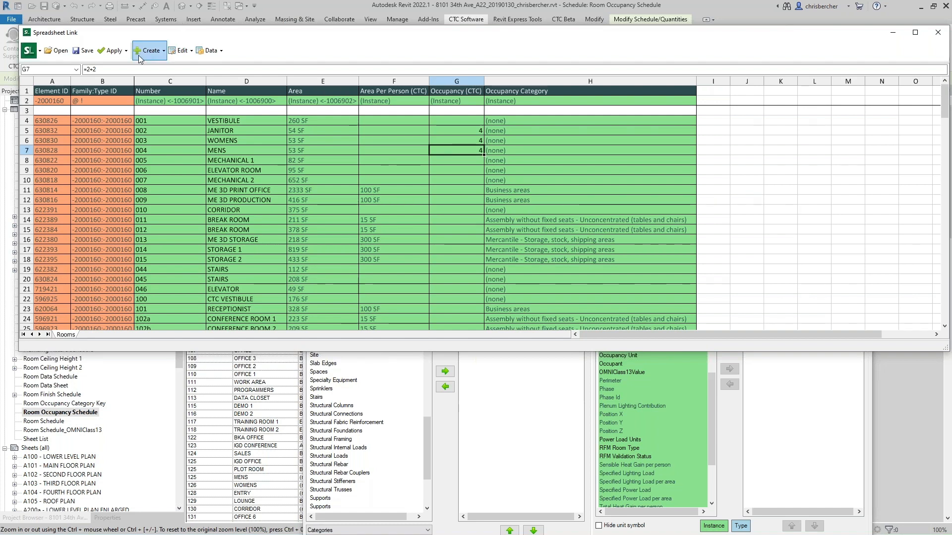
left_click(108, 70)
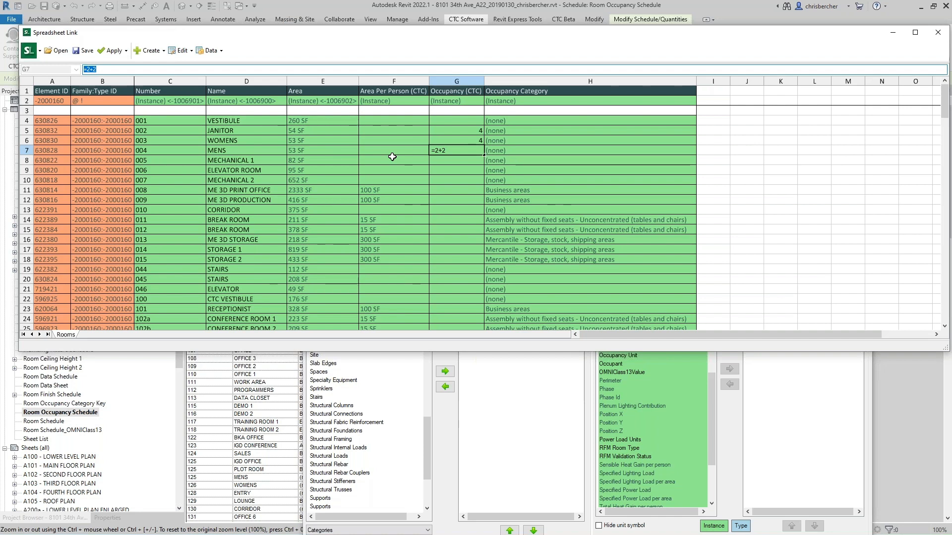
left_click(459, 129)
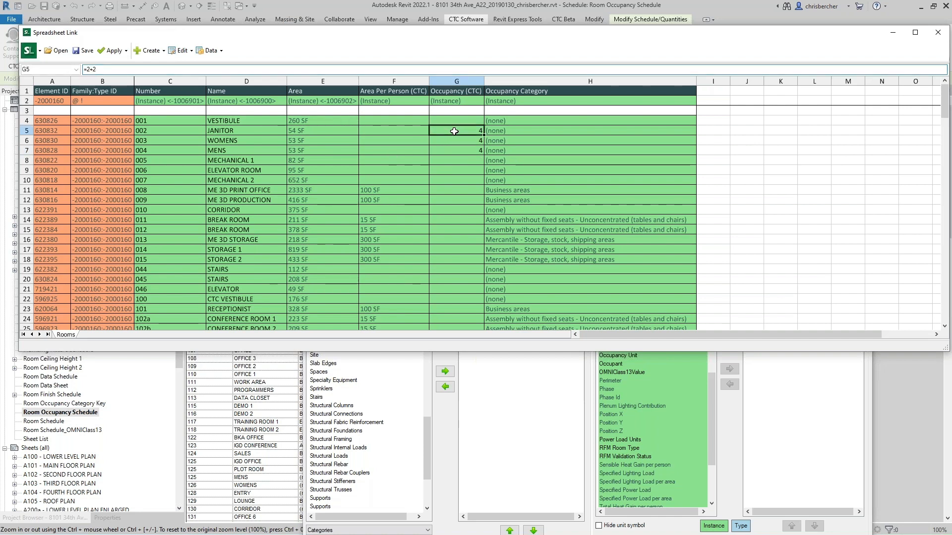
- Clear the test formulas from the Occupancy (CTC) cells of rooms 002 to 004 and select that column's cell for room 008
left_click(451, 170)
left_click(453, 181)
left_click_drag(468, 130, 470, 150)
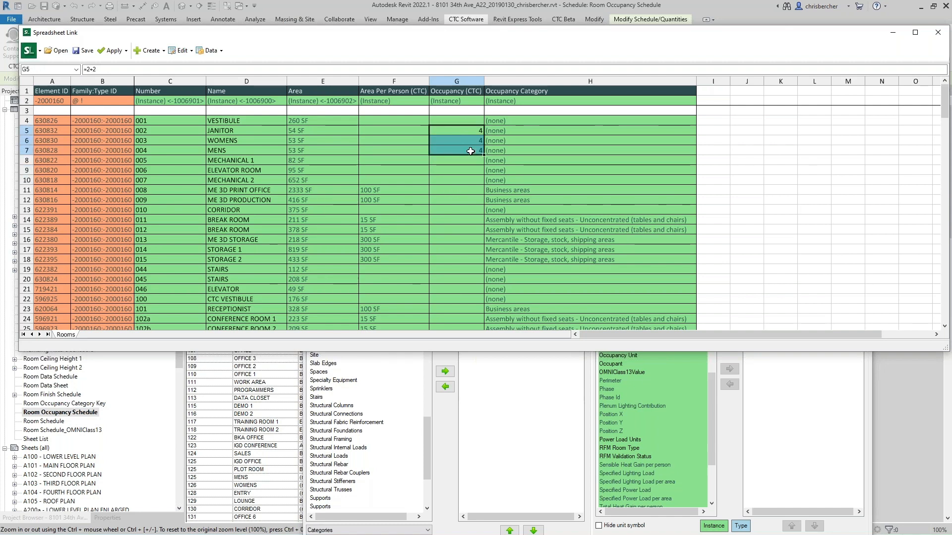
key("Delete")
left_click(450, 191)
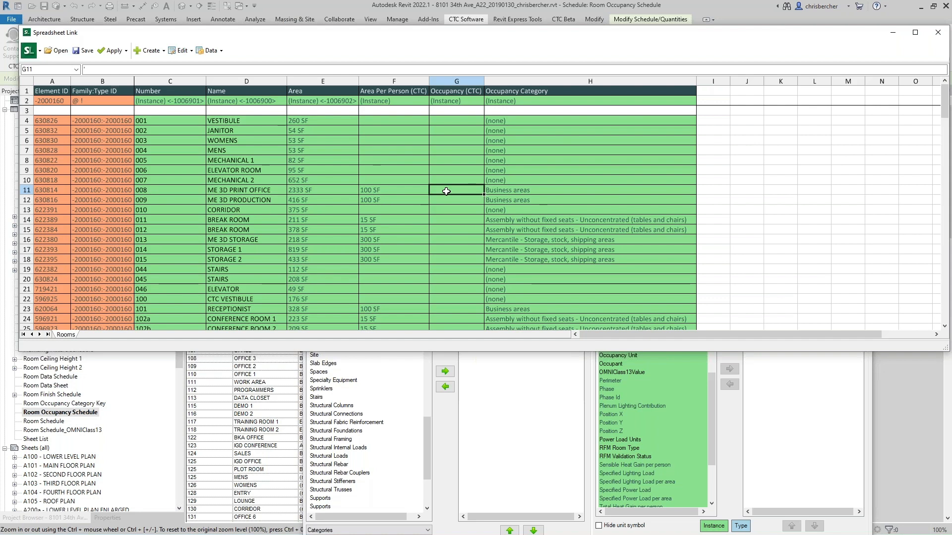
- Try the formula =E11/F11 in the Occupancy (CTC) cell of room 008 ME 3D PRINT OFFICE and inspect the cell
type("=")
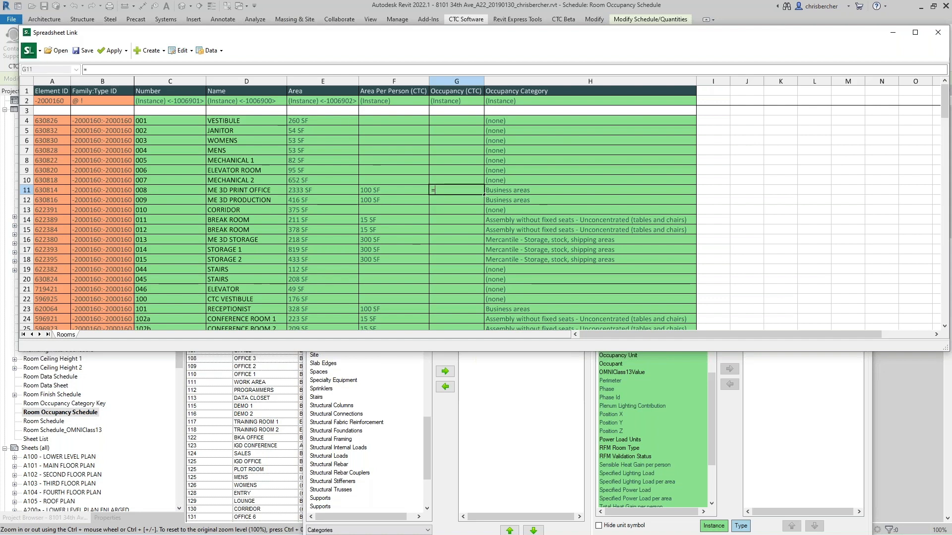
left_click(346, 186)
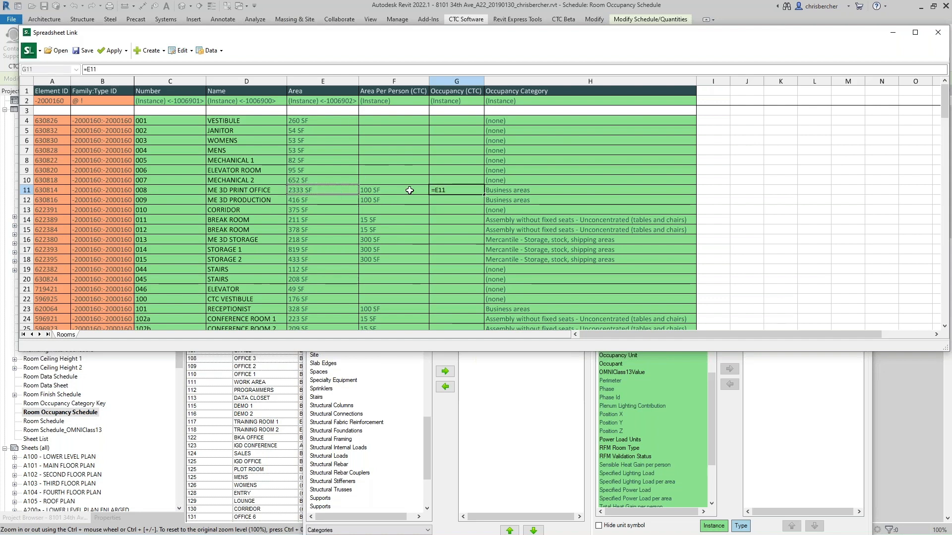
type("/")
left_click(389, 188)
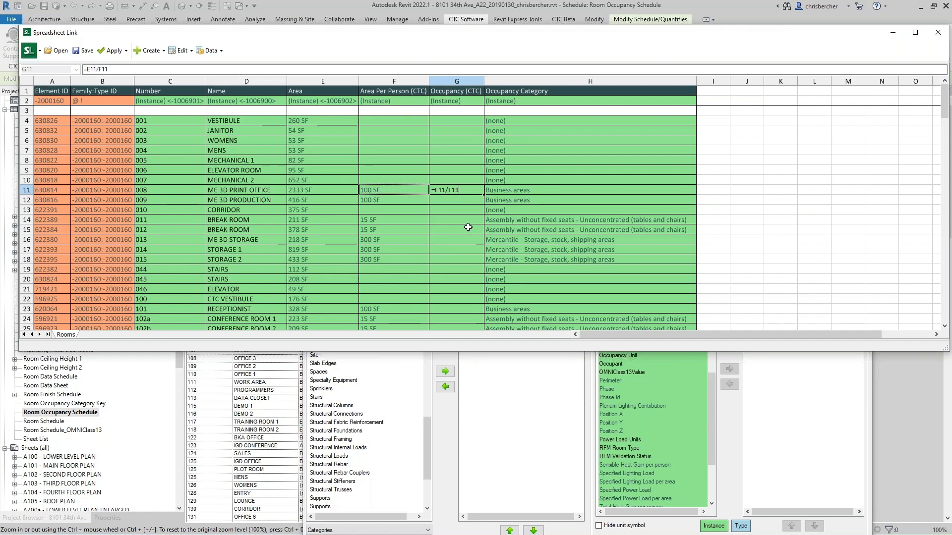
key("Return")
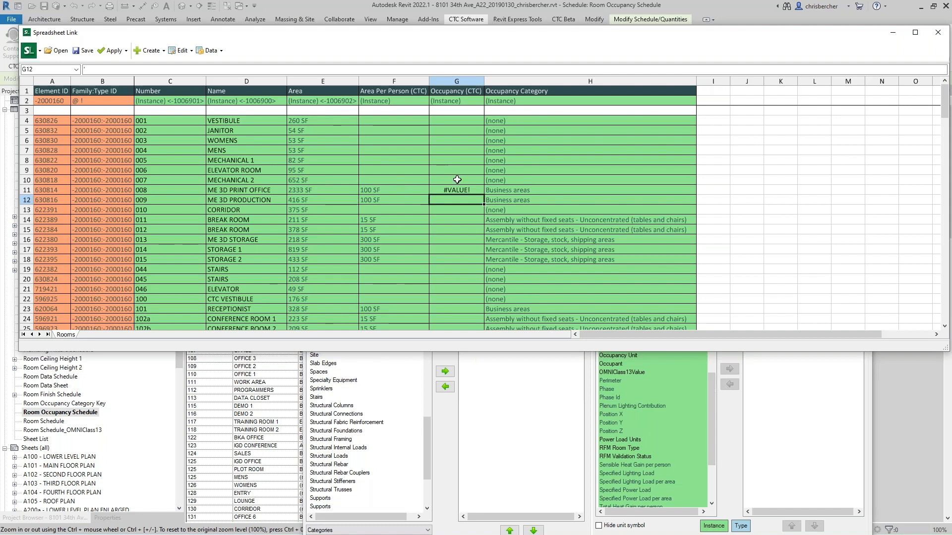
left_click(446, 190)
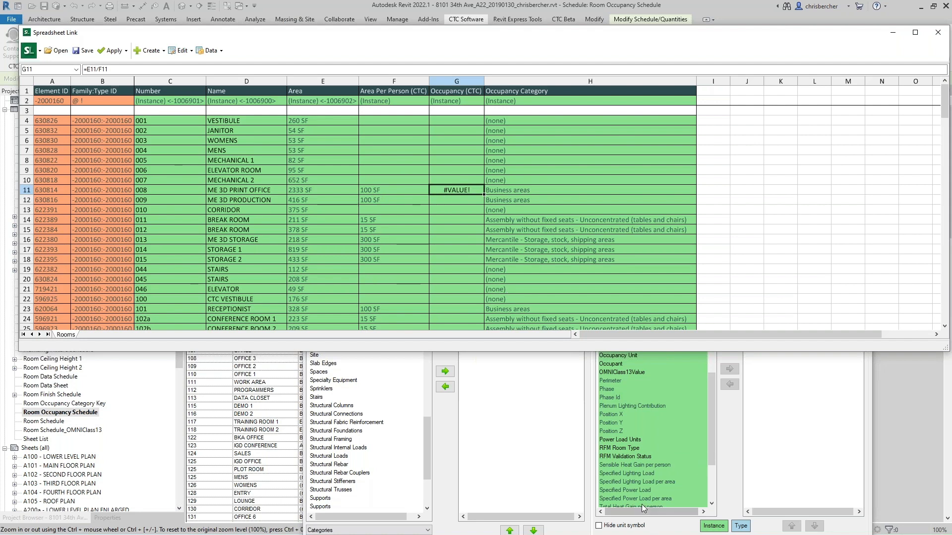
- Turn on Hide unit symbol in the Spreadsheet Link settings and agree to rebuild the Rooms spreadsheet
left_click(769, 403)
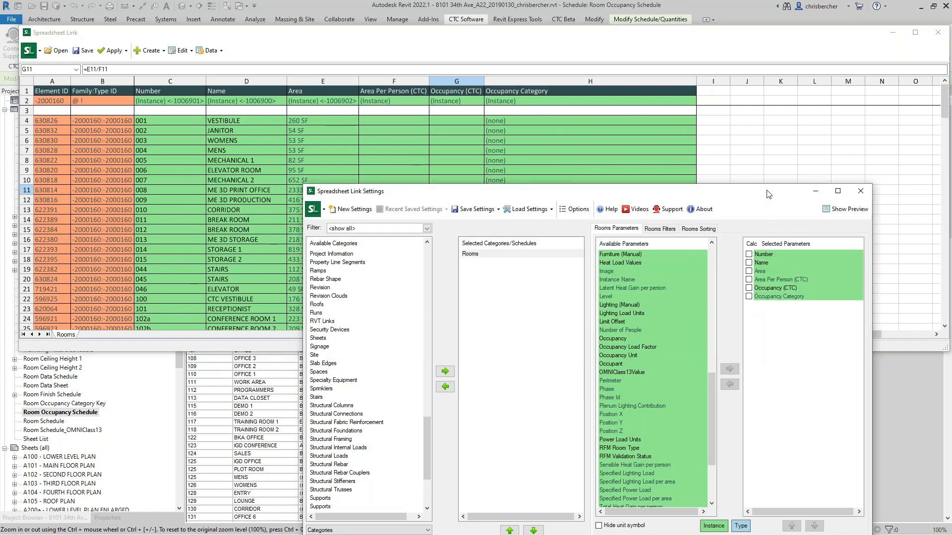
left_click_drag(768, 192, 746, 169)
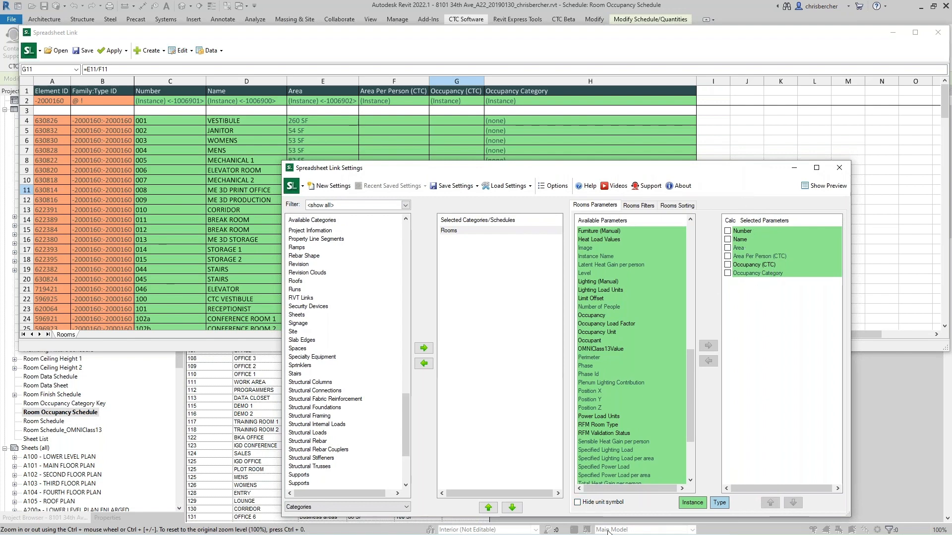
left_click(591, 504)
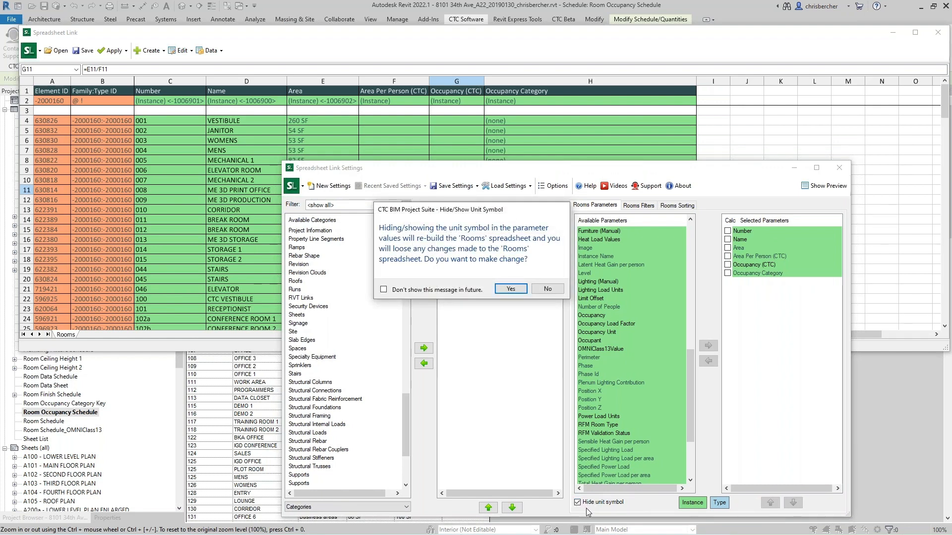
left_click(511, 289)
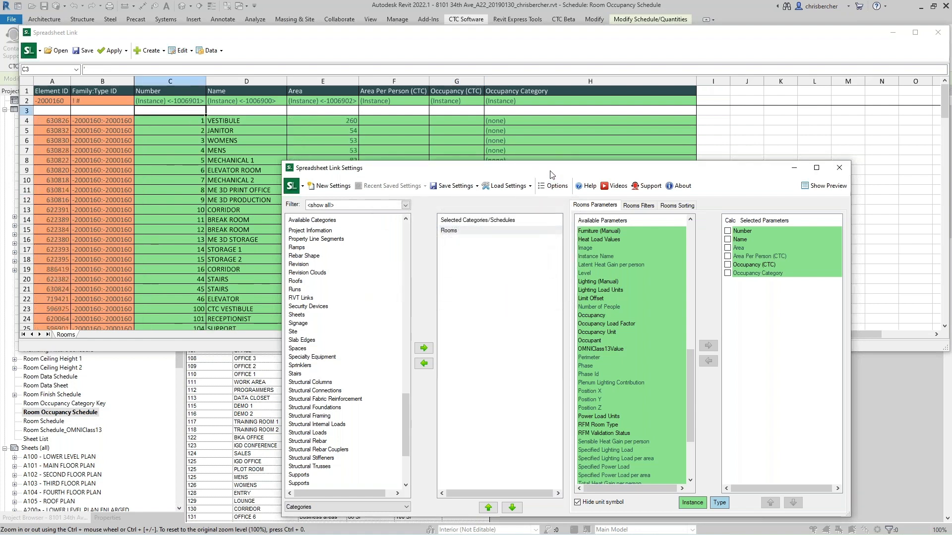
- Return to the rebuilt Rooms worksheet and enter =E11/F11 in the Occupancy (CTC) cell of room 8 ME 3D PRINT OFFICE
left_click_drag(550, 170, 551, 184)
left_click(542, 36)
left_click(465, 199)
left_click(463, 189)
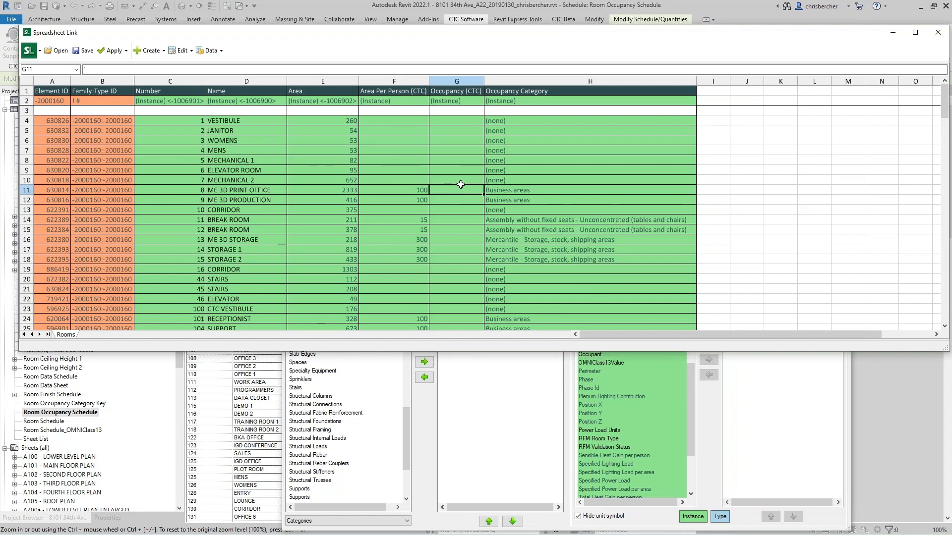
type("=")
left_click(325, 191)
type("/")
left_click(408, 186)
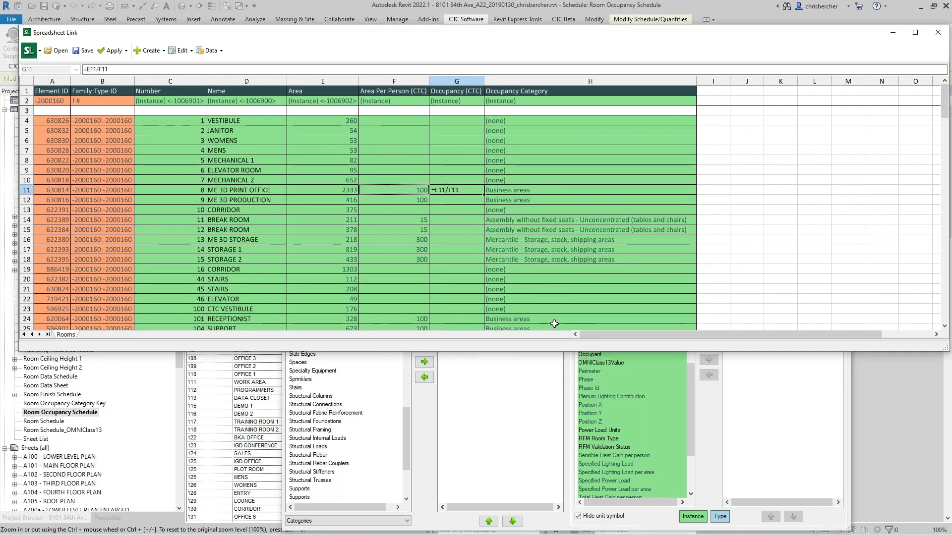
key("Return")
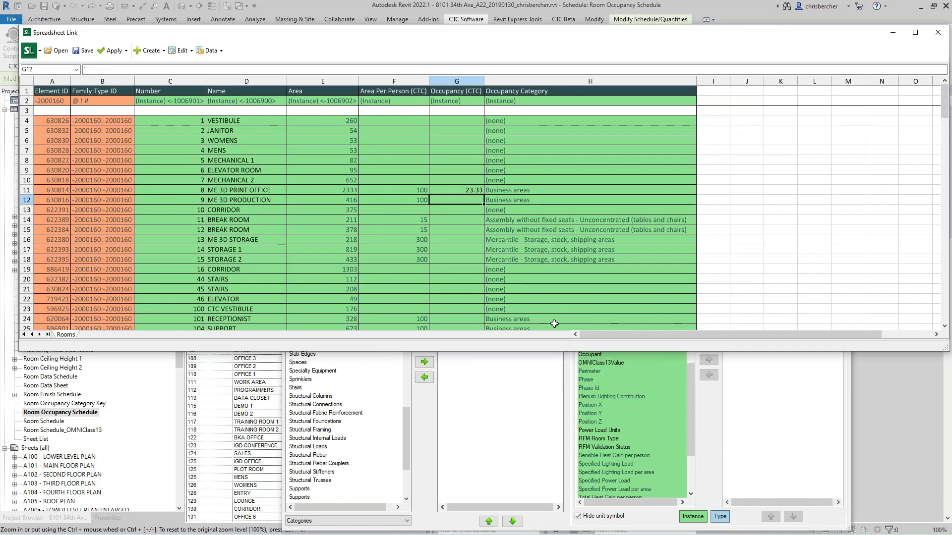
- Try filling the Occupancy (CTC) formula from room 8 down to room 44 STAIRS, inspect the corridor rows, and undo the fill
left_click(459, 190)
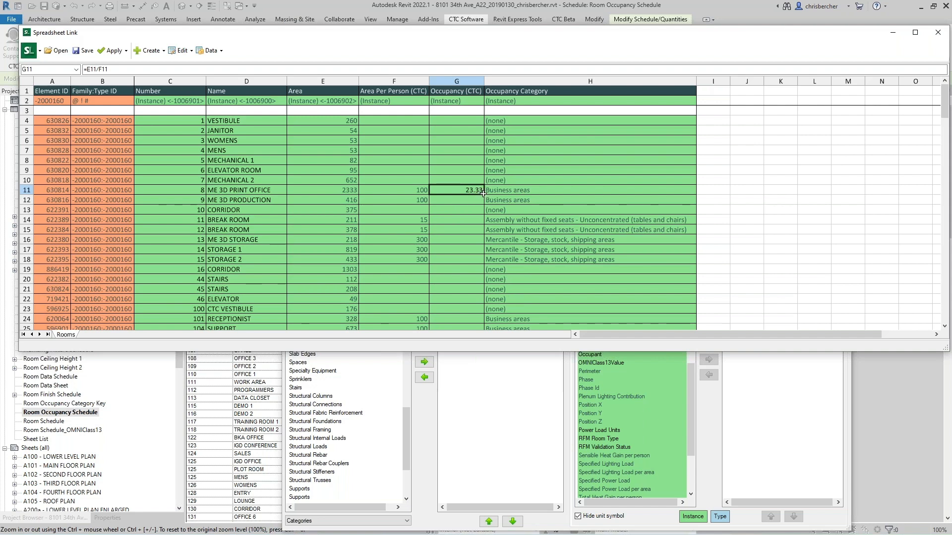
left_click_drag(484, 193, 484, 281)
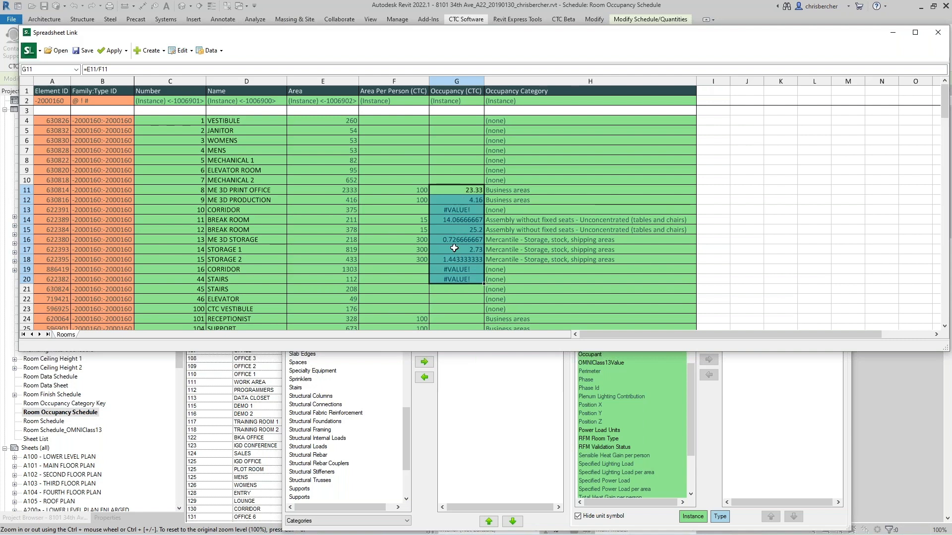
left_click(421, 209)
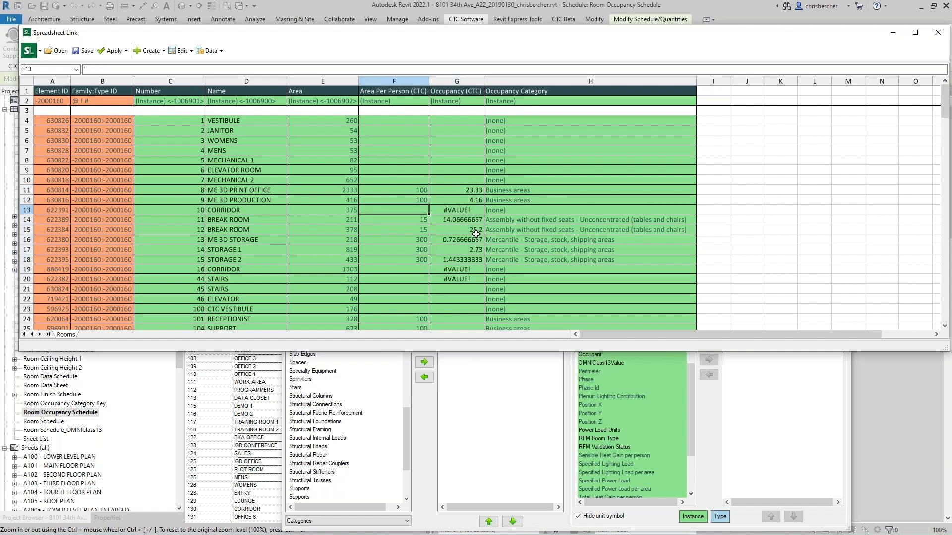
left_click(425, 269)
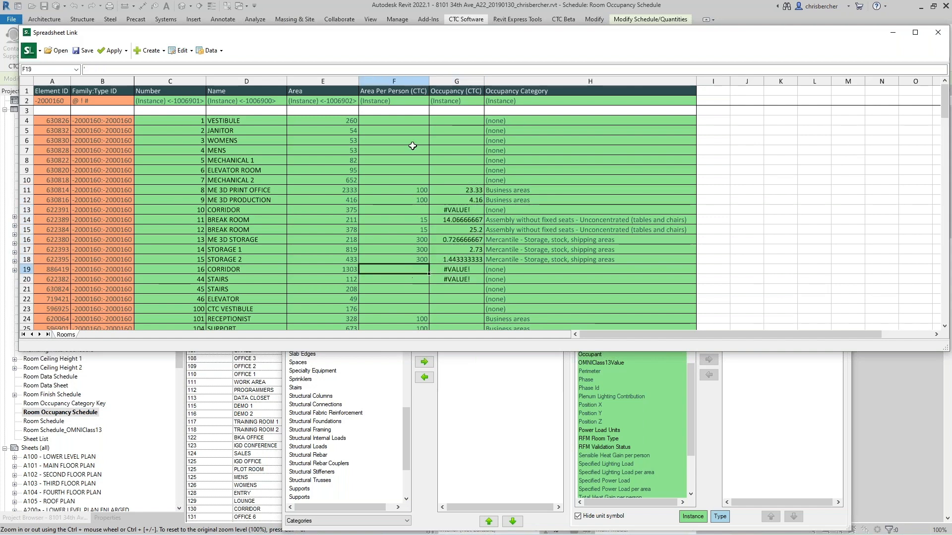
left_click(545, 206)
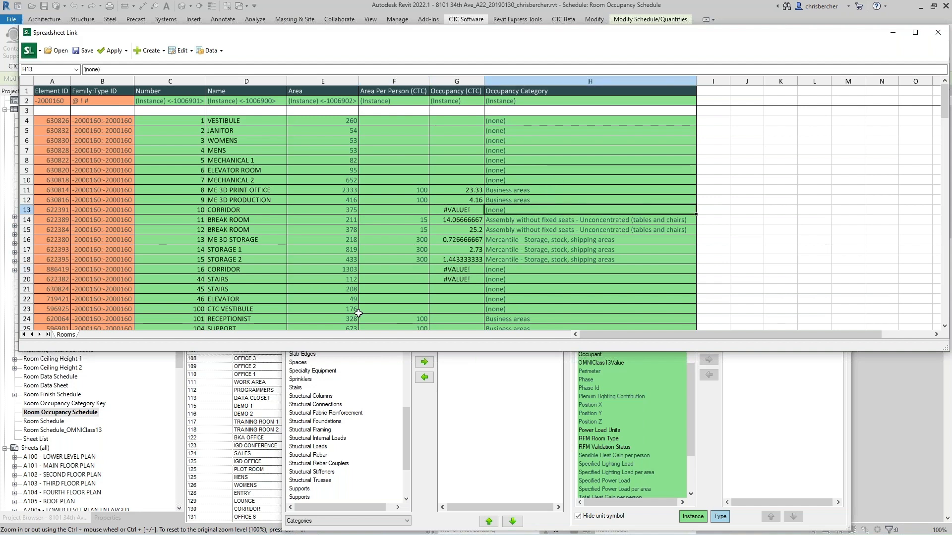
left_click(250, 212)
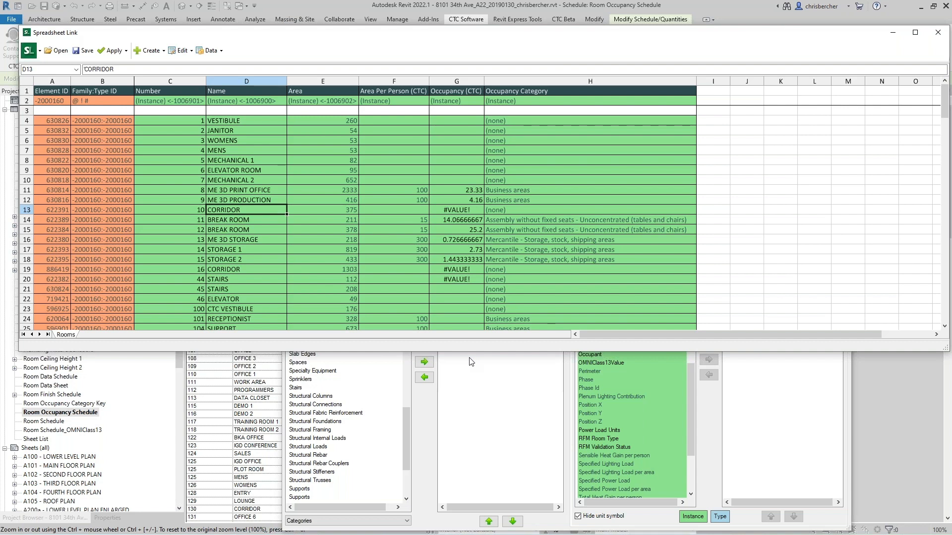
key("ctrl+z")
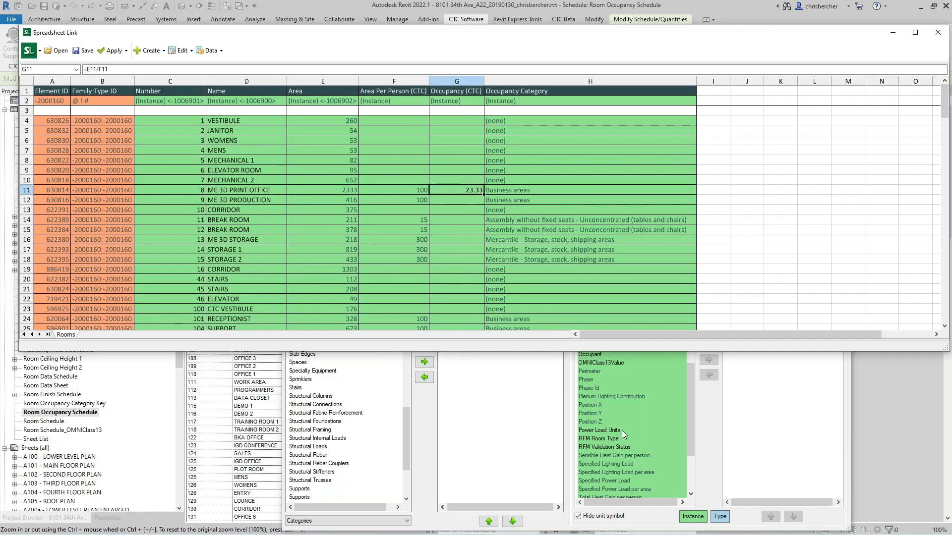
- Flag Area, Area Per Person (CTC), Occupancy (CTC) and Occupancy Category as Calc parameters in the Spreadsheet Link settings
left_click(746, 416)
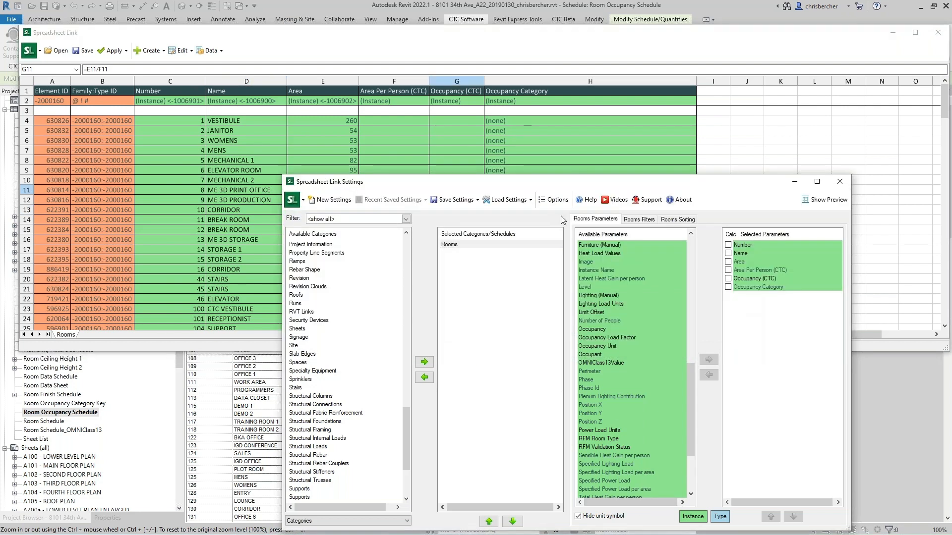
left_click_drag(572, 187, 550, 165)
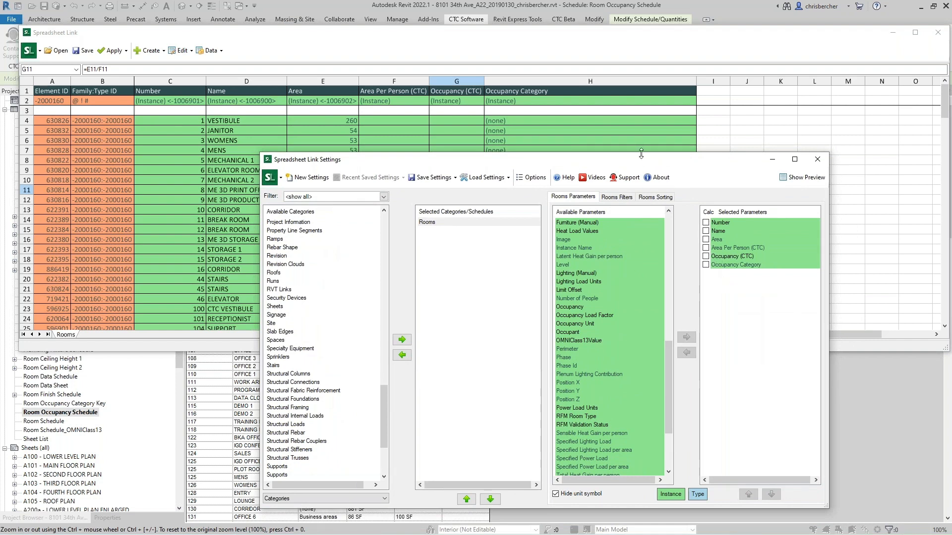
left_click_drag(651, 167, 564, 221)
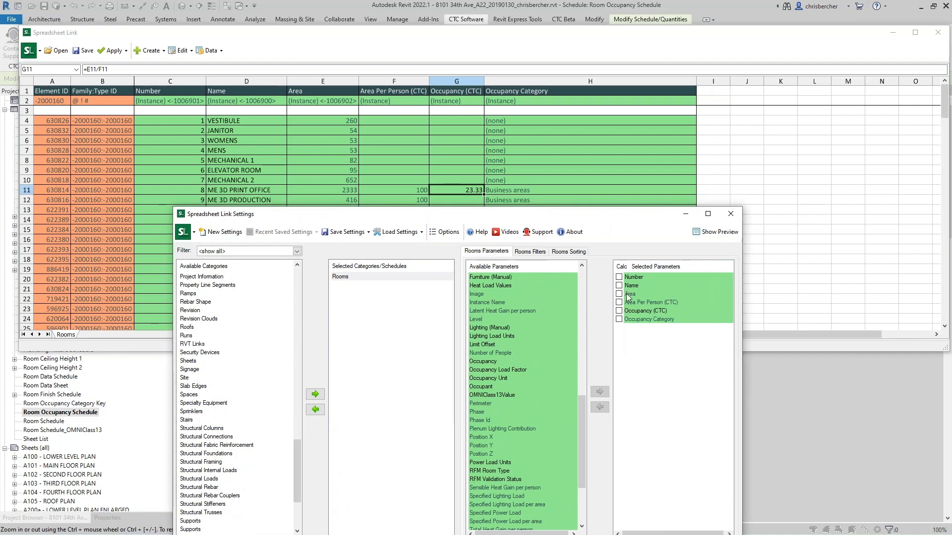
left_click(644, 310)
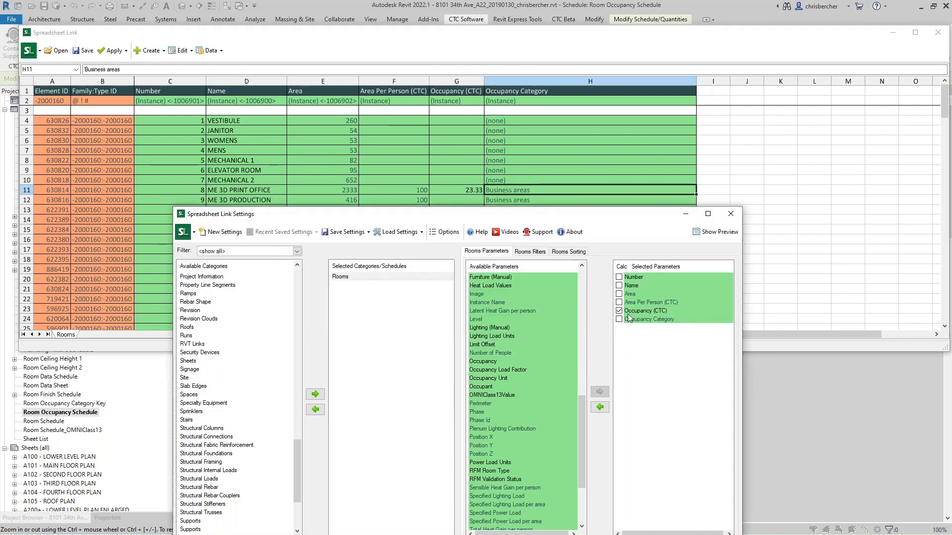
left_click(620, 303)
left_click(619, 312)
left_click(619, 294)
left_click(619, 311)
- Compare the Occupancy (CTC) cells in the Rooms worksheet with the parameters flagged for Calc in the settings
left_click(457, 191)
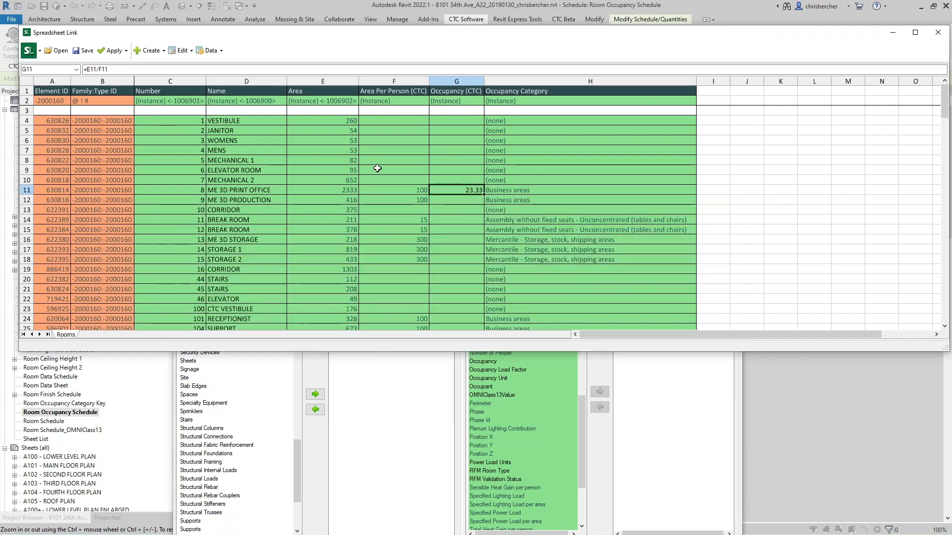
left_click(465, 170)
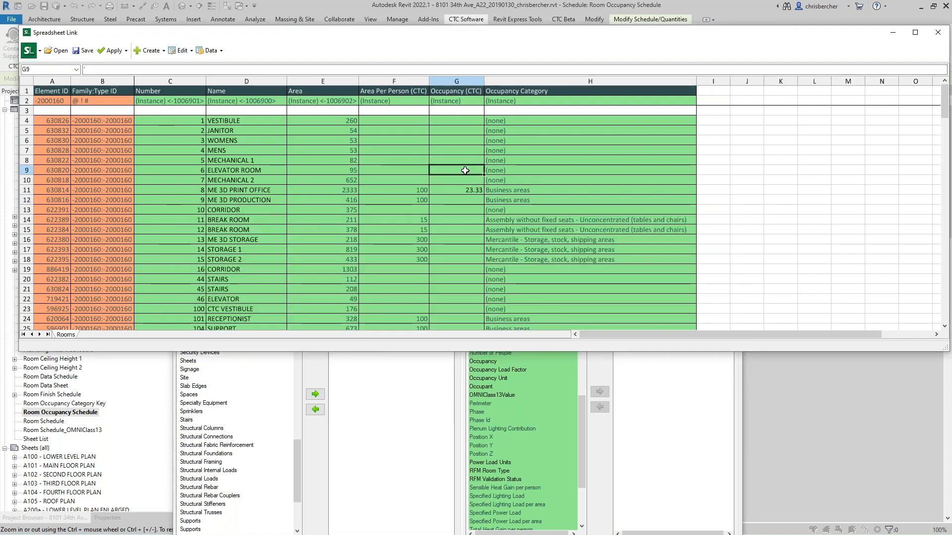
left_click(469, 190)
left_click(660, 425)
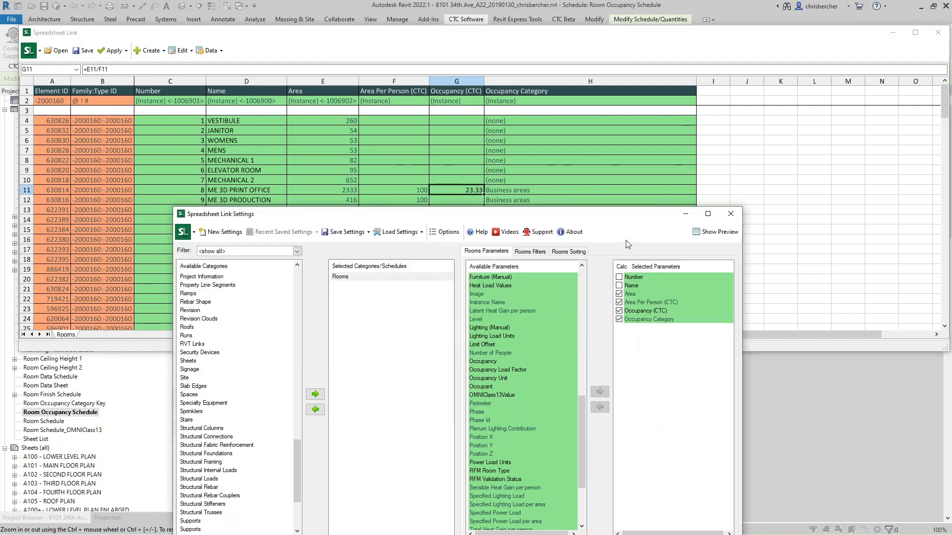
left_click(478, 193)
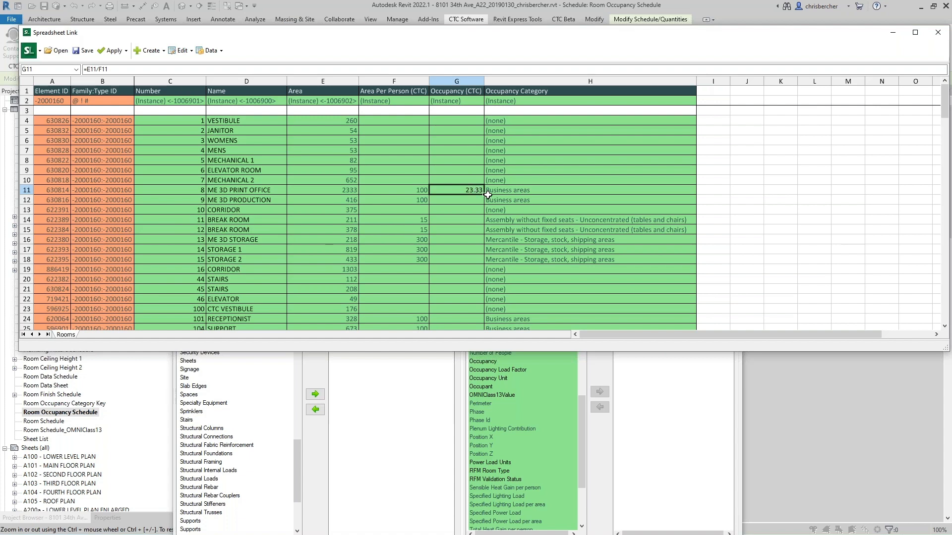
left_click(466, 301)
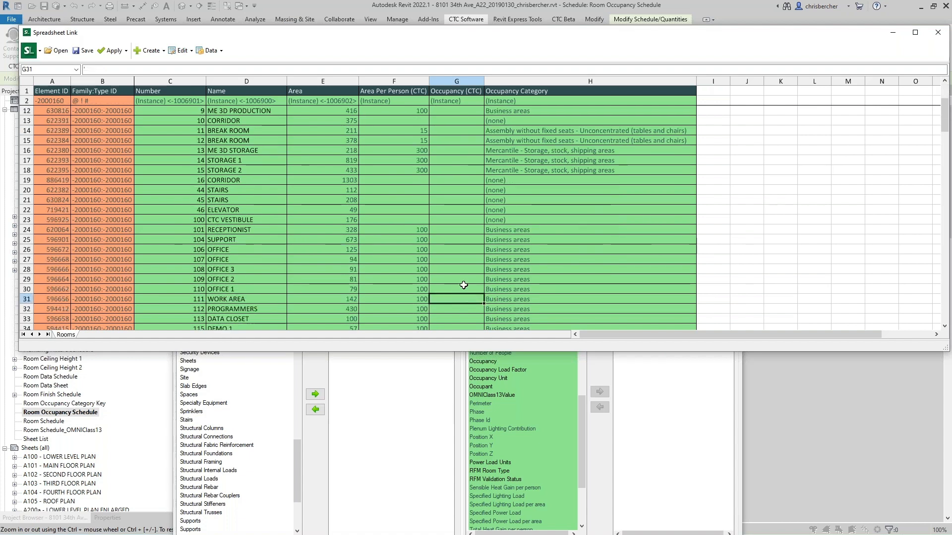
left_click(639, 373)
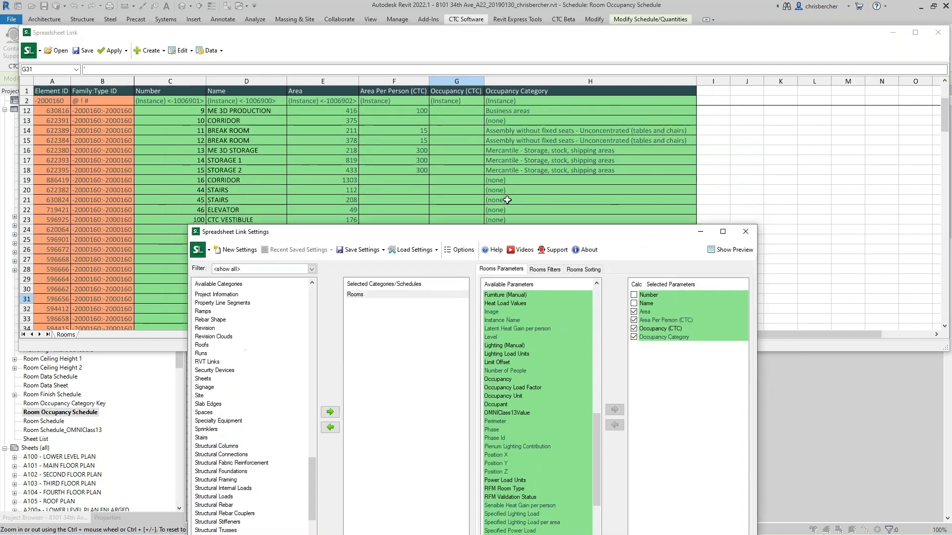
scroll(457, 171, "up", 3)
left_click(465, 174)
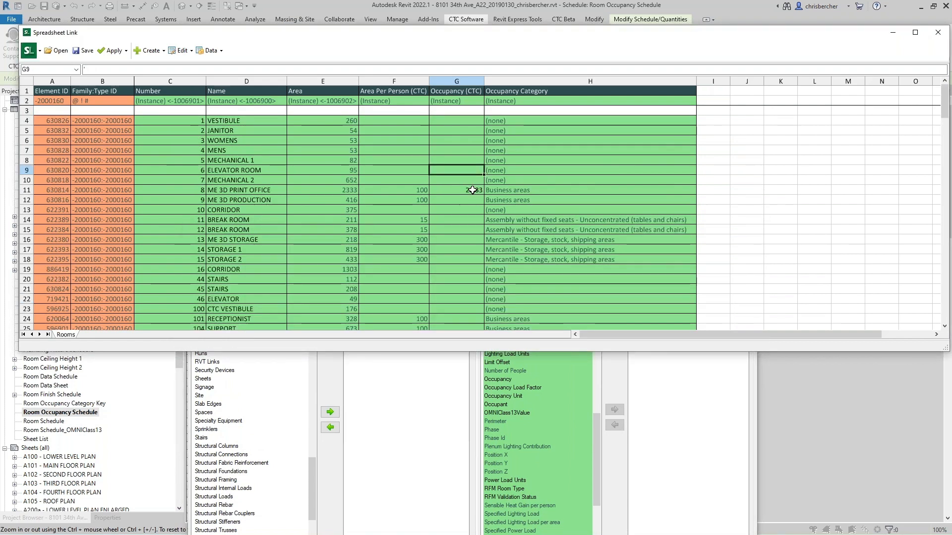
- Clear the Occupancy (CTC) cell of room 8 ME 3D PRINT OFFICE and begin a formula there with =iferror(roundup(
left_click(469, 191)
key("Delete")
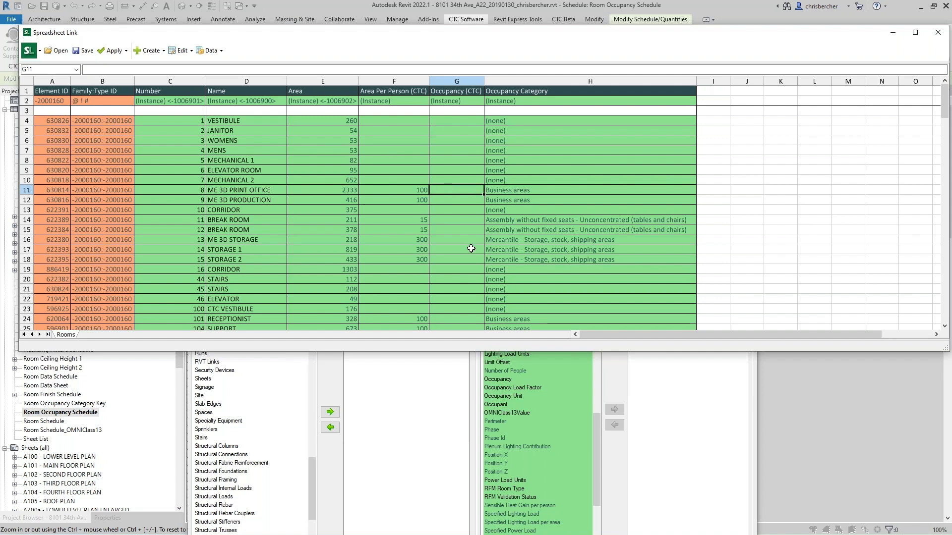
left_click(205, 70)
type("=")
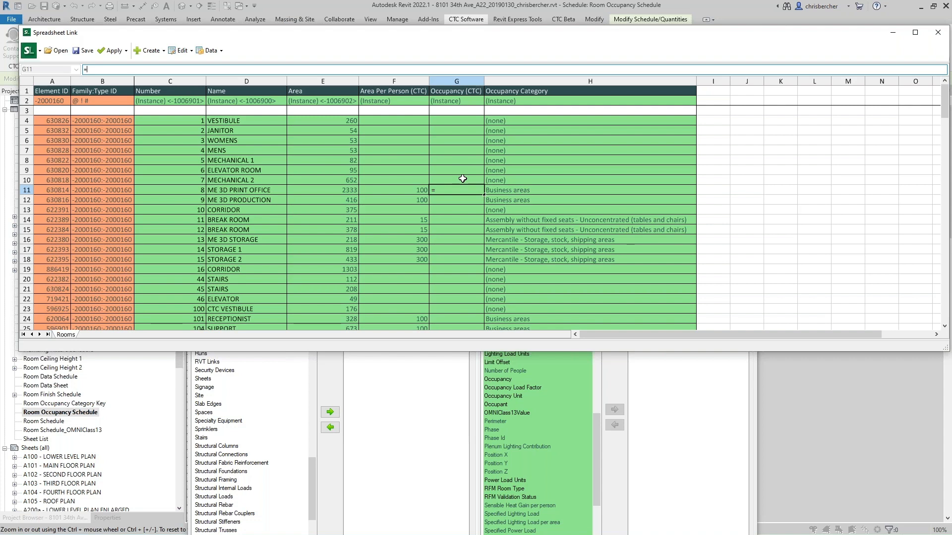
type("iferror(round")
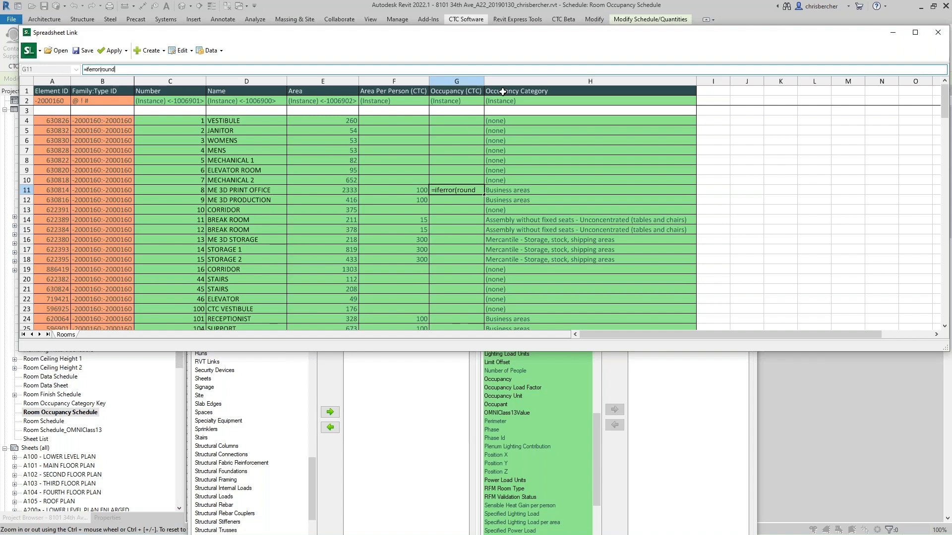
left_click(484, 82)
left_click(506, 214)
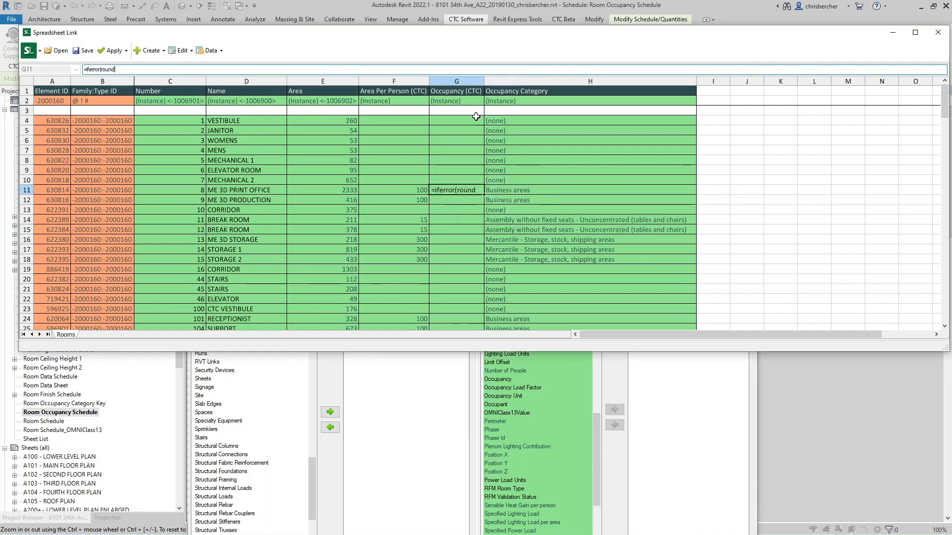
type("up(")
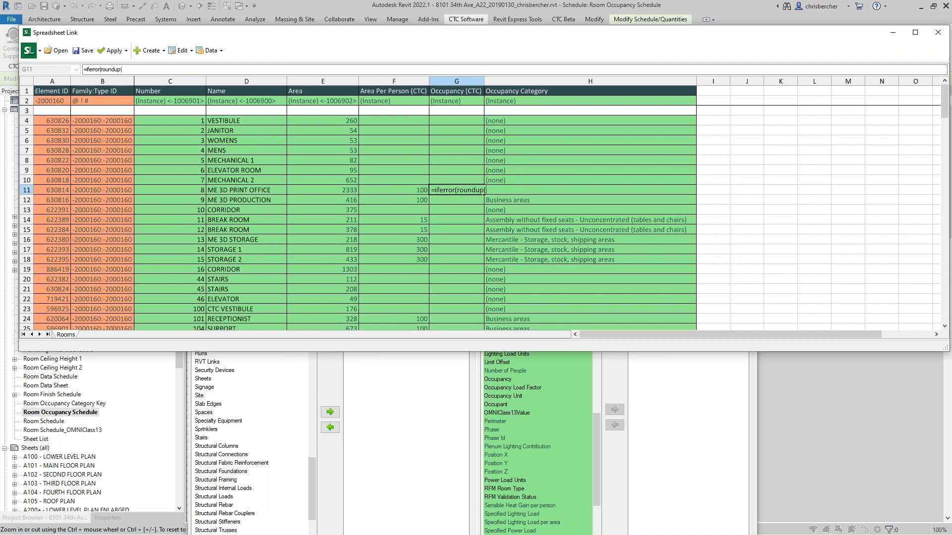
- Complete the room 8 Occupancy (CTC) formula as =IFERROR(ROUNDUP(E11/F11,0),"")
left_click(350, 191)
type("/")
left_click(384, 191)
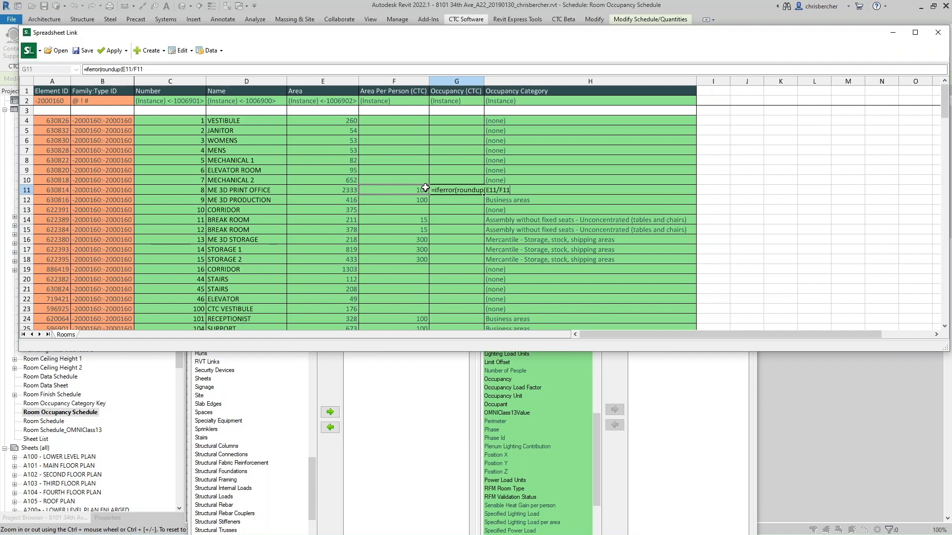
type(",")
type("0),\"")
type("),0")
type("\"")
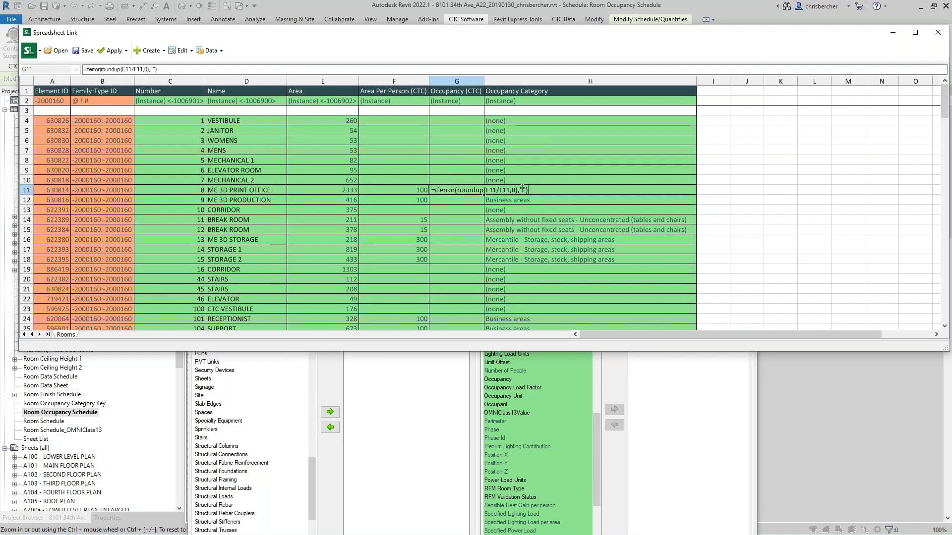
key("Return")
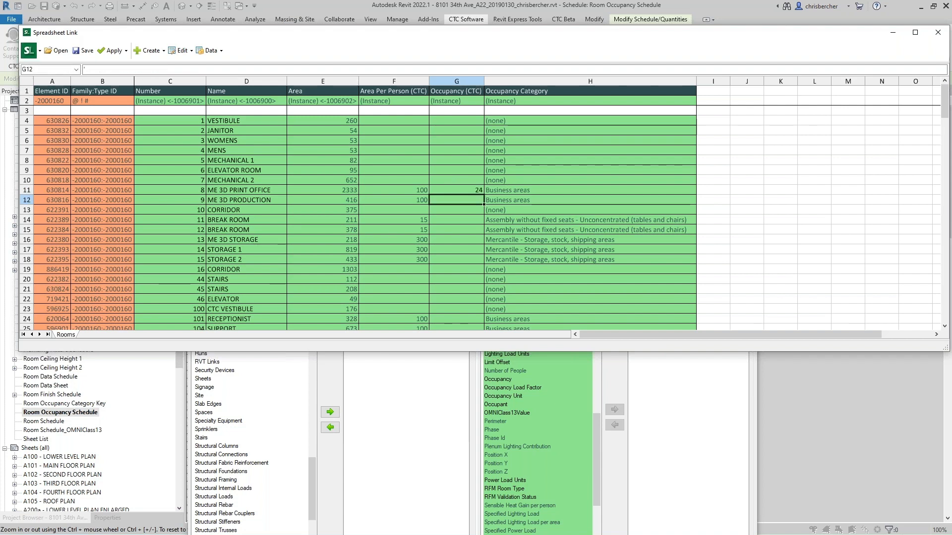
- Fill the rounded Occupancy (CTC) formula from room 8 down to room 15 STORAGE 2
left_click(471, 186)
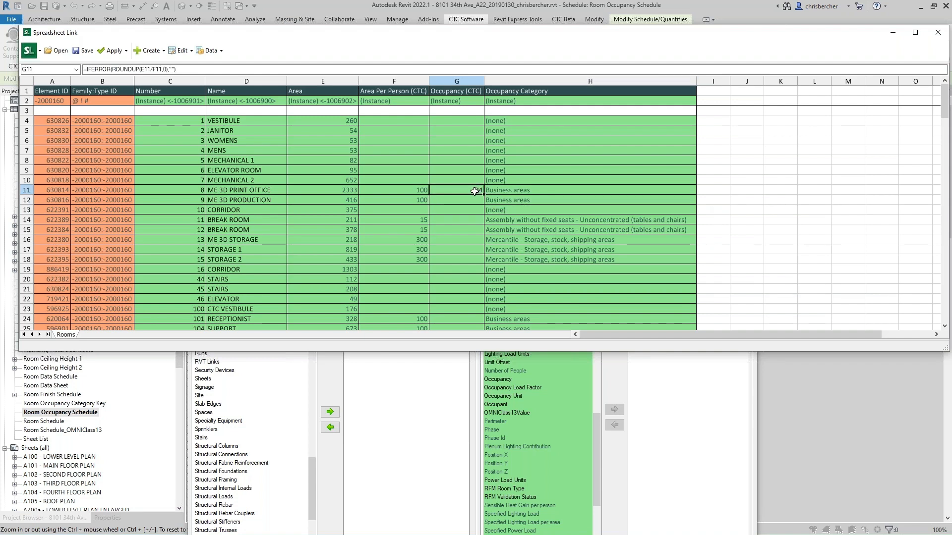
left_click_drag(484, 195, 486, 261)
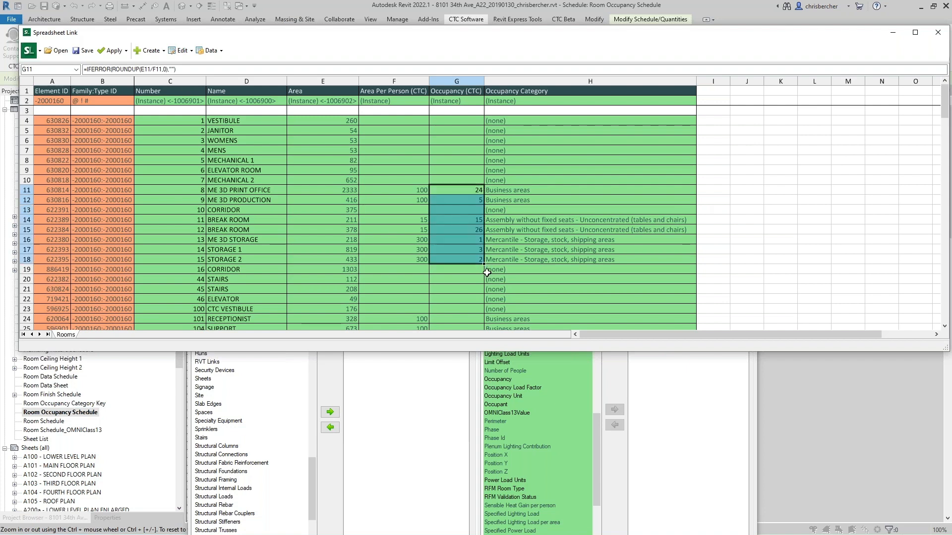
scroll(598, 375, "down", 1)
- Remove the Calc flag from Occupancy Category, Area Per Person (CTC) and Area, keeping only Occupancy (CTC) flagged
left_click(669, 392)
left_click(633, 337)
left_click(634, 320)
left_click(634, 312)
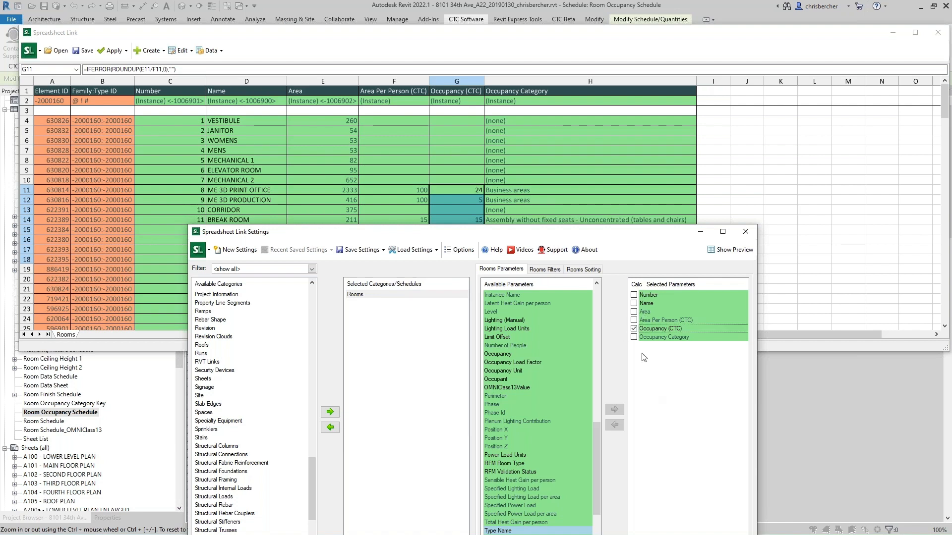
- View the Rooms sorting options and inspect the filled Occupancy (CTC) formula of room 15 STORAGE 2
left_click(584, 269)
left_click(603, 289)
left_click(602, 296)
left_click(467, 195)
left_click(470, 259)
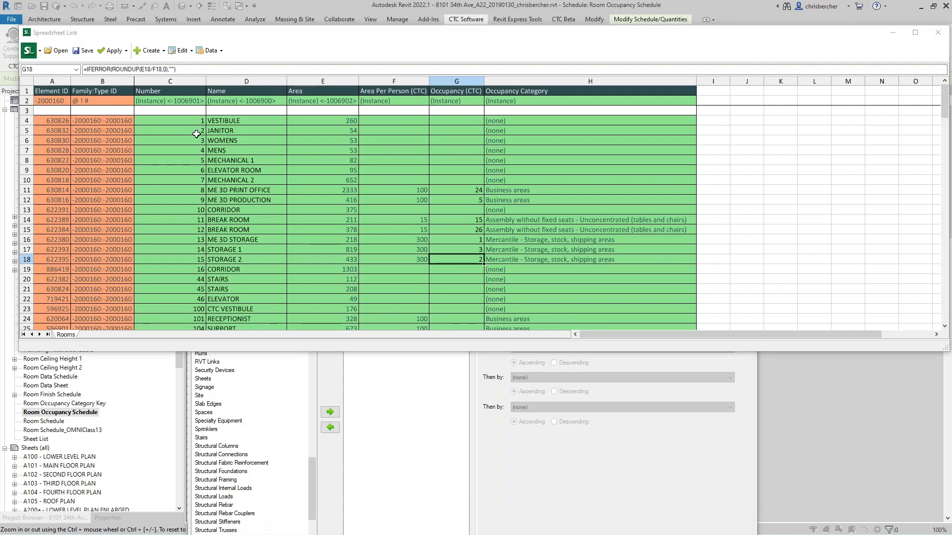
left_click_drag(221, 38, 376, 81)
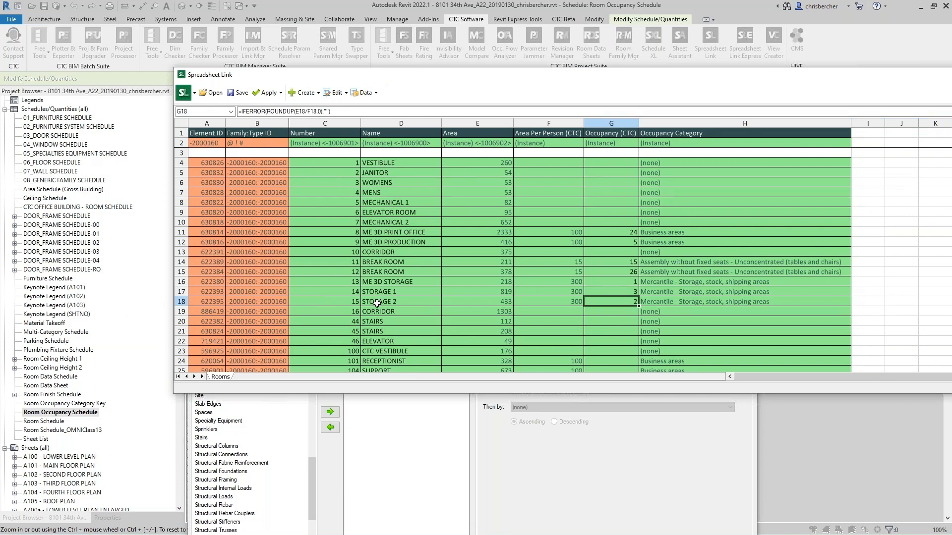
left_click_drag(918, 80, 749, 106)
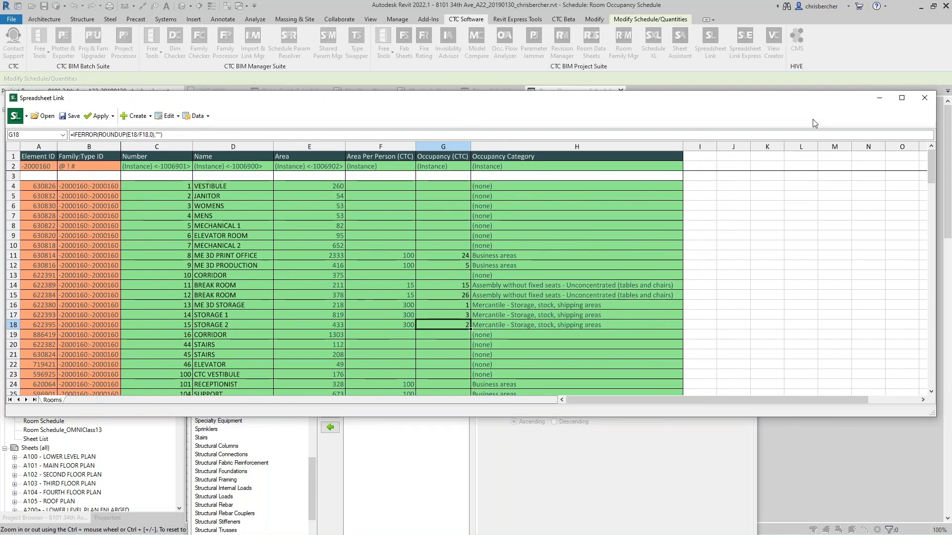
left_click_drag(482, 97, 505, 78)
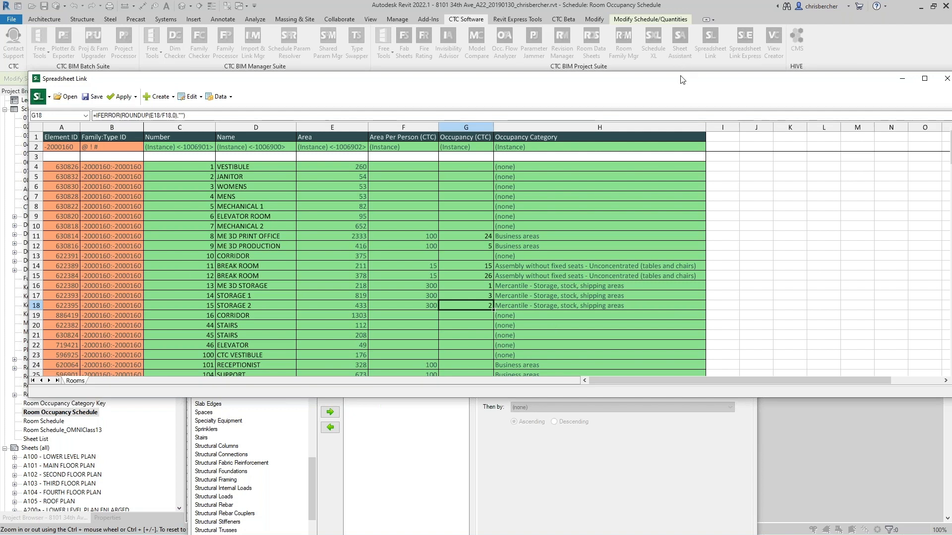
left_click_drag(677, 85, 585, 81)
left_click_drag(688, 82, 787, 58)
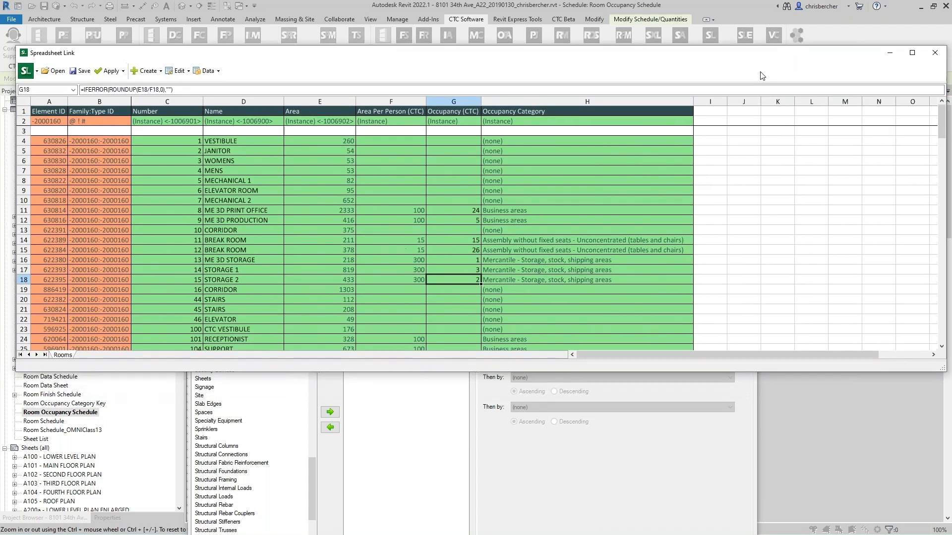
- Return to the Rooms parameters in the settings and review the available categories and the Categories, Types and Schedules choices
left_click(547, 459)
left_click_drag(575, 233, 547, 83)
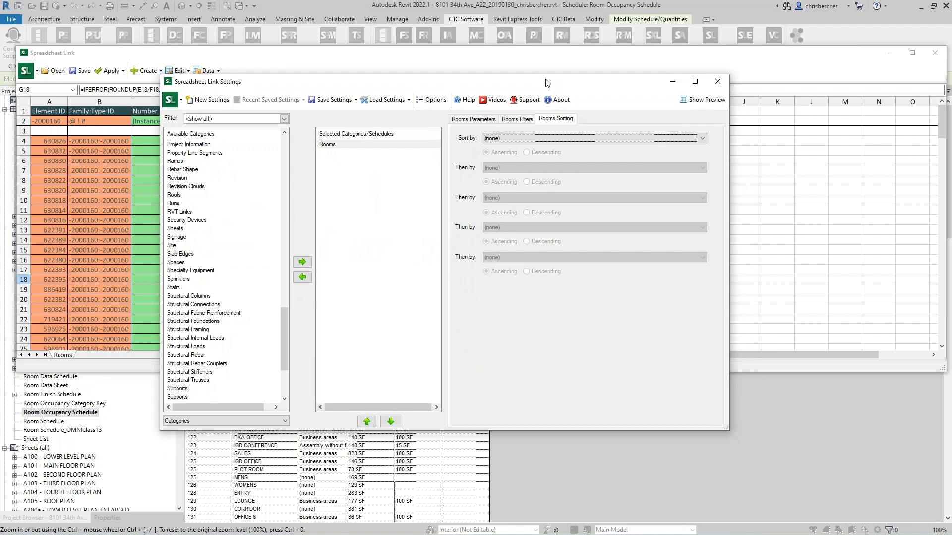
left_click(474, 119)
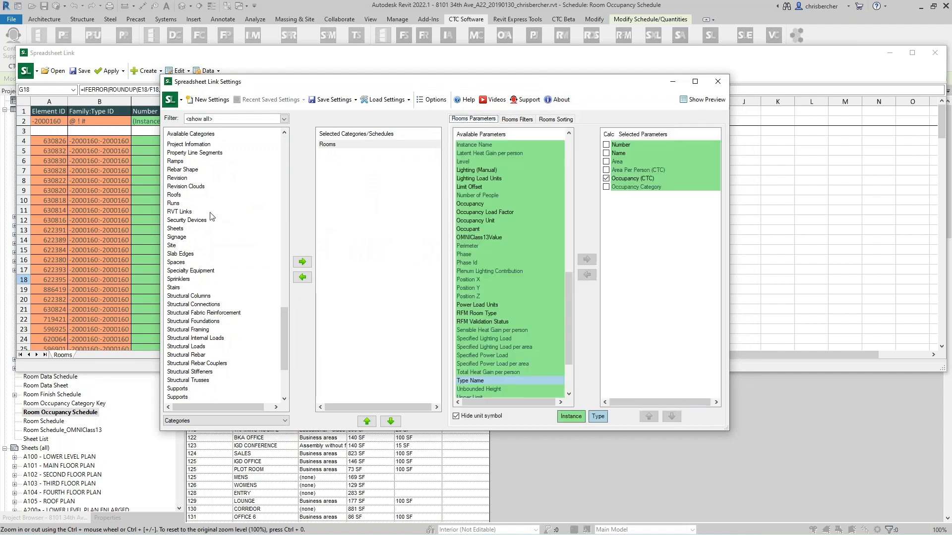
left_click_drag(281, 341, 281, 232)
left_click(235, 421)
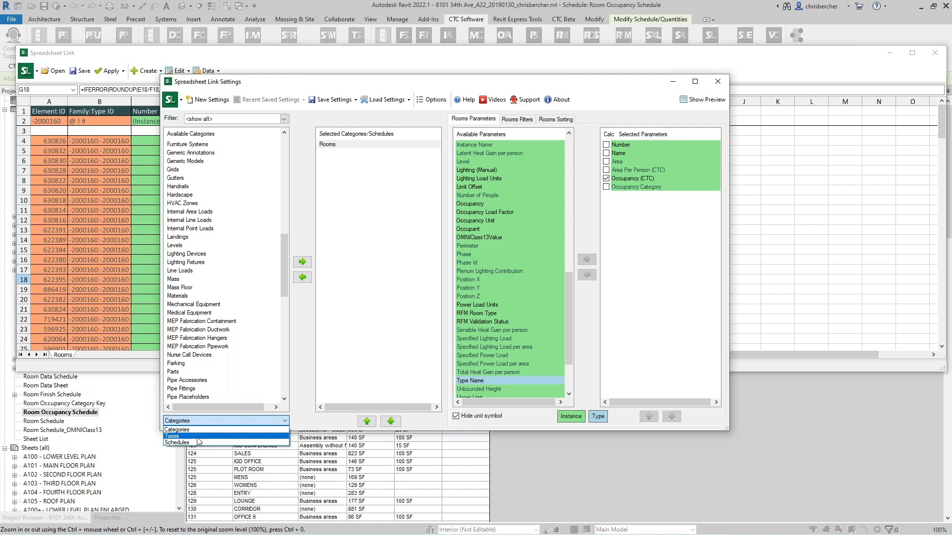
left_click(50, 395)
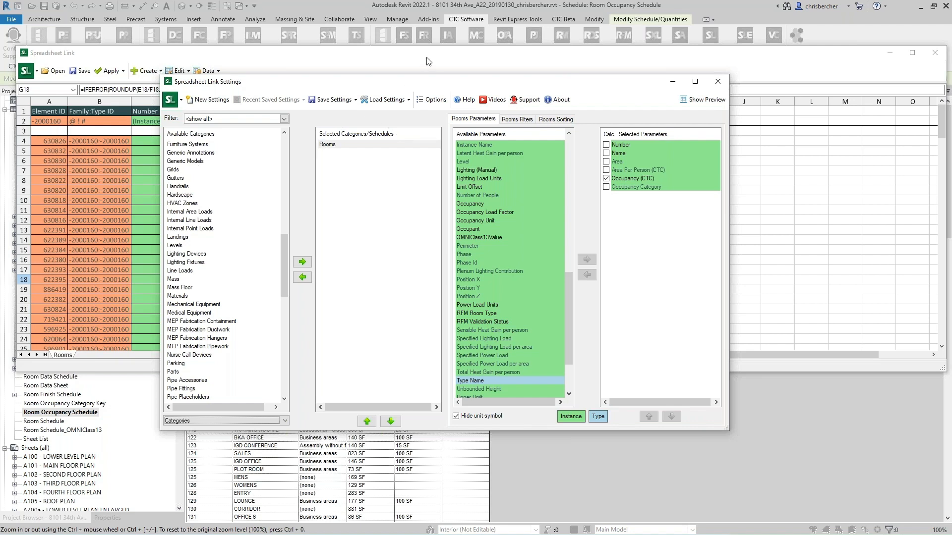
- Find the Sheets category and add it to the selected categories alongside Rooms
left_click_drag(431, 86, 483, 59)
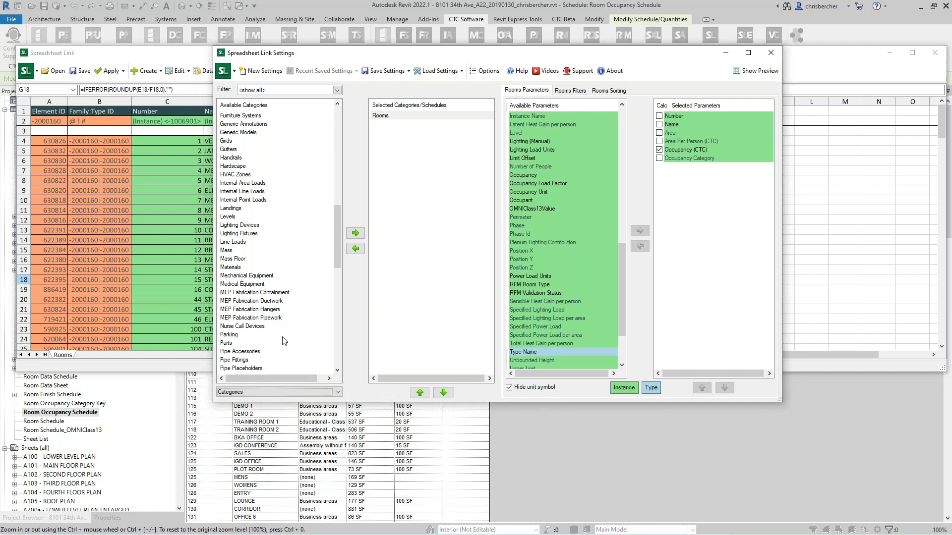
scroll(236, 356, "down", 12)
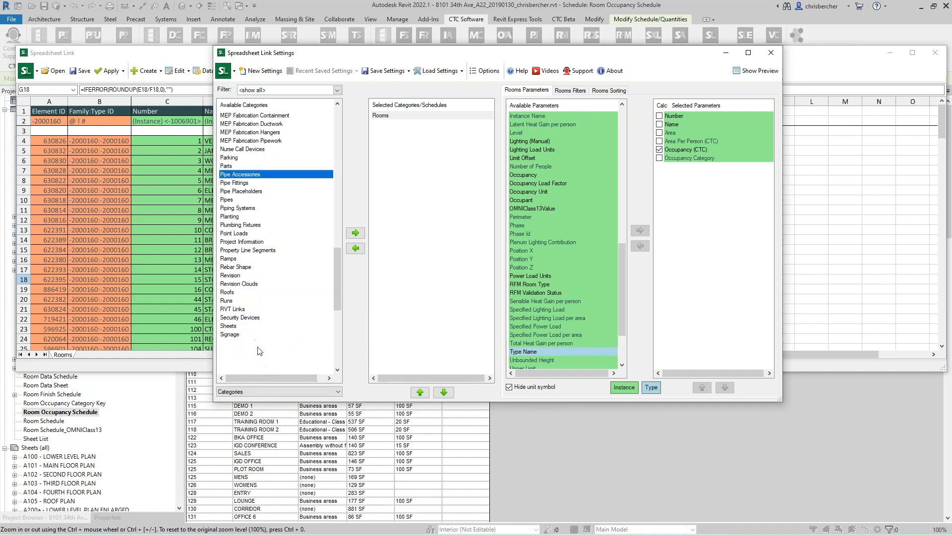
scroll(236, 355, "up", 3)
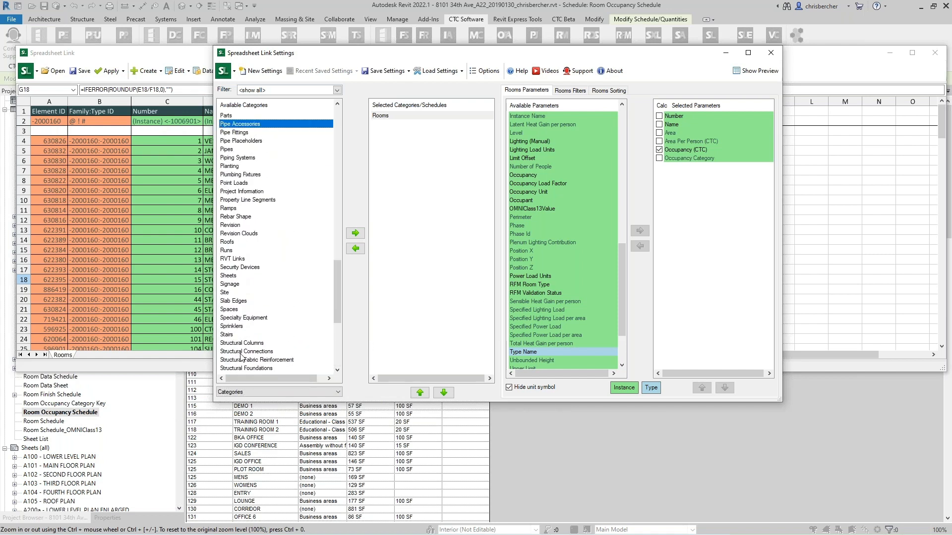
scroll(258, 337, "down", 3)
scroll(259, 337, "down", 1)
scroll(259, 337, "up", 1)
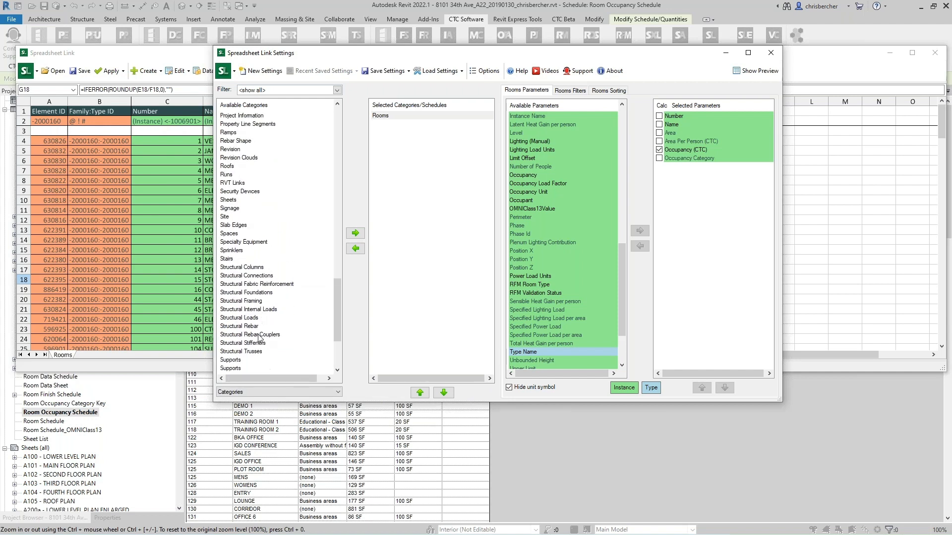
left_click(229, 200)
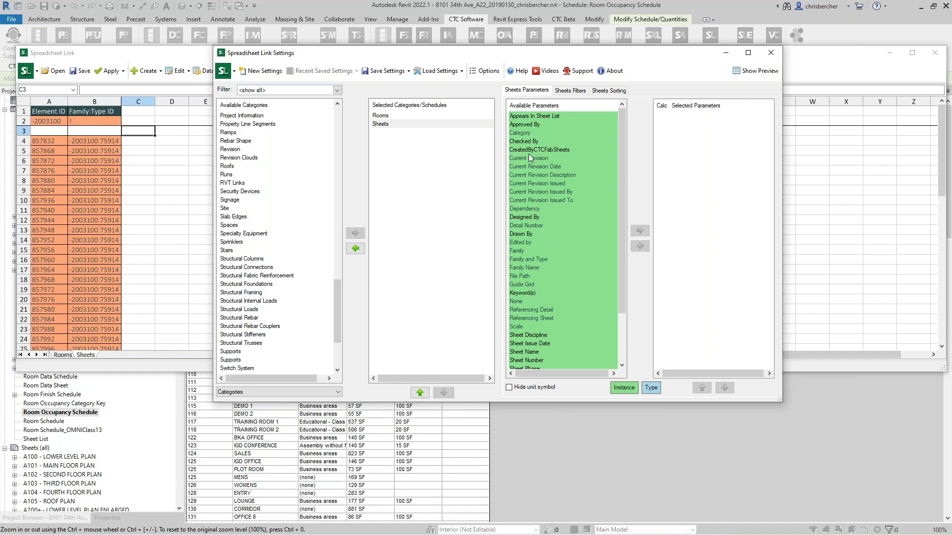
left_click_drag(540, 54, 566, 60)
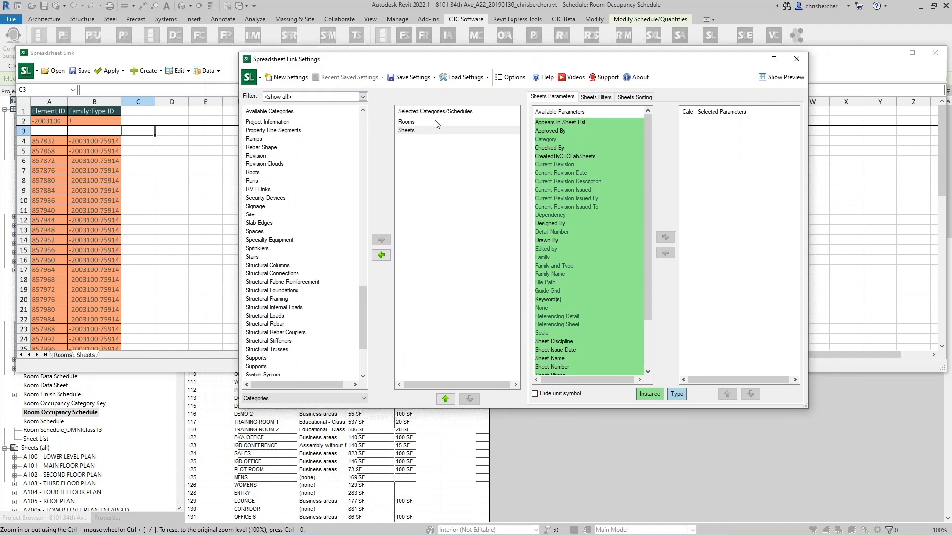
- Create 20 new sheets in the Sheets worksheet using a chosen titleblock
left_click(198, 89)
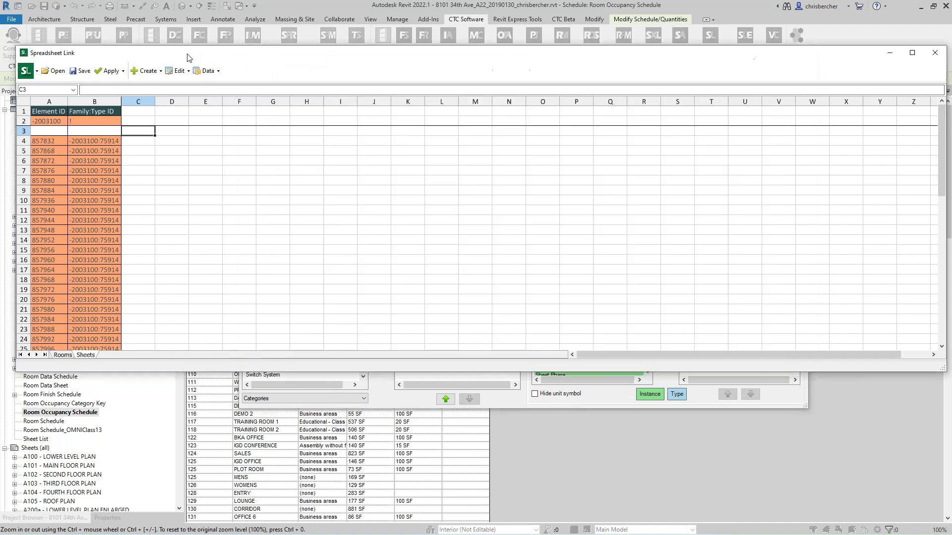
left_click(157, 77)
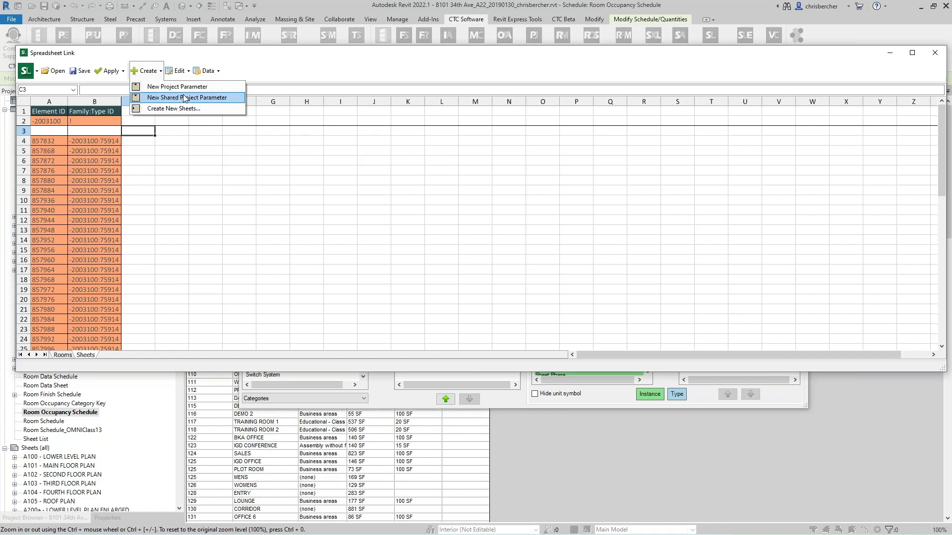
left_click(186, 108)
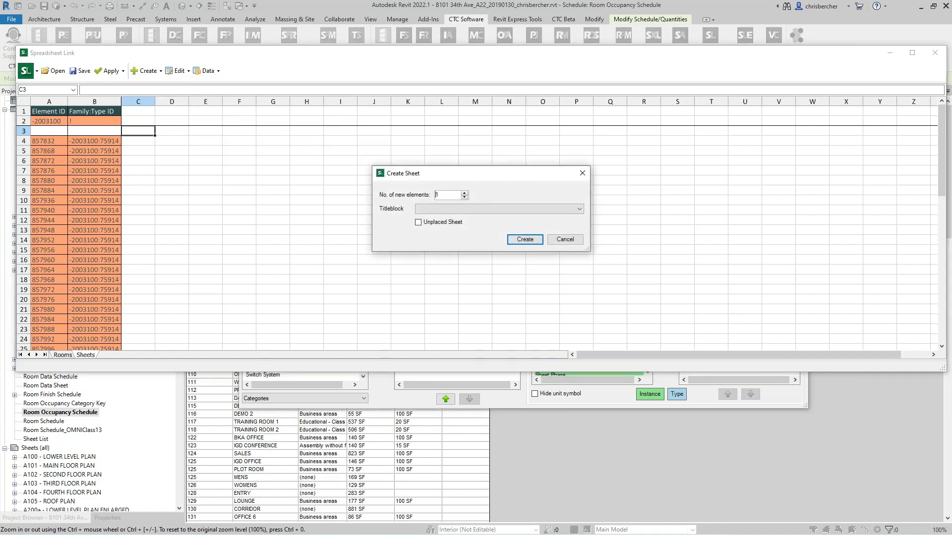
left_click_drag(453, 195, 393, 210)
type("20")
left_click(510, 208)
left_click(481, 218)
left_click(525, 239)
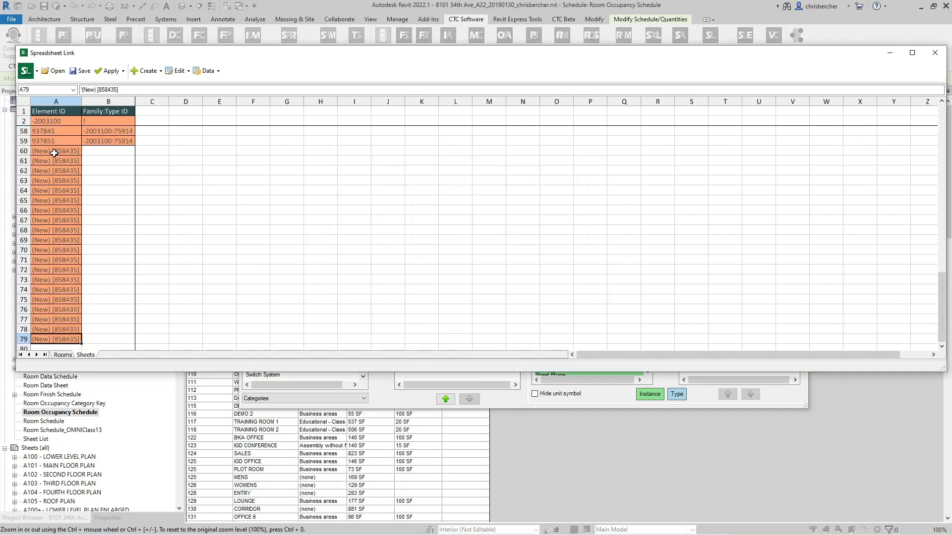
- Add the Sheet Number and Sheet Name parameters to the Sheets category and bring the worksheet back into view
left_click(510, 397)
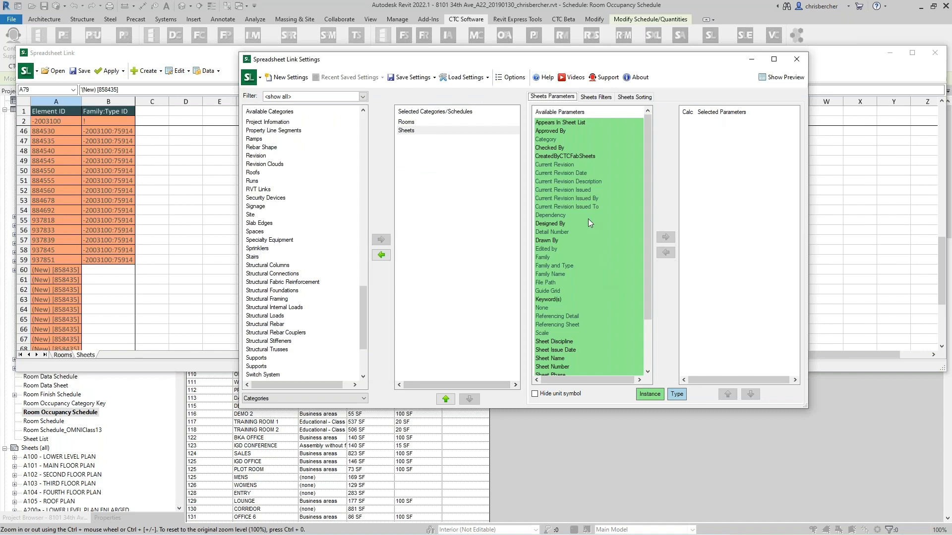
scroll(556, 325, "down", 1)
left_click(554, 342)
double_click(553, 342)
double_click(553, 334)
left_click_drag(678, 65, 740, 105)
left_click(694, 63)
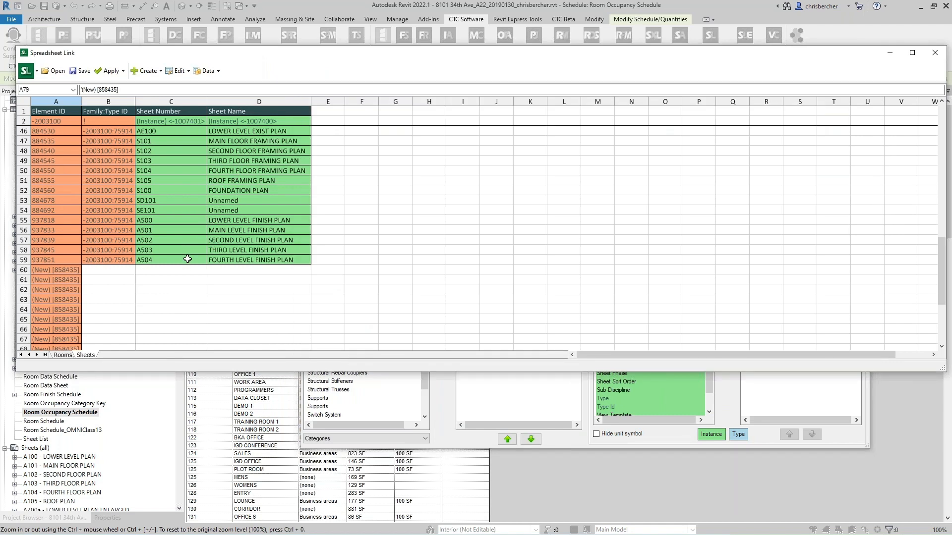
- Fill the Sheet Number series from A504 down through the new sheet rows, continuing with A505 onward
scroll(187, 257, "down", 3)
left_click(176, 180)
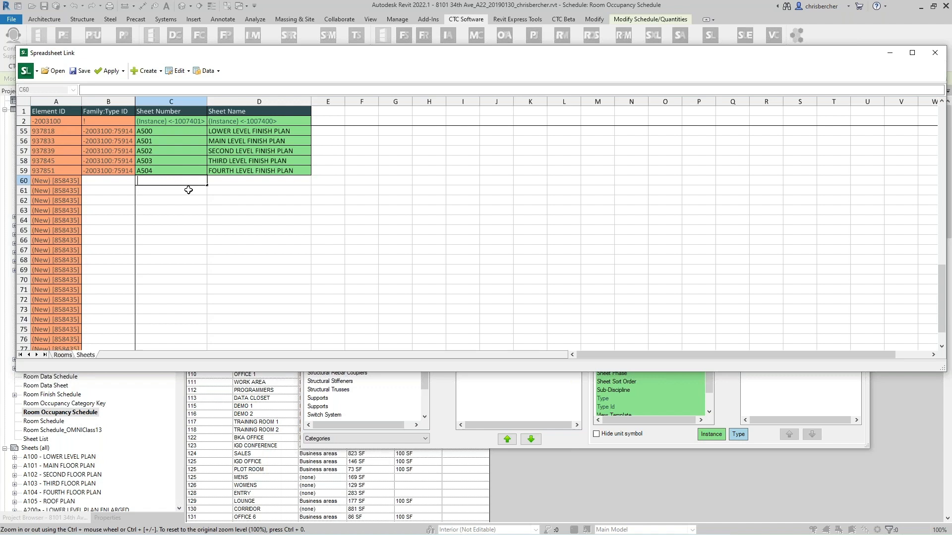
left_click(183, 172)
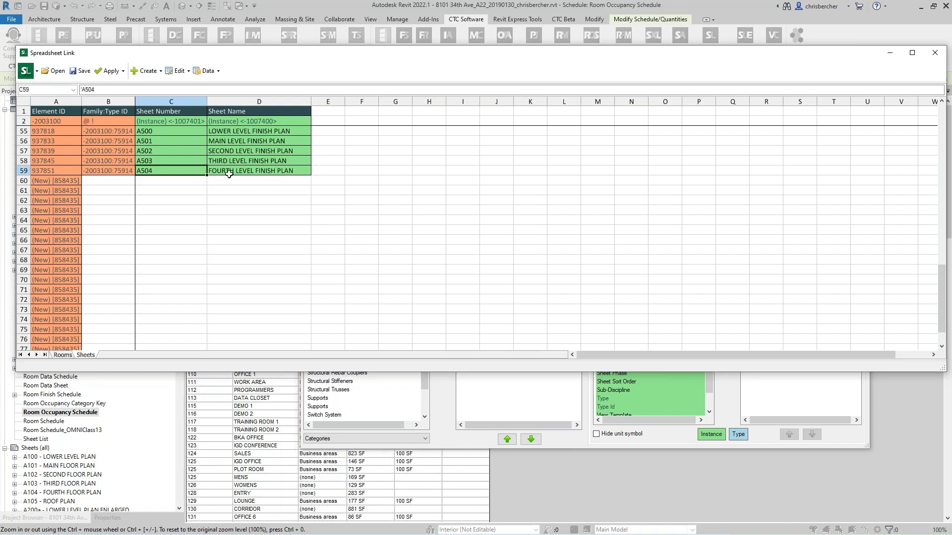
scroll(206, 174, "down", 1)
left_click_drag(207, 147, 204, 283)
scroll(251, 282, "up", 4)
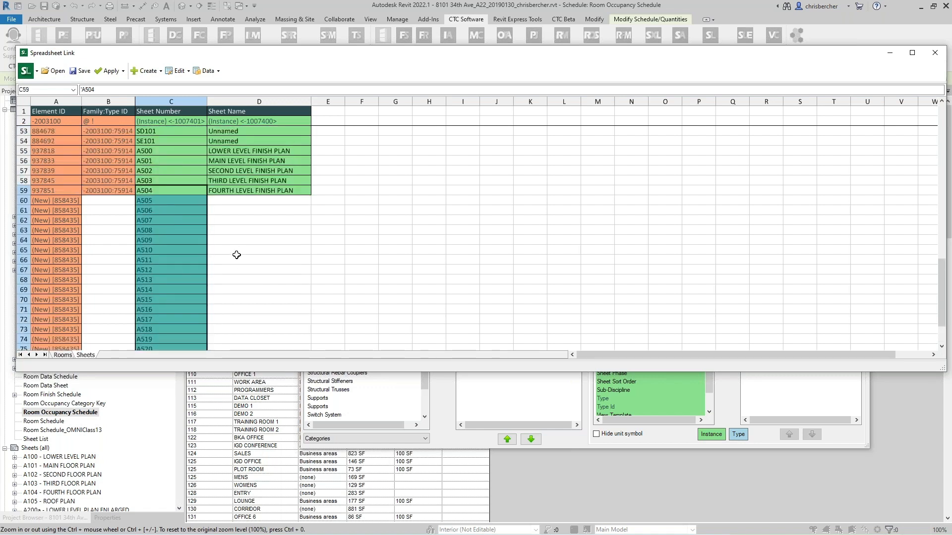
- Enter DETAILS as the Sheet Name for new sheet A505 and fill it down through sheet A524
left_click(252, 191)
scroll(297, 194, "down", 1)
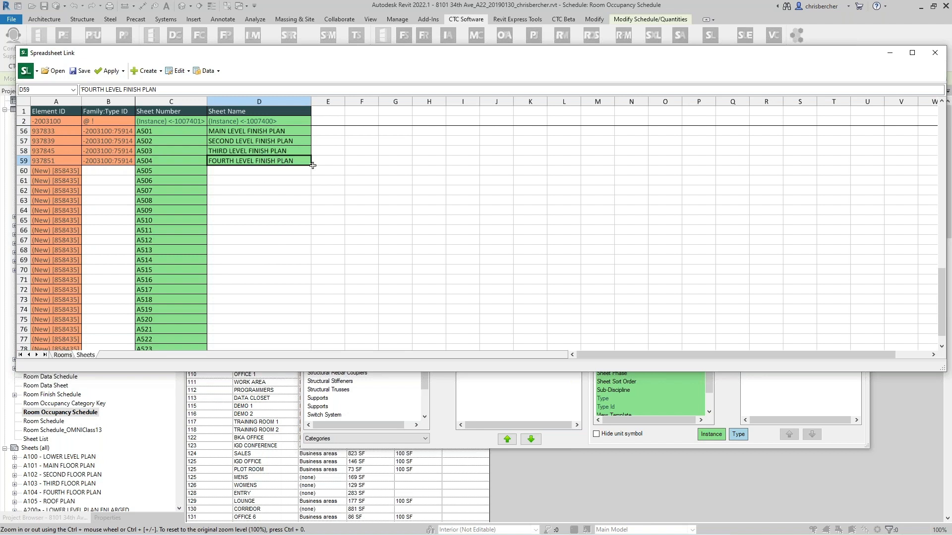
left_click_drag(311, 165, 79, 203)
left_click(273, 165)
left_click(272, 171)
double_click(272, 170)
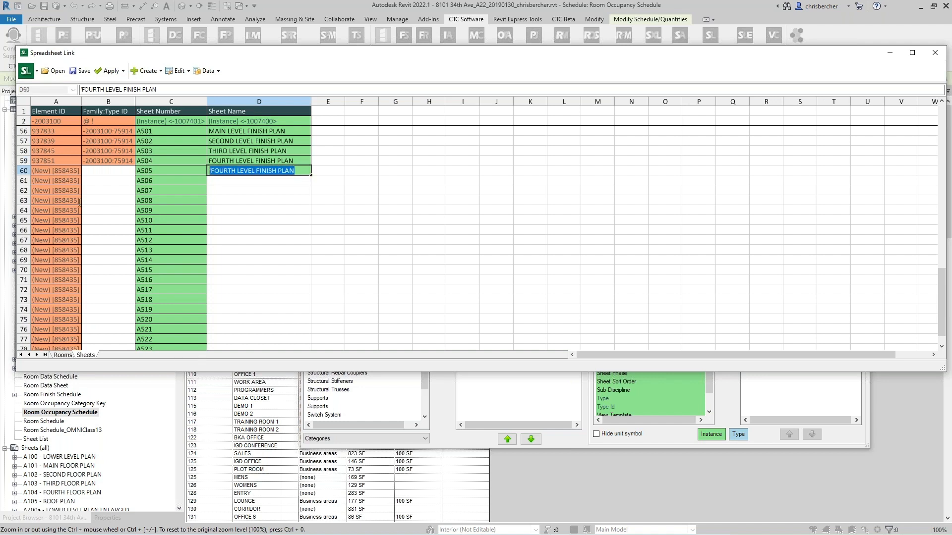
type("DETAOI")
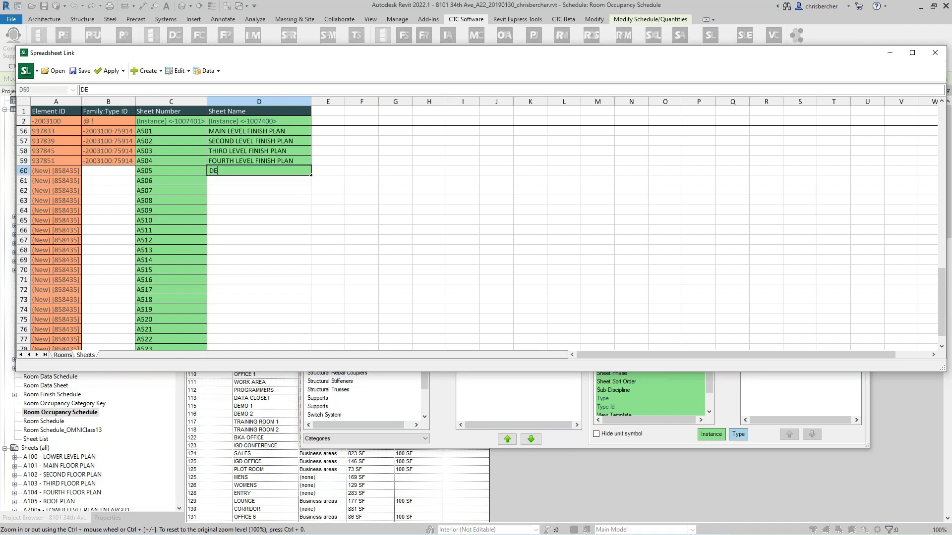
key("BackSpace")
type("ILS")
key("Return")
key("Up")
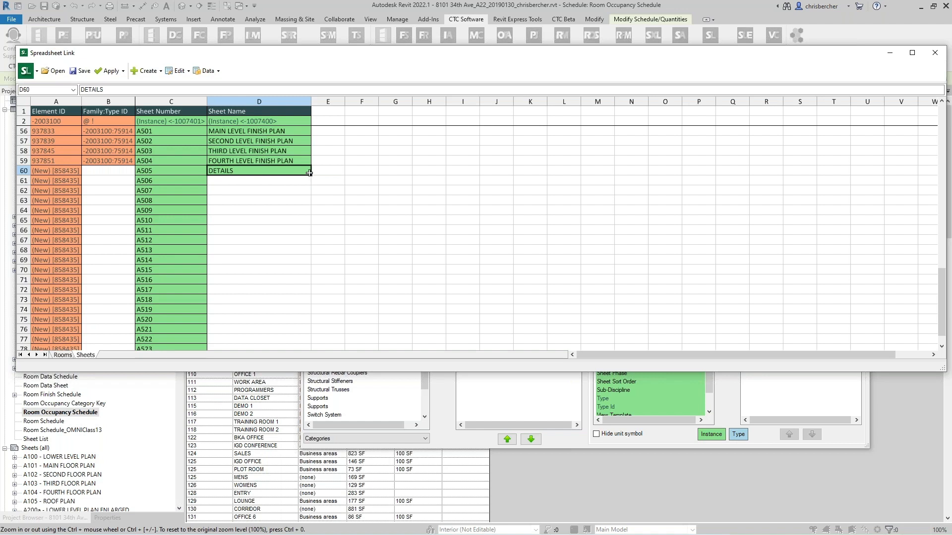
left_click_drag(313, 176, 297, 339)
left_click(280, 239)
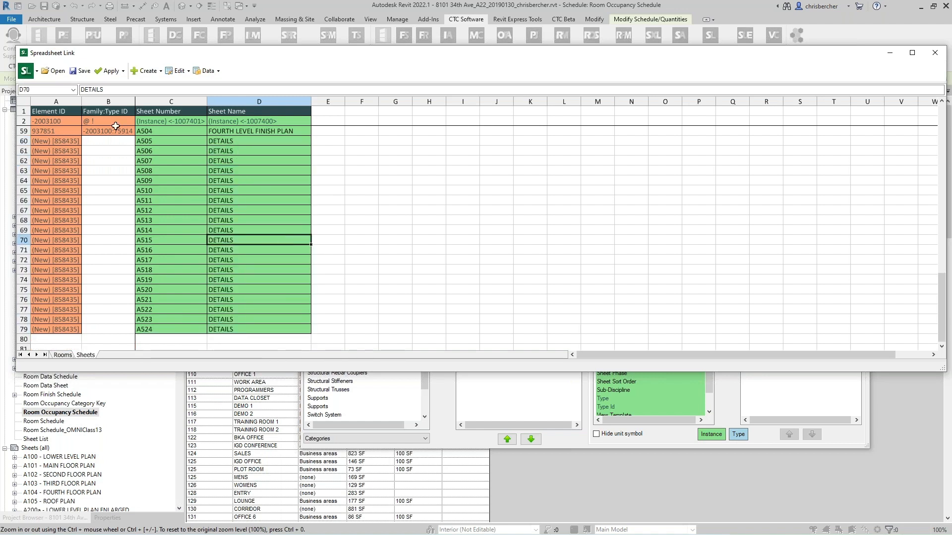
- Apply only the active Sheets worksheet to the Revit project and dismiss the import result
left_click(110, 70)
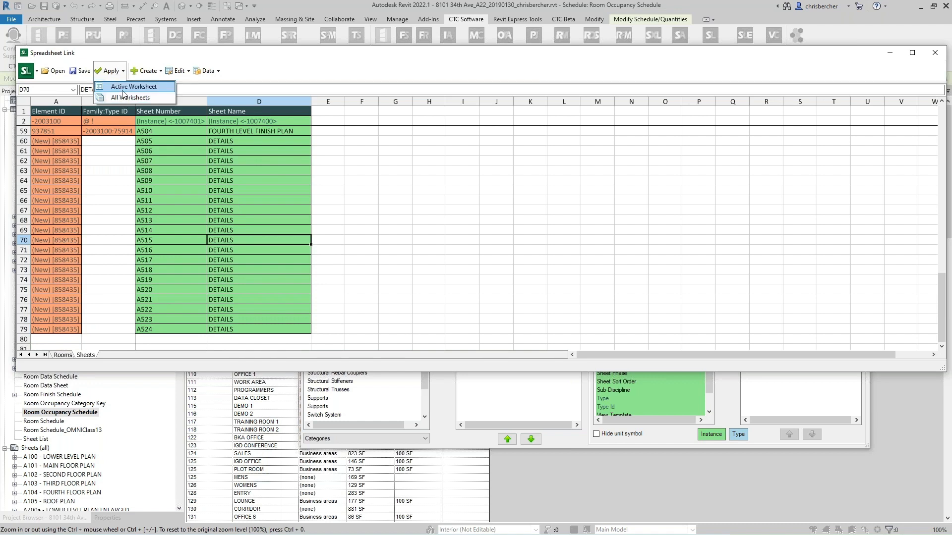
left_click(123, 88)
left_click(465, 281)
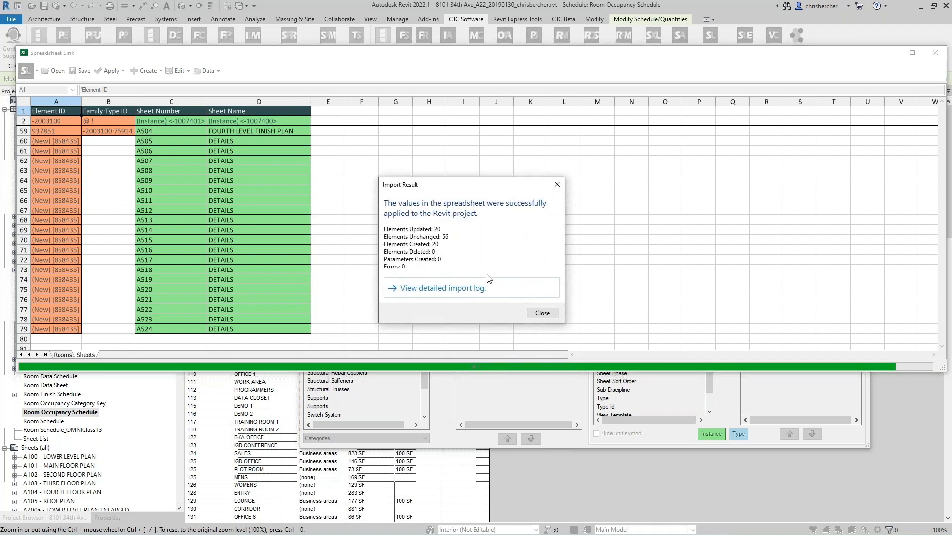
left_click(532, 315)
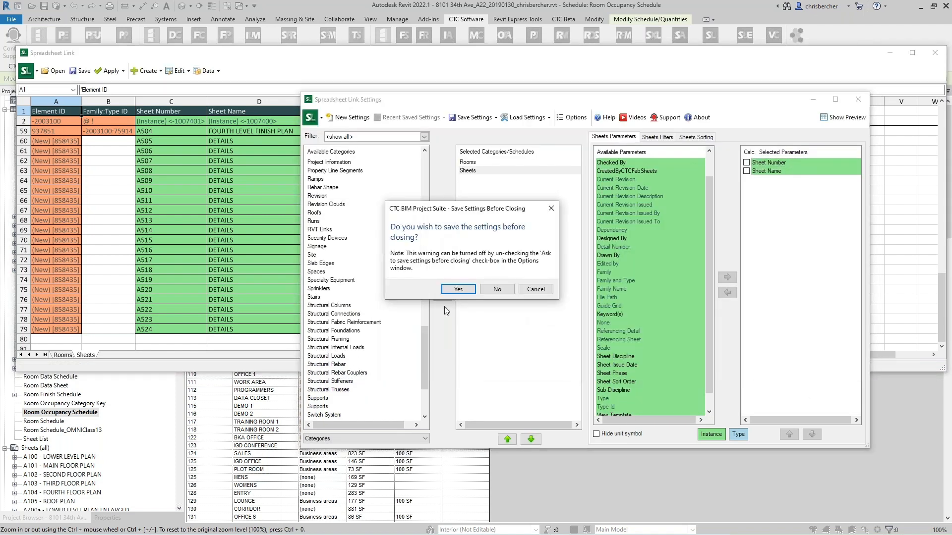
- Close Spreadsheet Link and look through the new DETAILS sheets A505 to A524 in the Project Browser
left_click(456, 288)
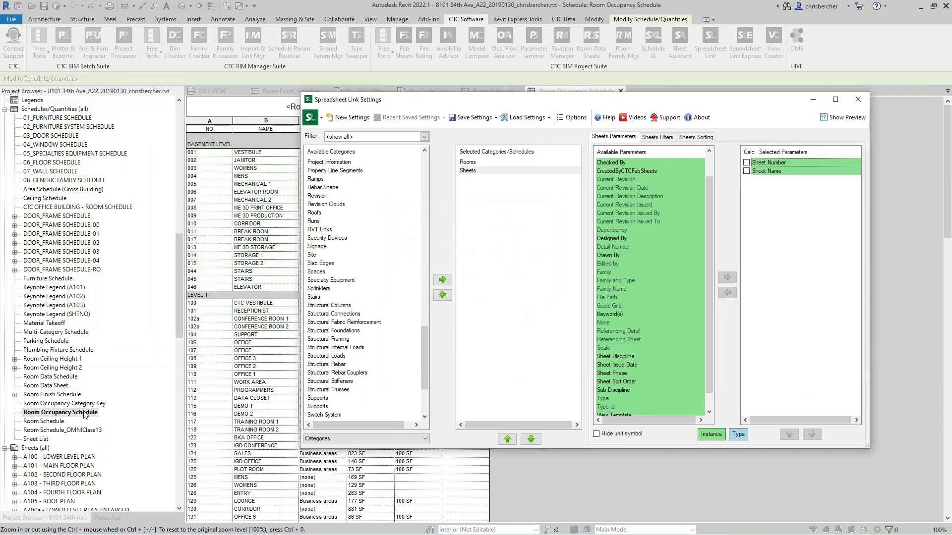
left_click(64, 430)
scroll(116, 432, "down", 8)
scroll(116, 433, "down", 9)
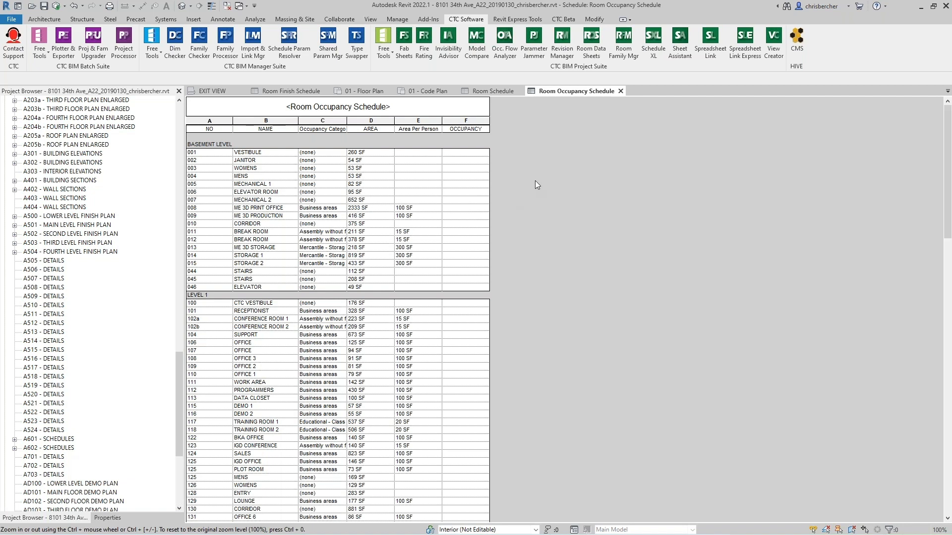
- Reopen Spreadsheet Link and add the Doors category to the selected categories
left_click(711, 53)
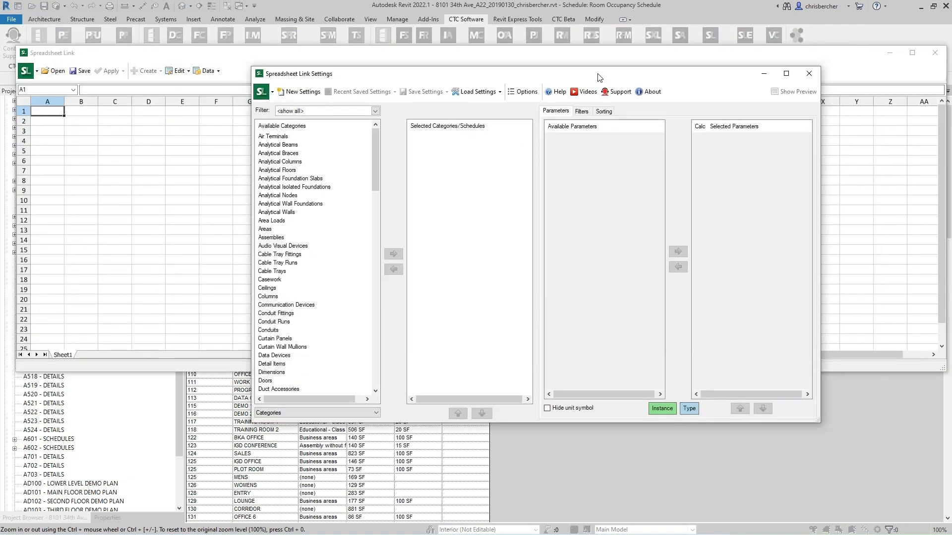
left_click_drag(599, 78, 612, 91)
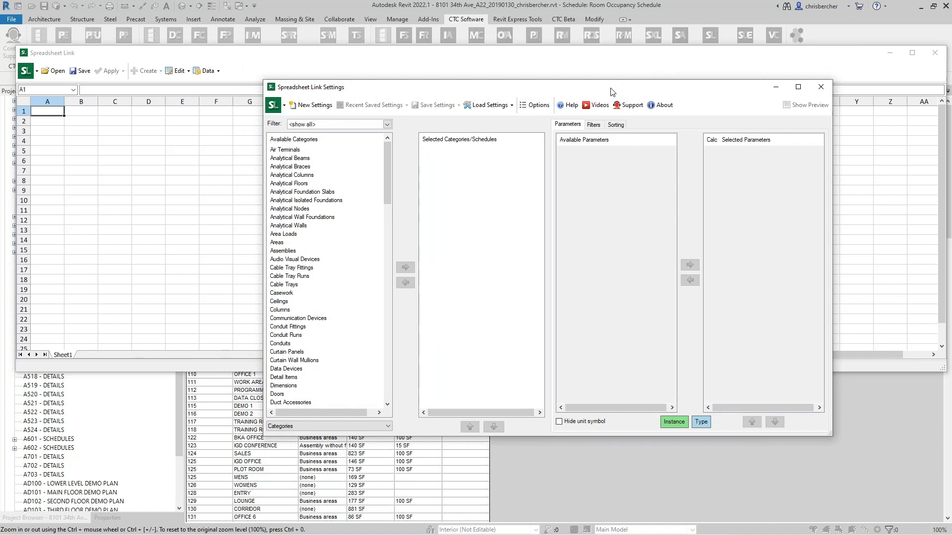
left_click(490, 105)
left_click(281, 394)
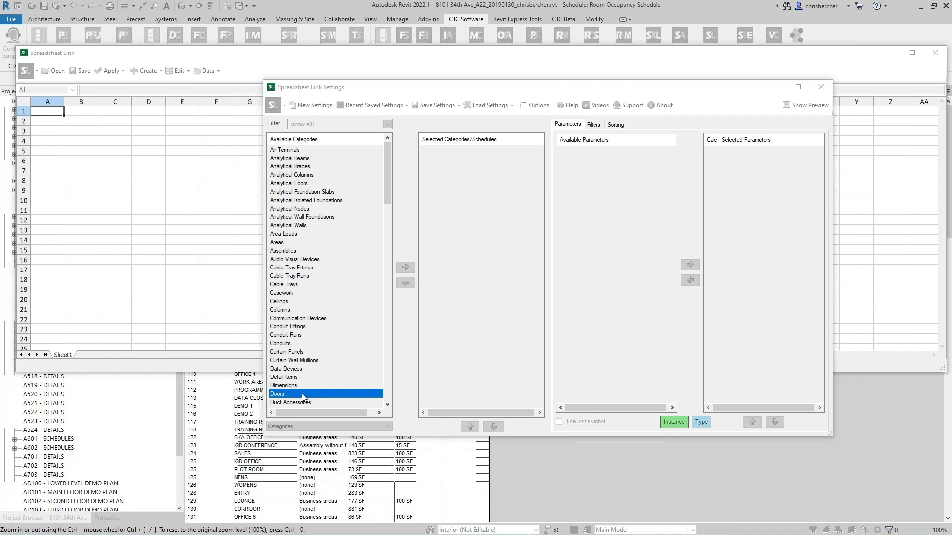
left_click(405, 267)
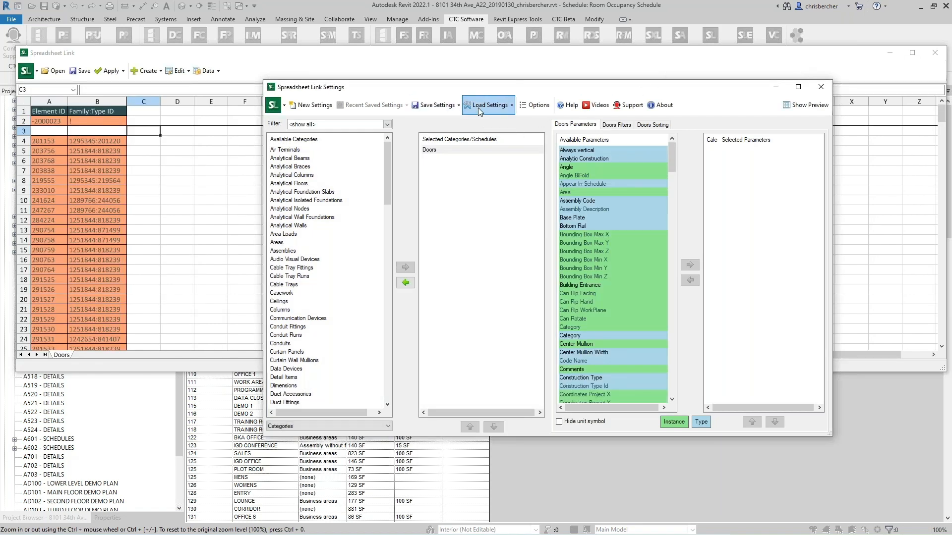
- Open the advanced save settings, enable specifying a template worksheet, and cancel without saving
left_click(490, 102)
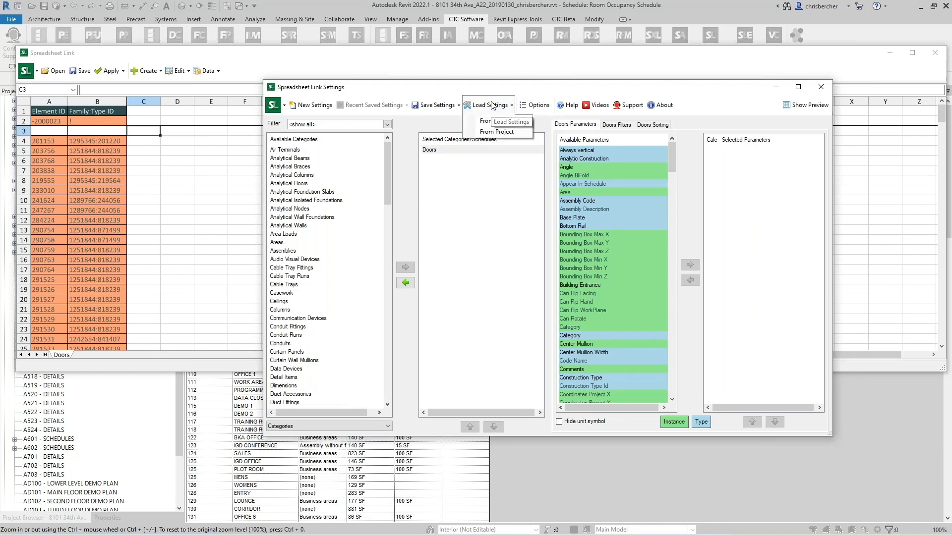
left_click(433, 110)
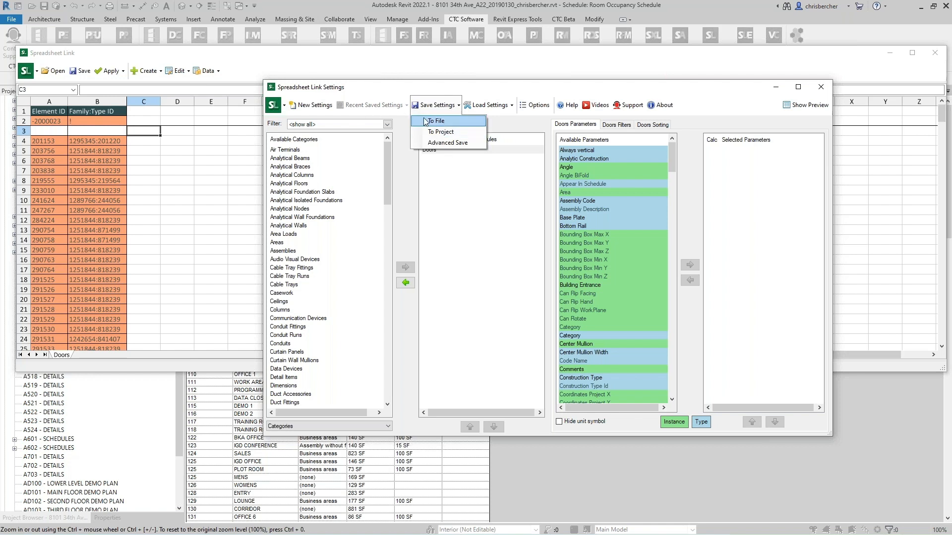
left_click(450, 143)
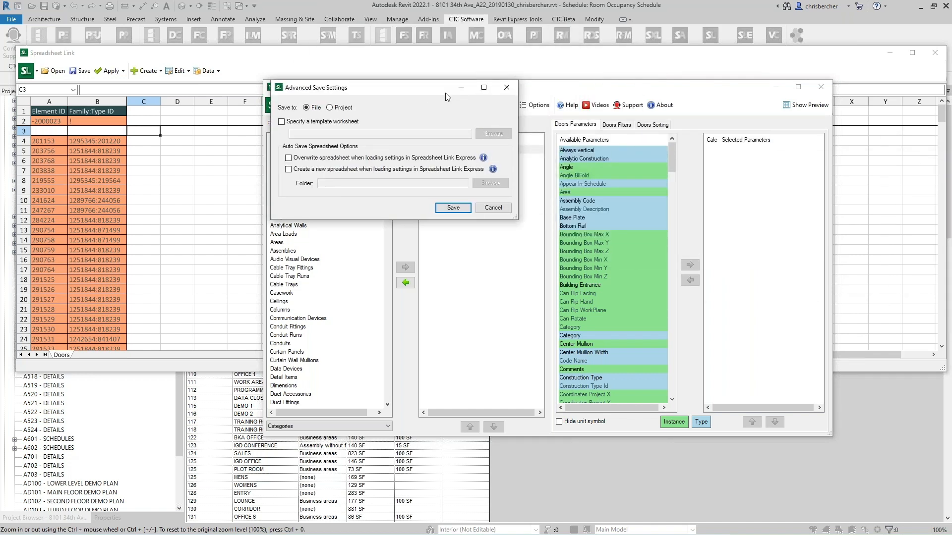
left_click(341, 125)
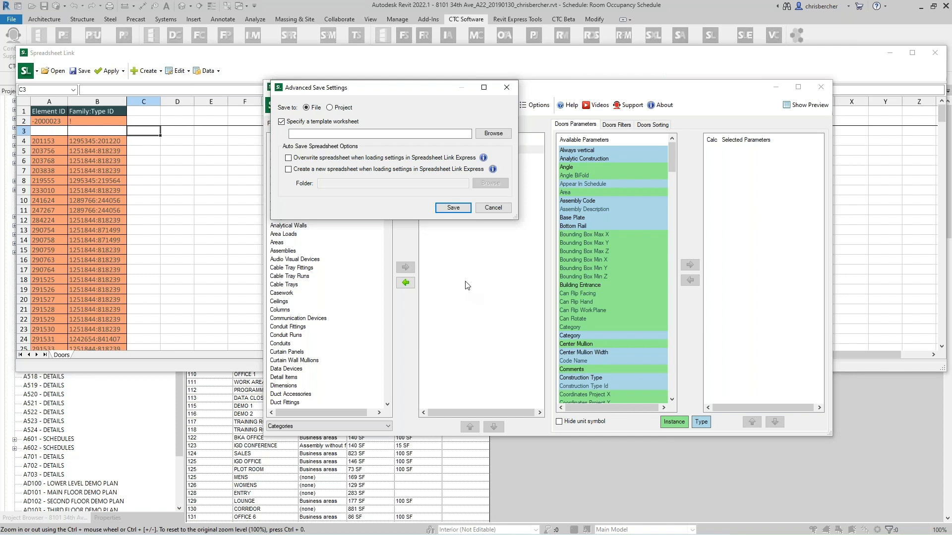
left_click(483, 208)
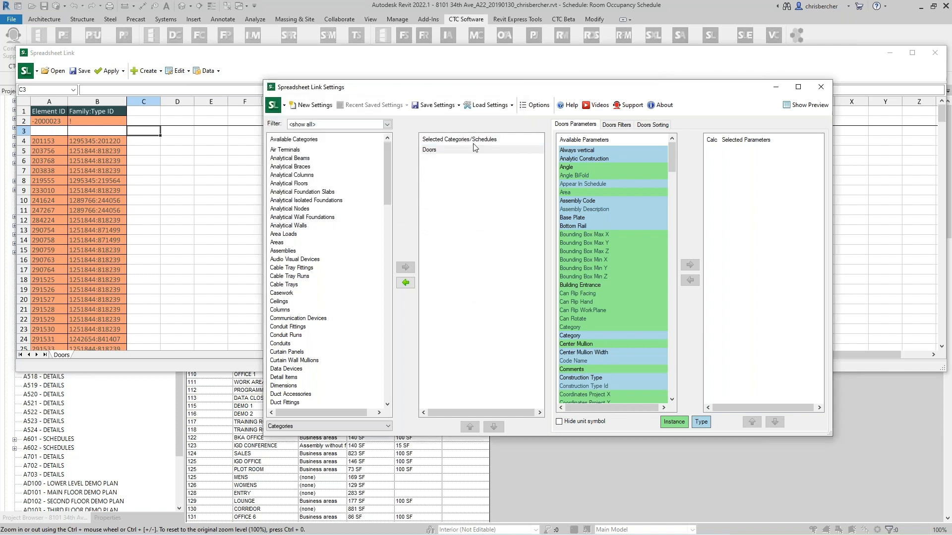
- Load a settings file from the Room Calculations folder in place of the current settings, overwriting the existing Rooms and Levels worksheets
left_click(488, 106)
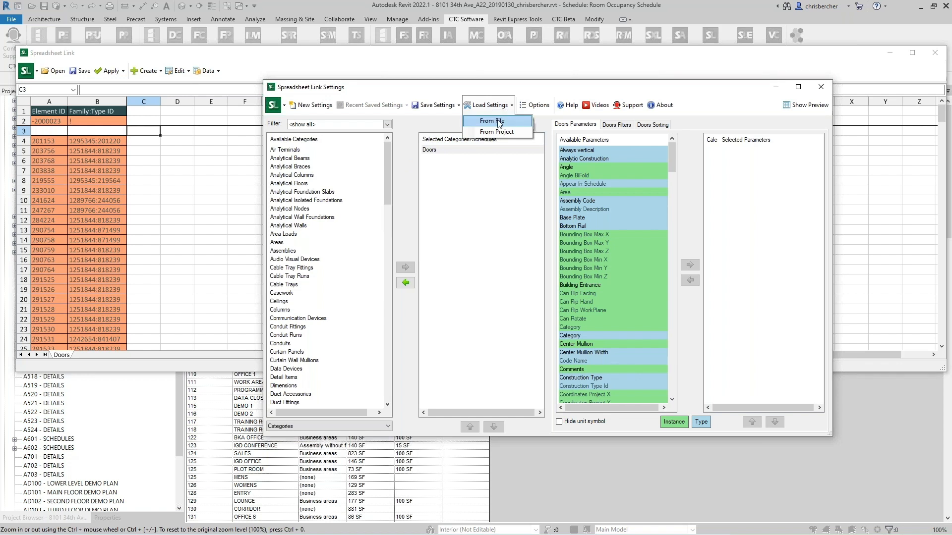
left_click(499, 124)
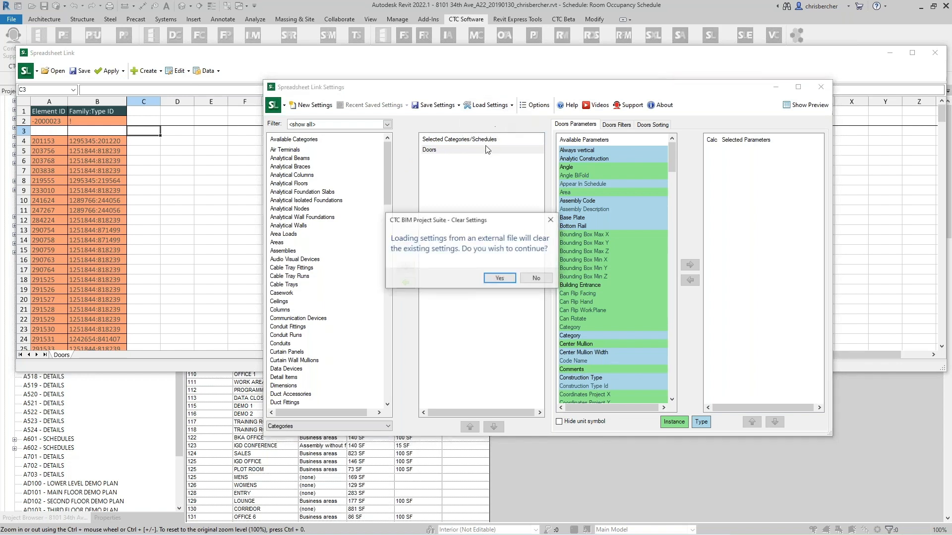
left_click(498, 280)
left_click(565, 159)
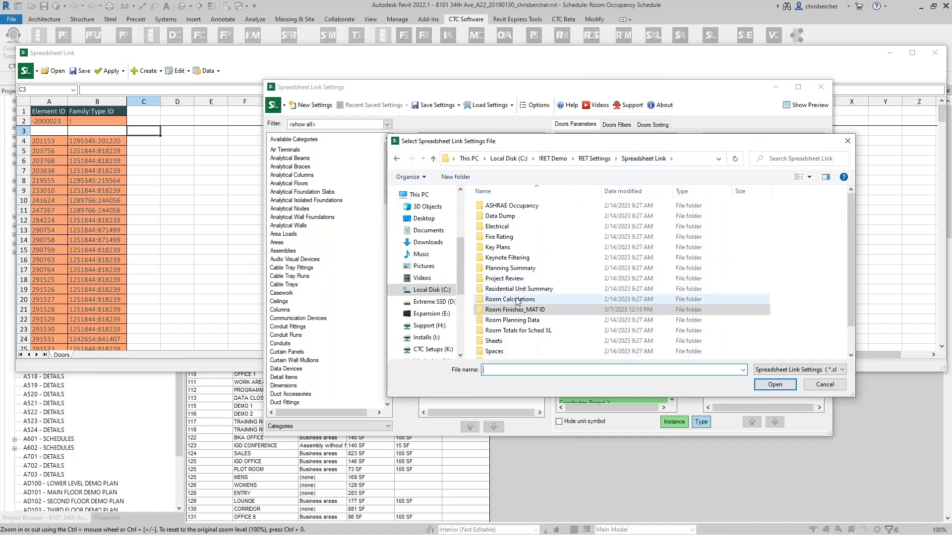
double_click(516, 299)
left_click(509, 208)
double_click(510, 206)
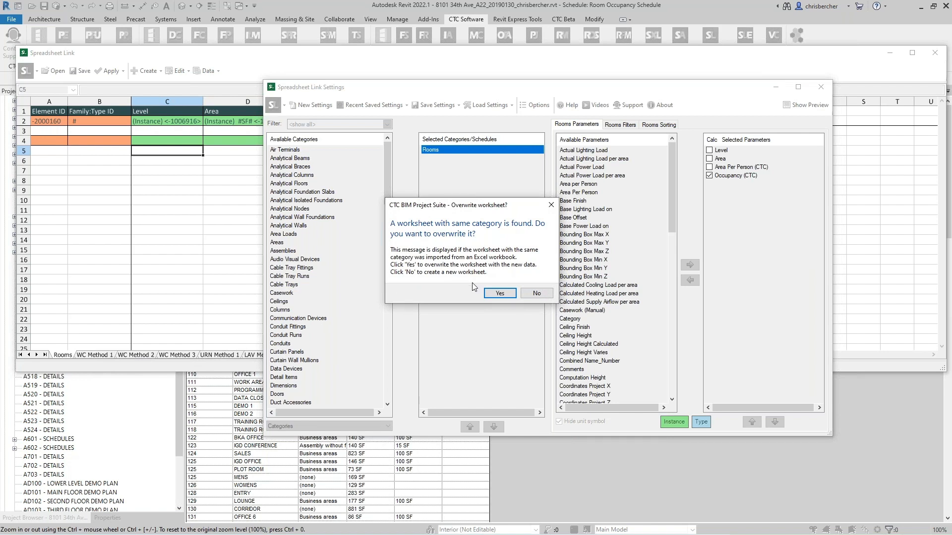
left_click(500, 293)
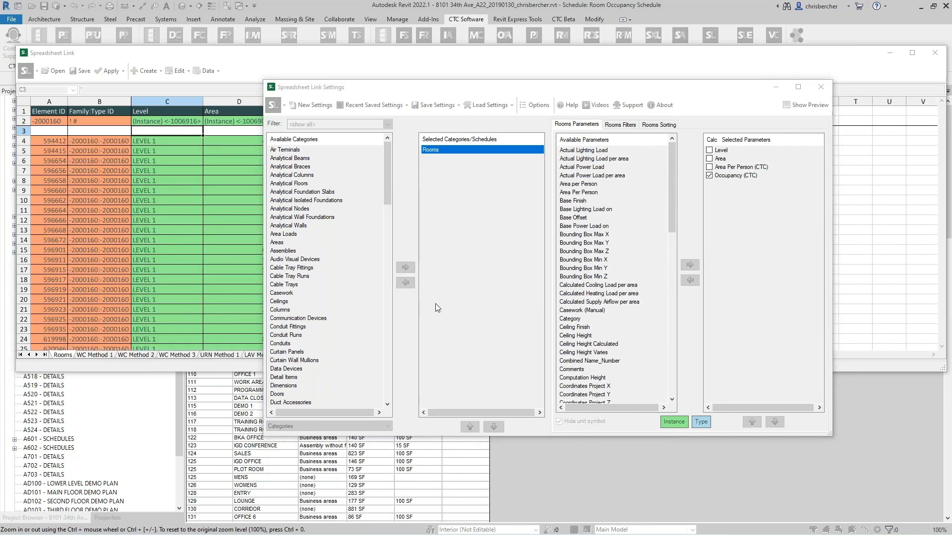
left_click_drag(463, 87, 685, 83)
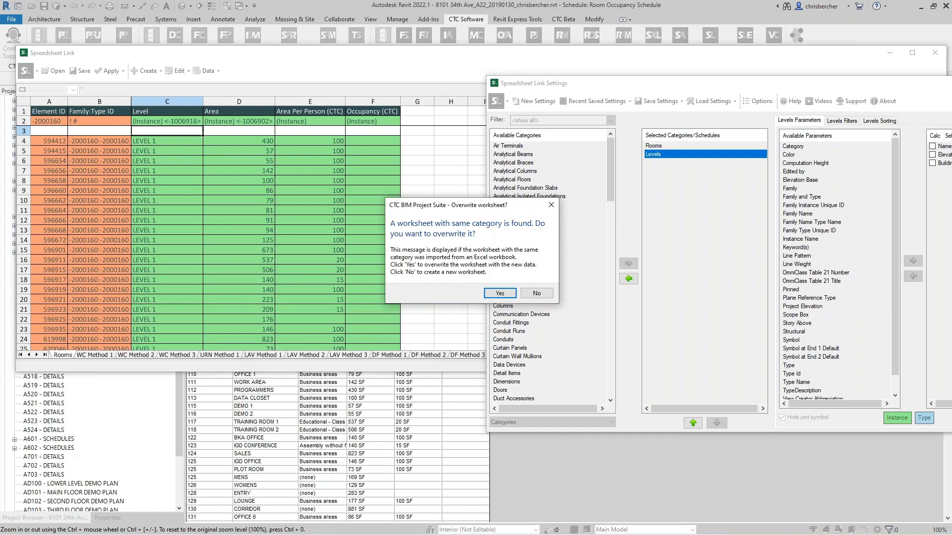
left_click(503, 294)
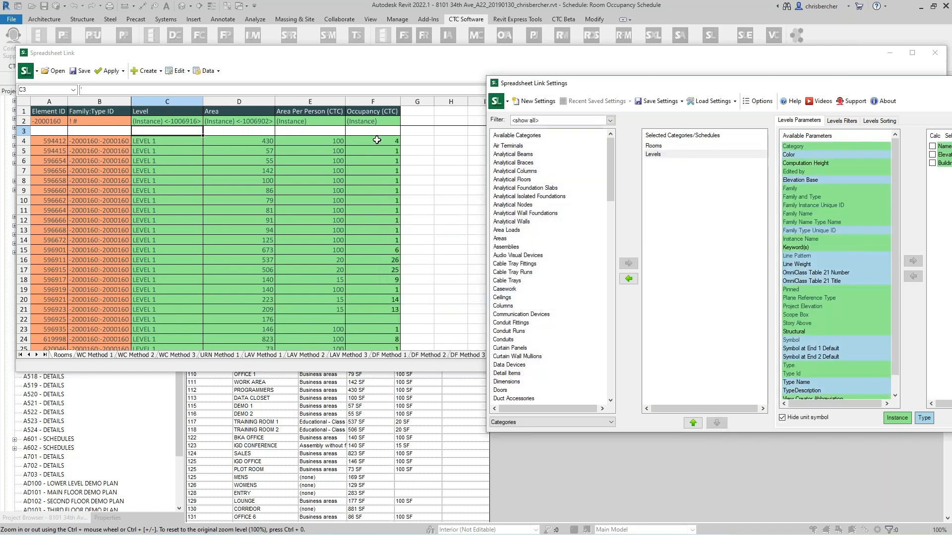
- Examine the Rooms occupancy formula, the water closet calculations in WC Method 1 and WC Method 2, and the linked values in Import_Rooms
left_click(374, 158)
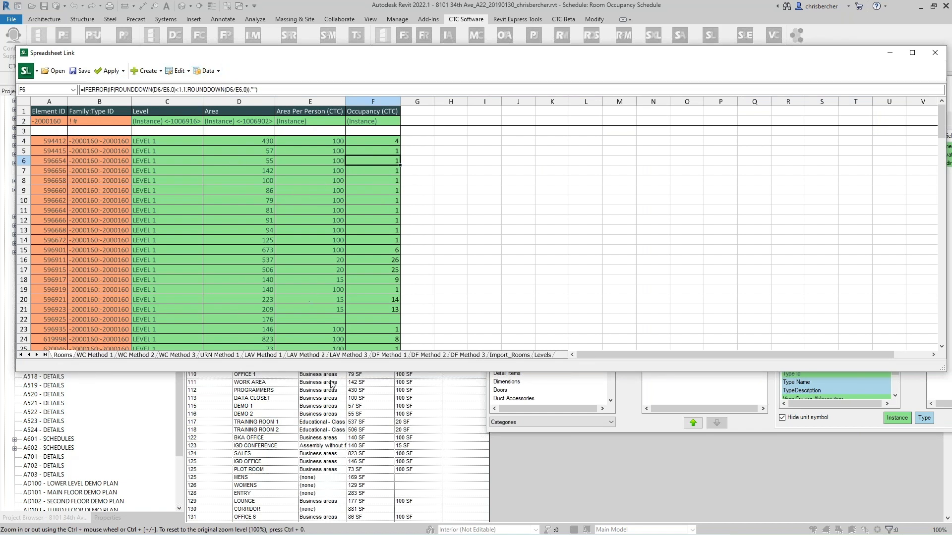
left_click(97, 356)
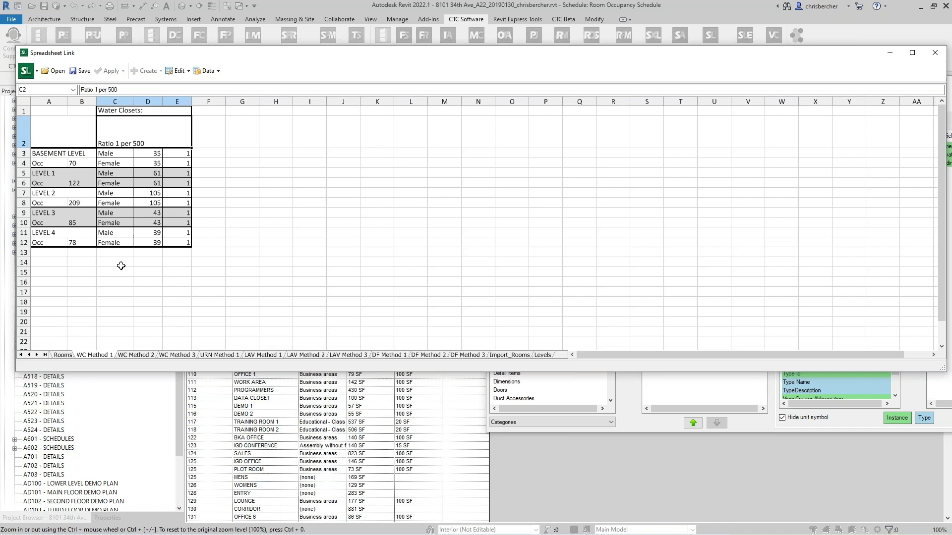
left_click(150, 164)
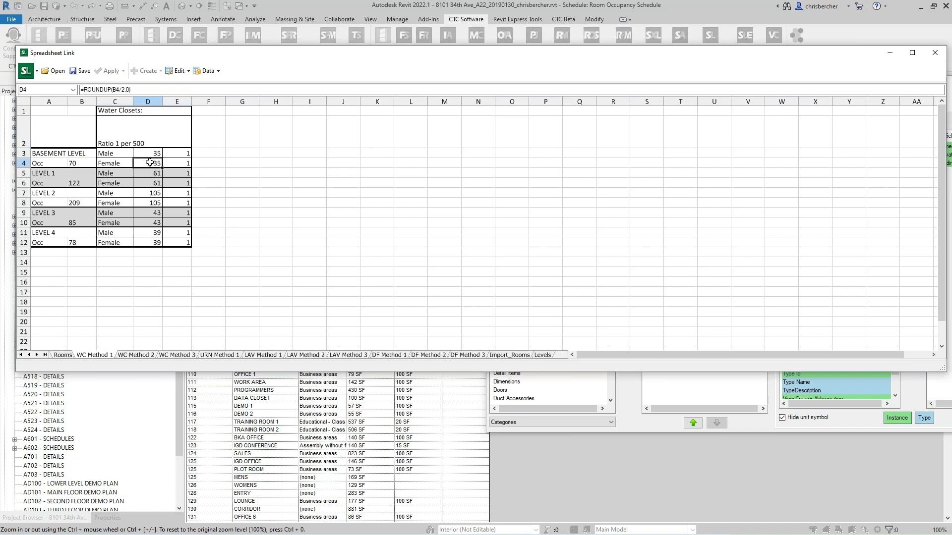
left_click(77, 163)
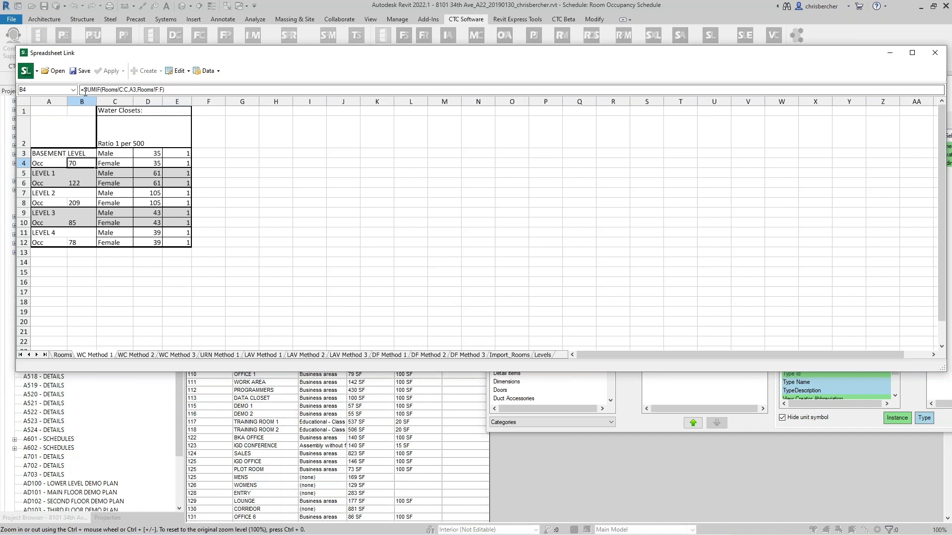
left_click(159, 91)
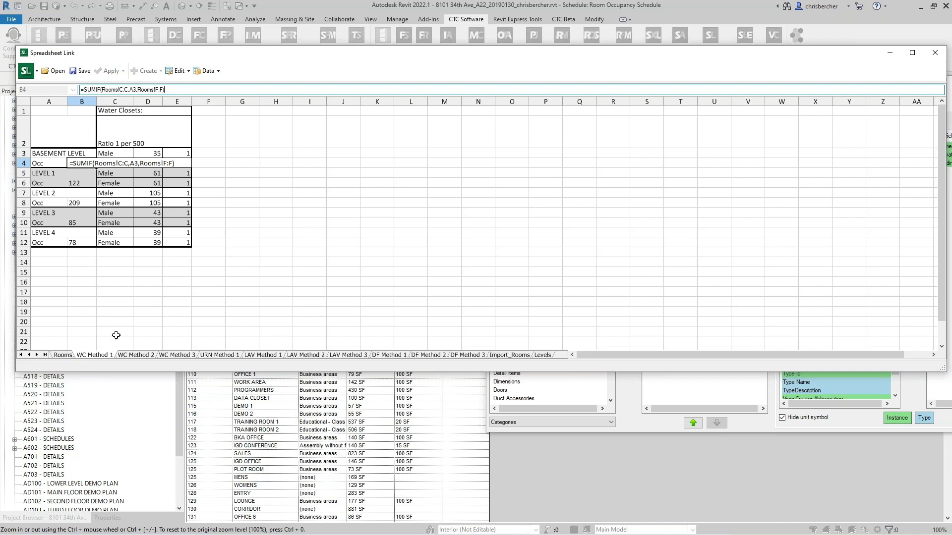
left_click(137, 355)
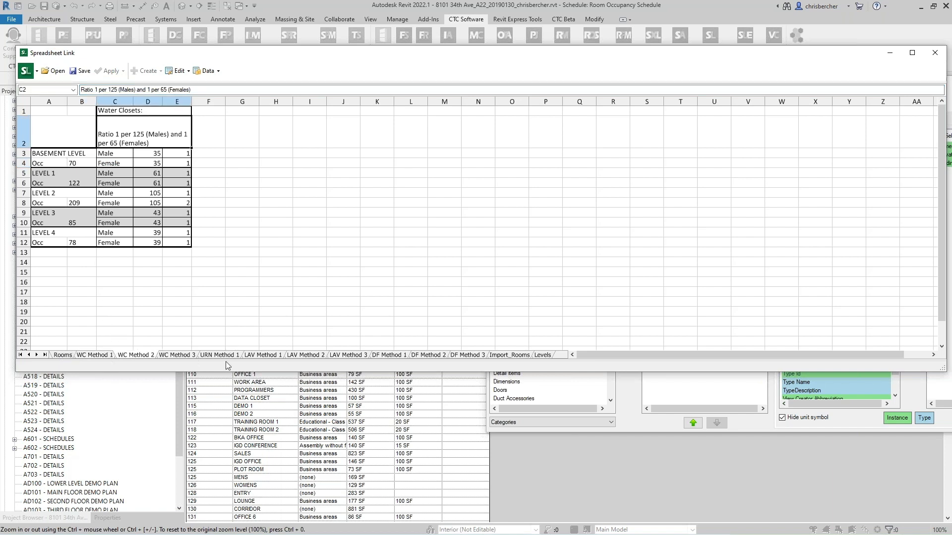
left_click(500, 356)
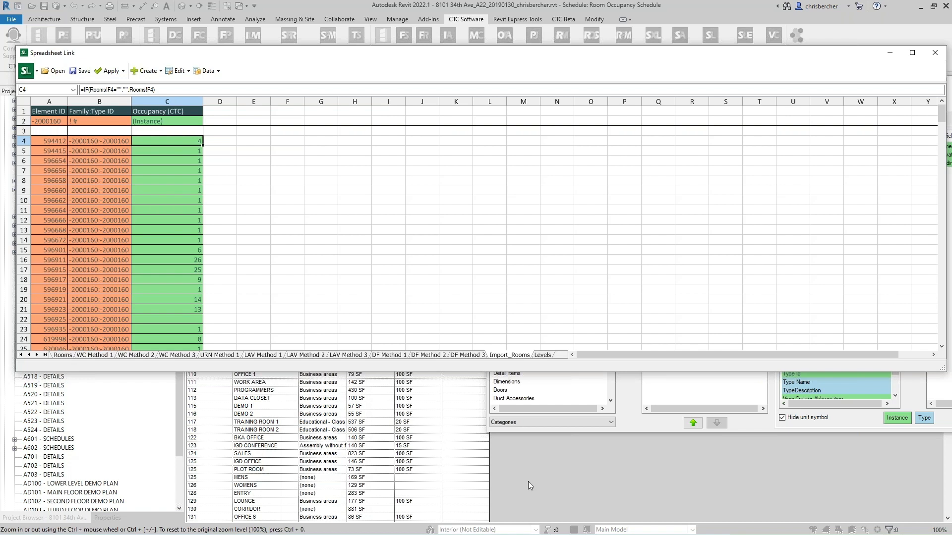
left_click(111, 71)
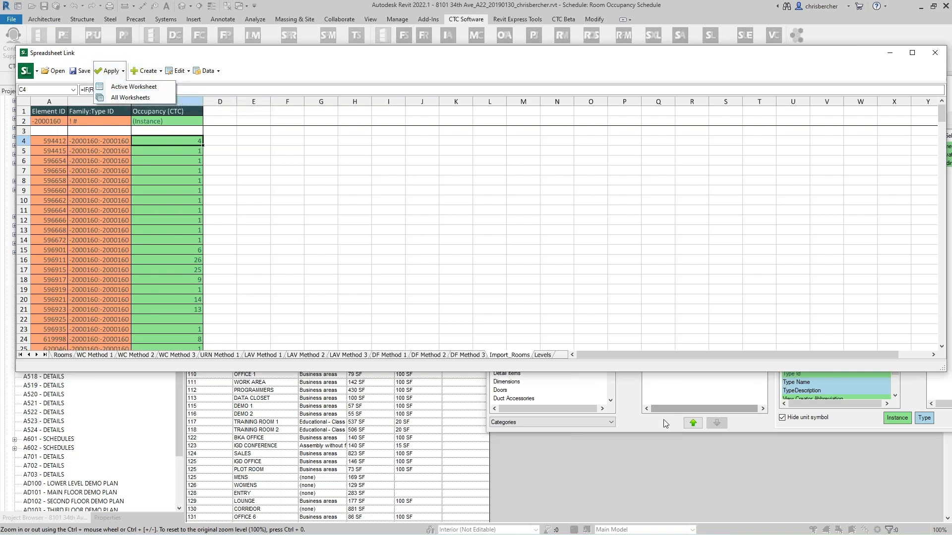
left_click(641, 418)
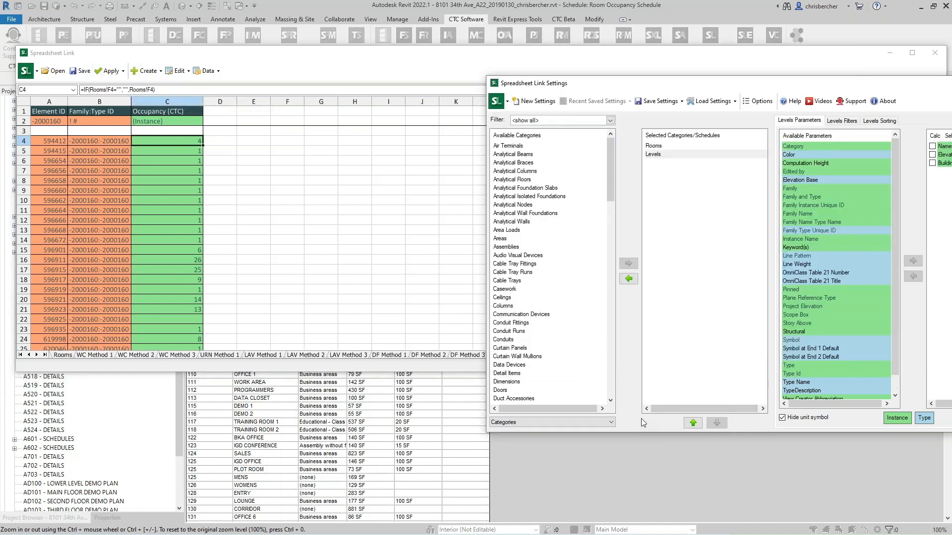
- Apply the values of the active Import_Rooms worksheet to the Revit project and close the import result
left_click_drag(593, 85, 387, 97)
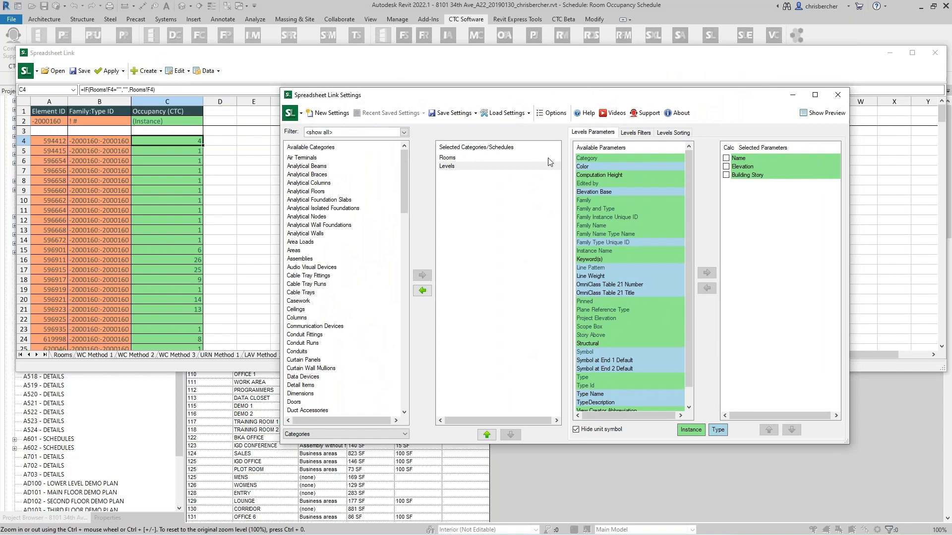
left_click(110, 75)
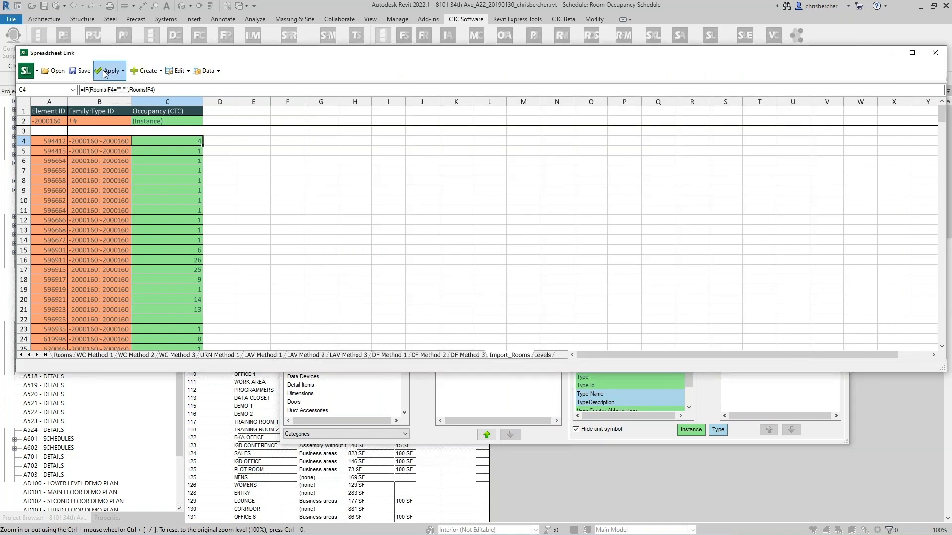
left_click(113, 73)
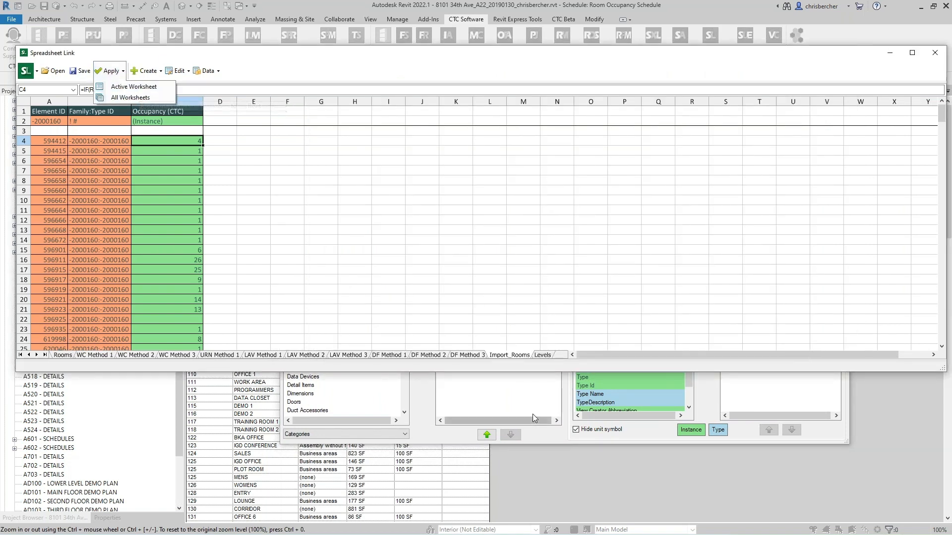
left_click(141, 87)
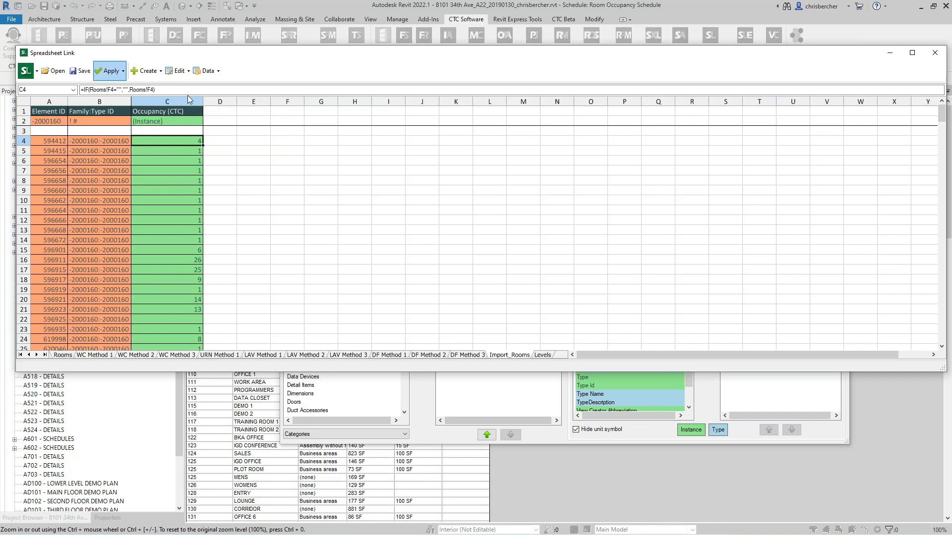
left_click(122, 72)
left_click(118, 87)
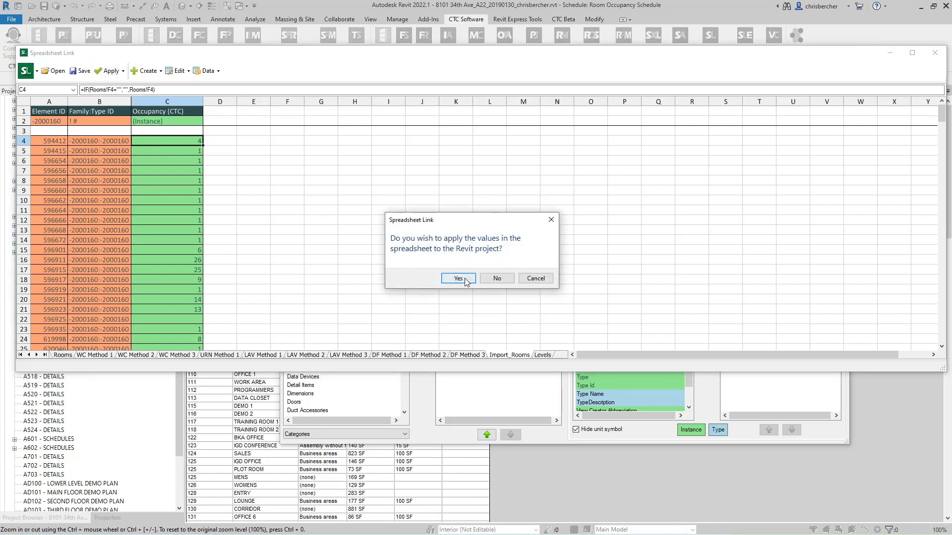
left_click(457, 280)
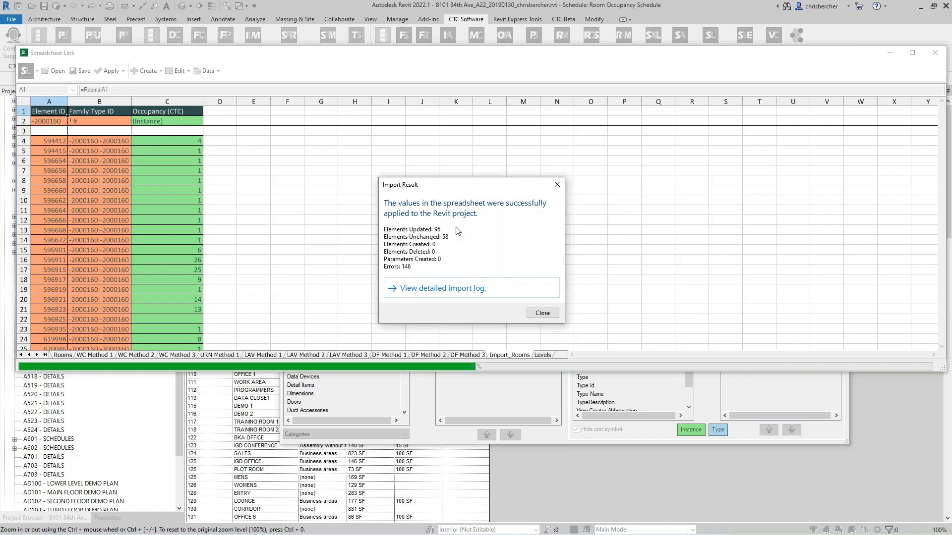
left_click(542, 312)
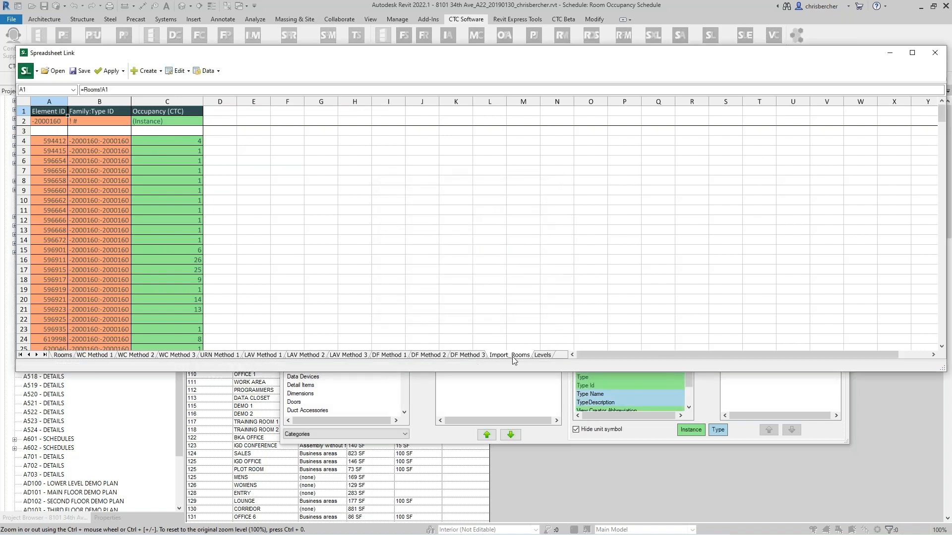
- Close the Spreadsheet Link settings window, choosing to save the settings before closing
left_click(774, 409)
left_click(836, 95)
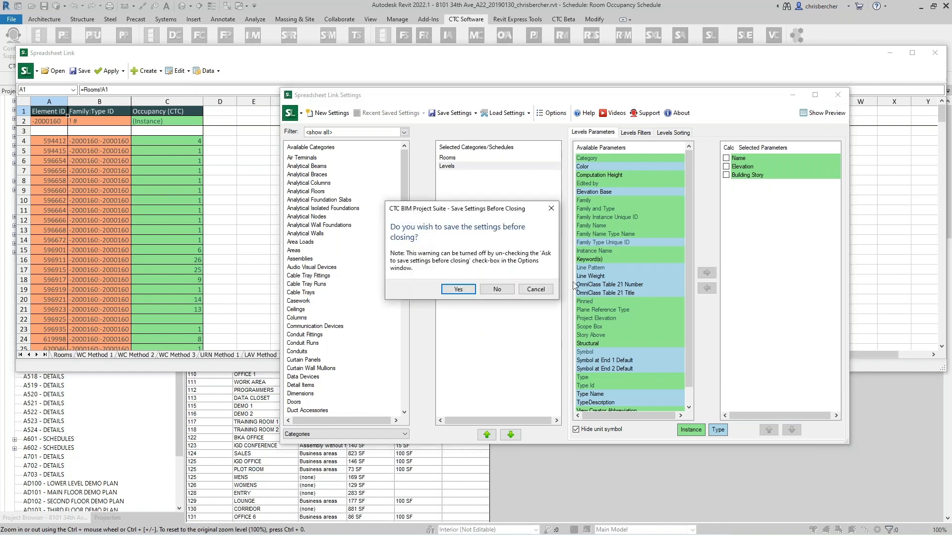
left_click(458, 289)
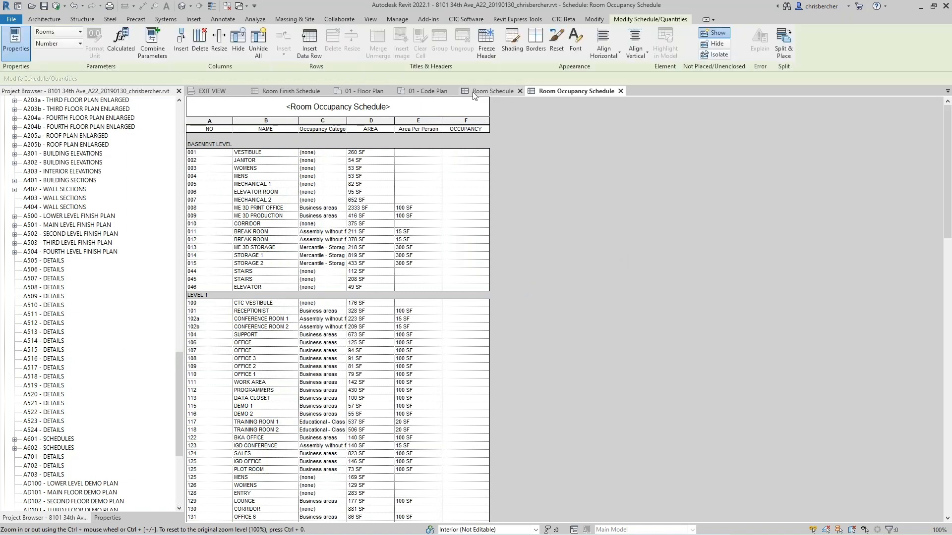
- Open the 01 - Code Plan view, dismiss the project save reminder, and inspect the occupancy values in the office room tags
left_click(427, 91)
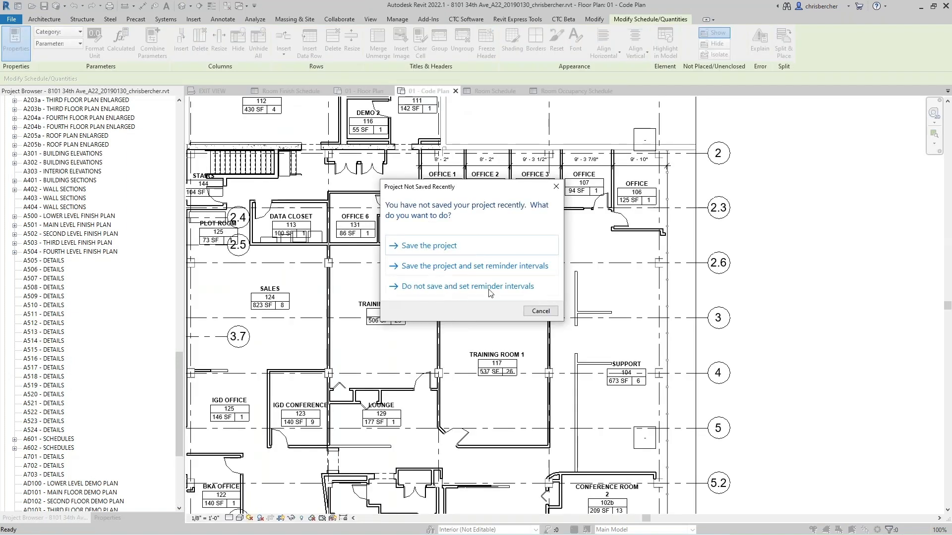
left_click(540, 311)
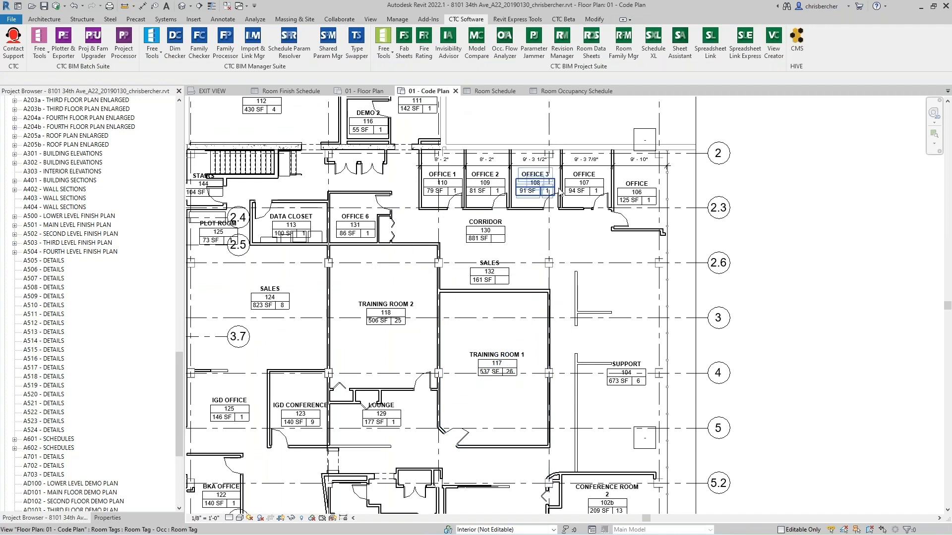
scroll(556, 192, "up", 3)
left_click(749, 218)
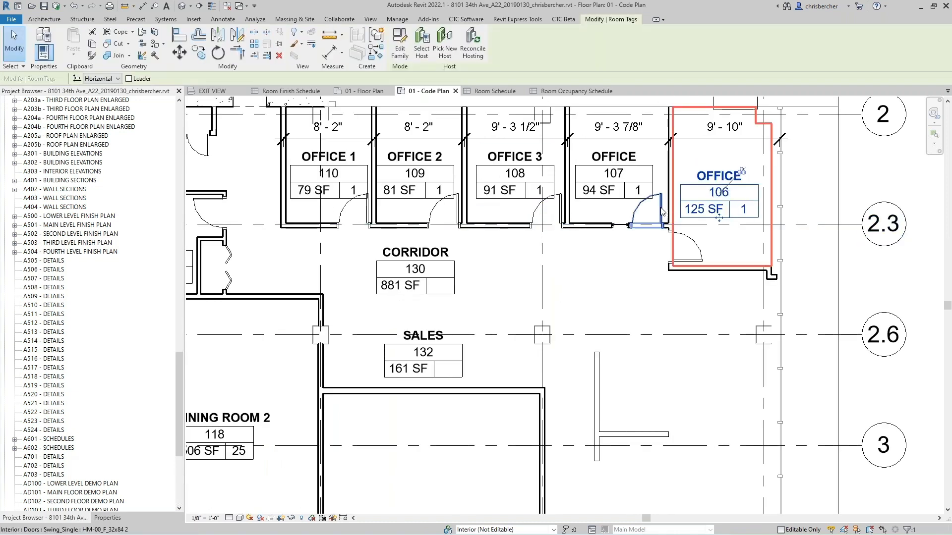
left_click(661, 210)
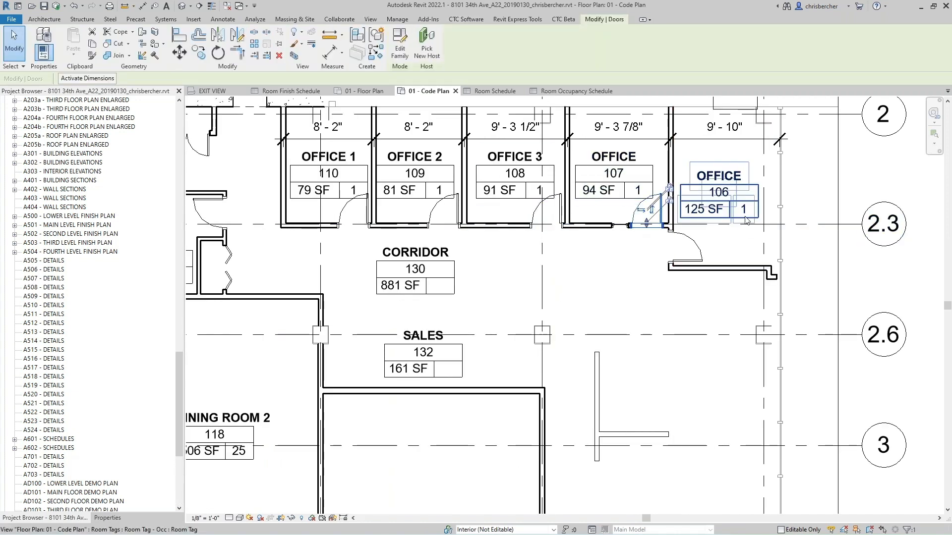
left_click(518, 166)
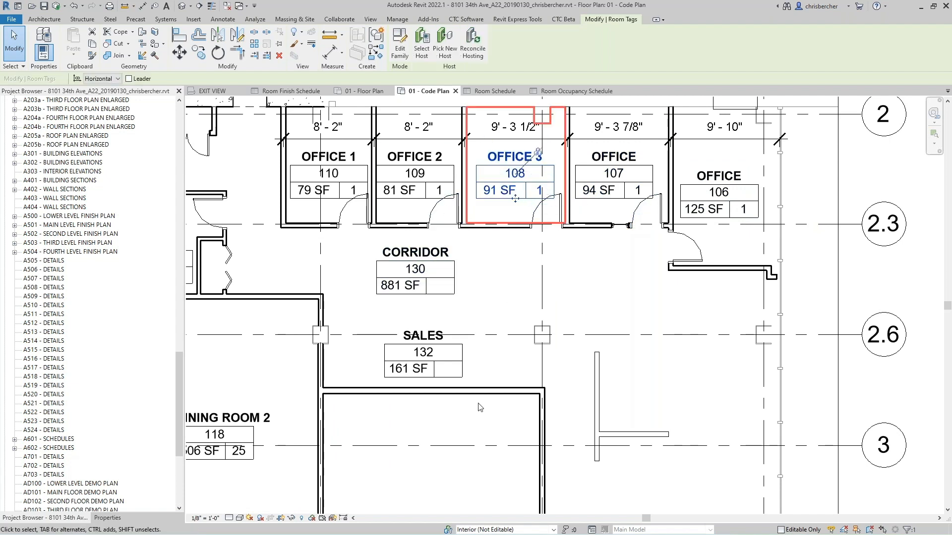
- Select the Training Room 2 room, check its Occupancy (CTC) value in the room properties, and clear the selection
scroll(480, 408, "down", 2)
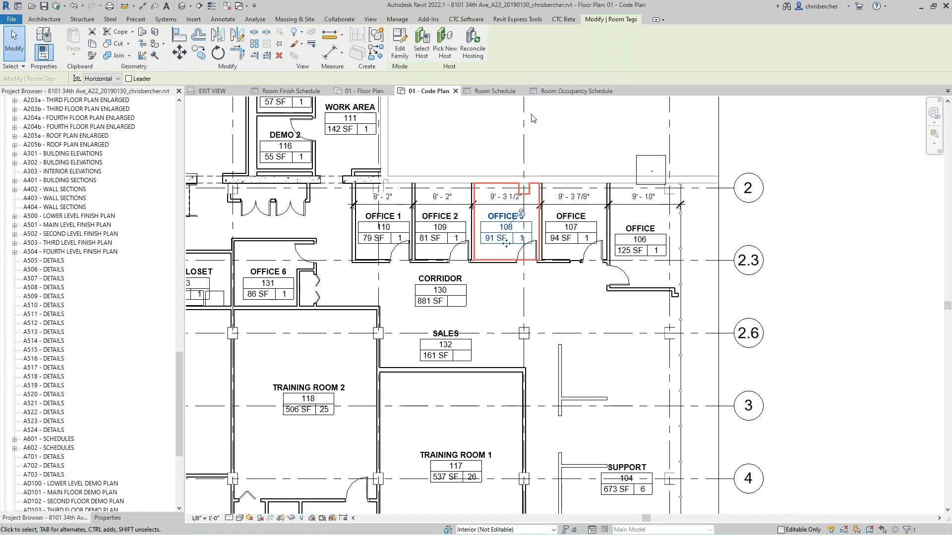
left_click(281, 388)
scroll(326, 412, "up", 2)
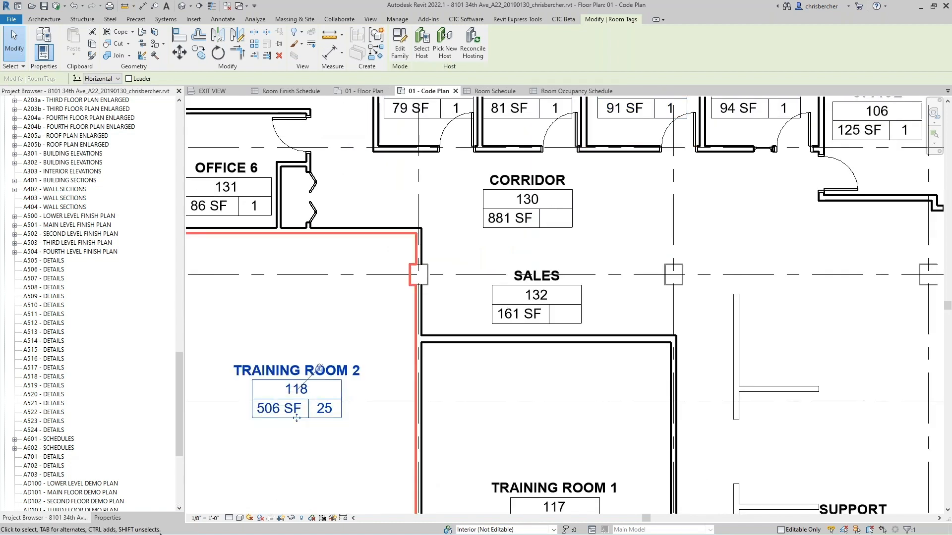
left_click(353, 444)
left_click(353, 445)
left_click(107, 518)
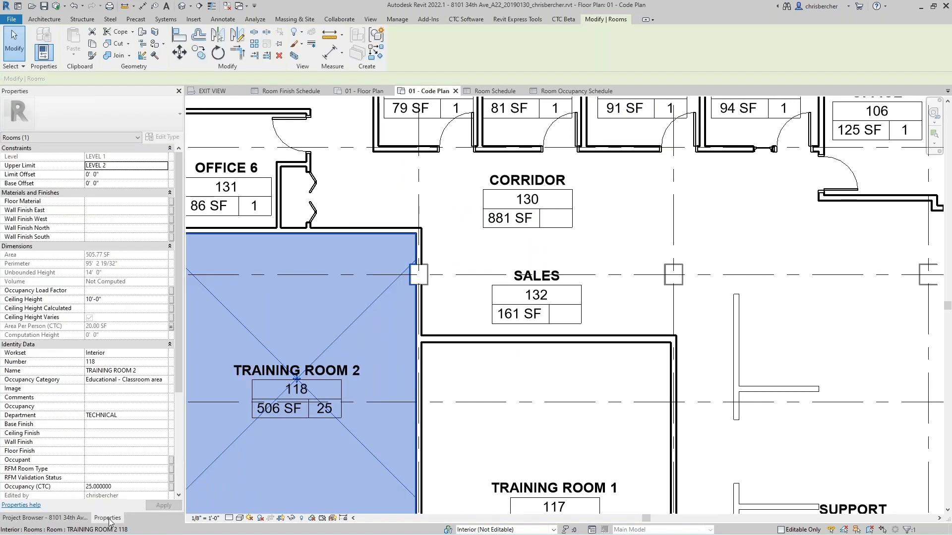
scroll(116, 451, "down", 1)
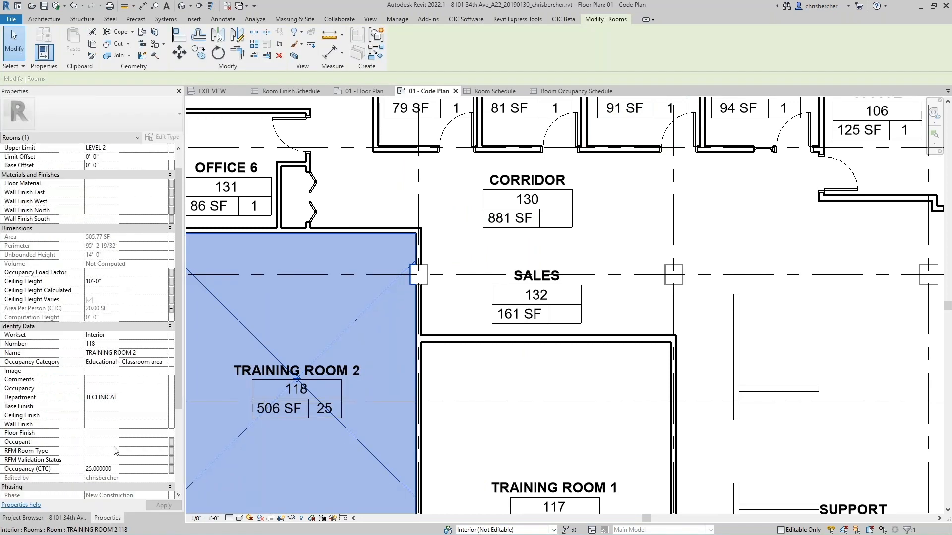
scroll(116, 450, "down", 2)
left_click(122, 425)
double_click(121, 426)
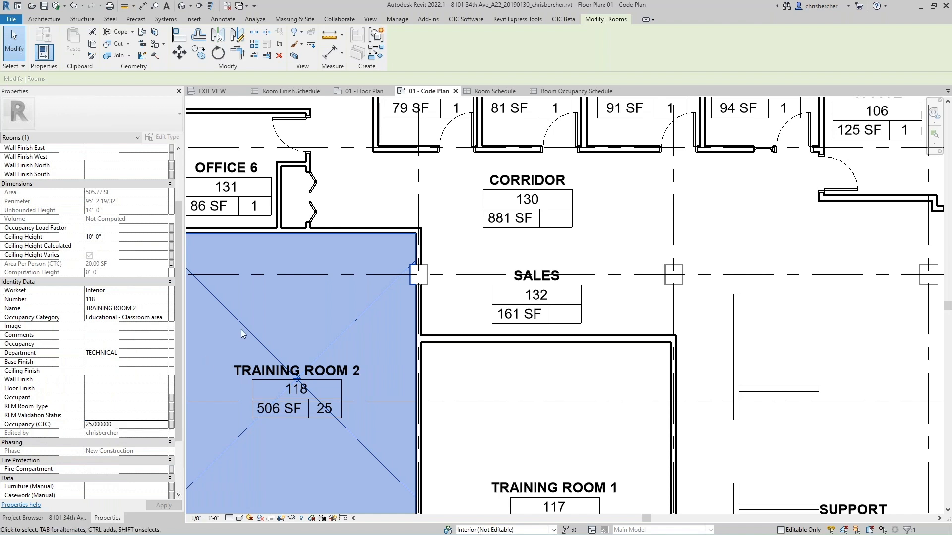
left_click(479, 364)
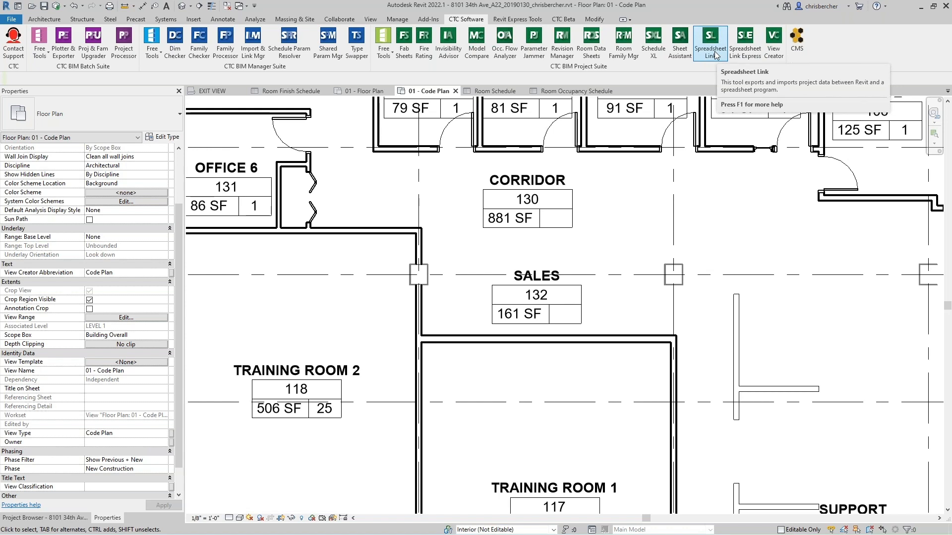
- Open Spreadsheet Link Express to view its options for loading settings, and cancel without applying any
middle_click_drag(721, 187, 549, 295)
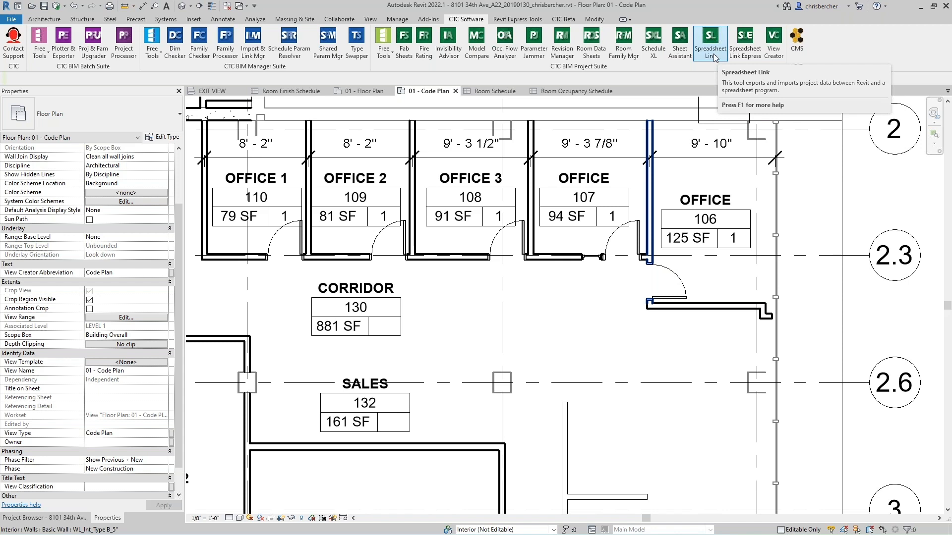
left_click(743, 55)
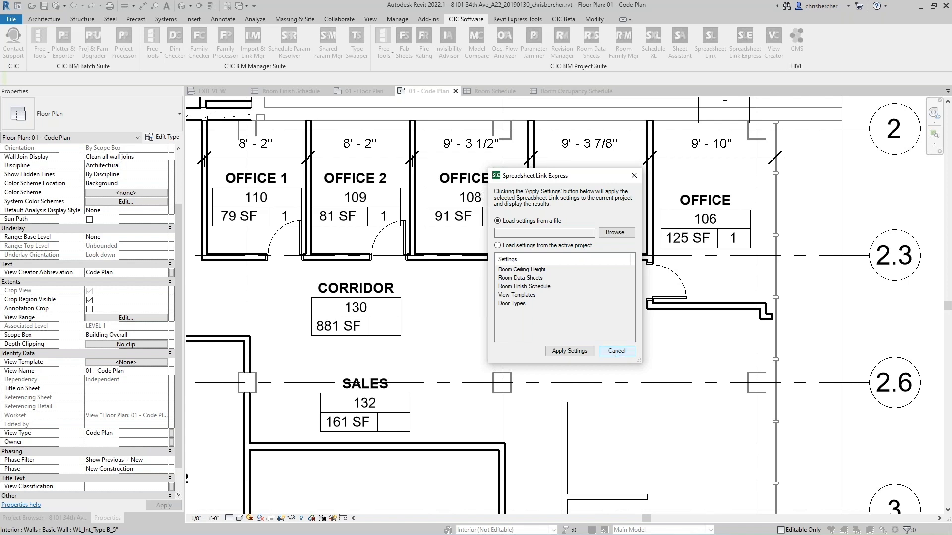
left_click(615, 351)
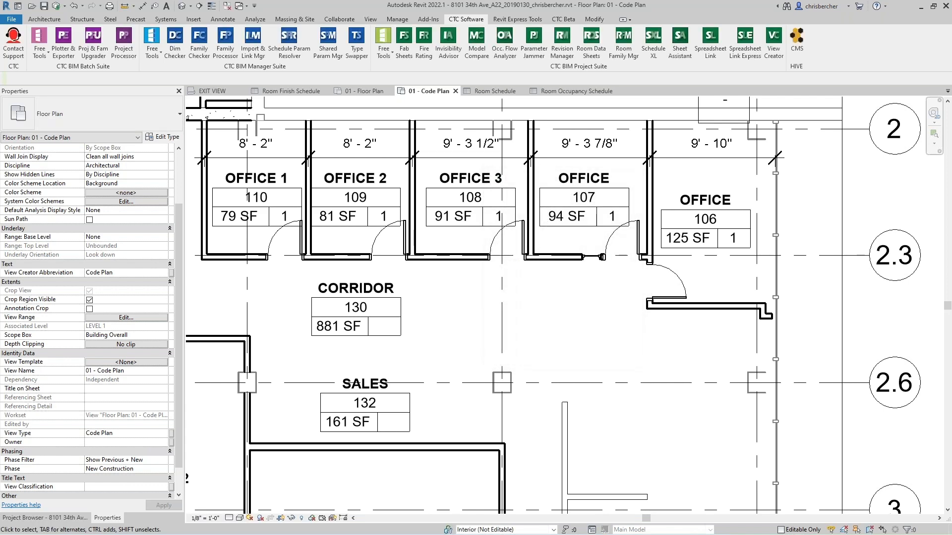